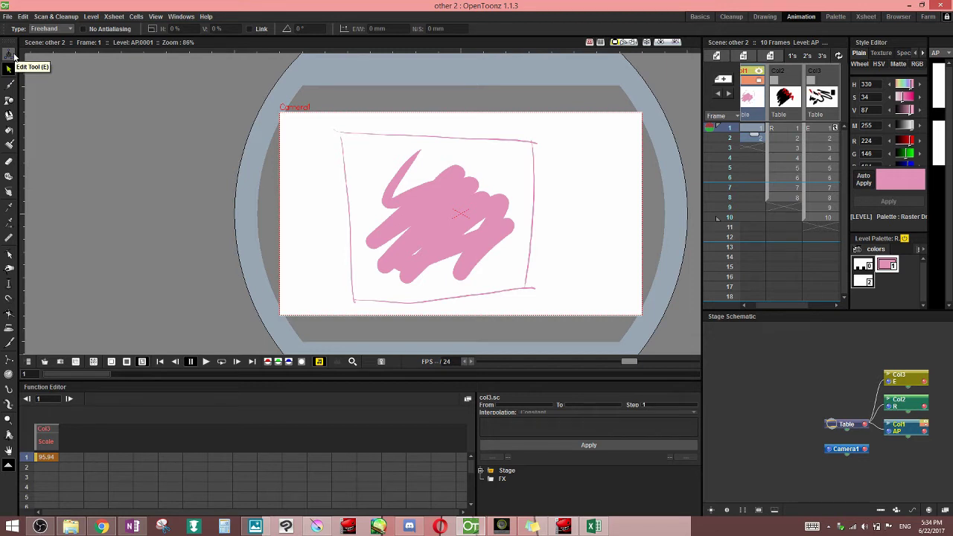
# Activate the Selection tool and select the Col1 drawing at frame 1 in the Xsheet
pyautogui.click(8, 55)
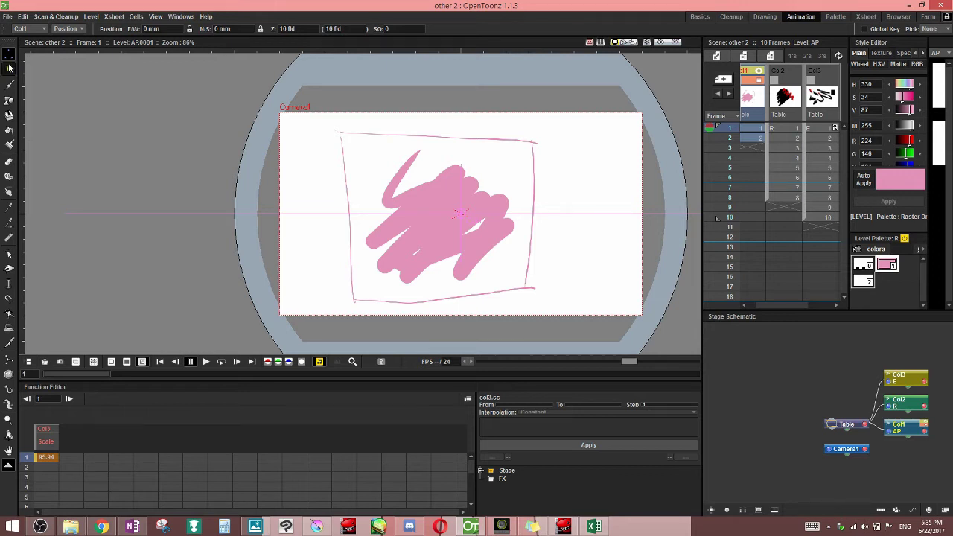
pyautogui.press('s')
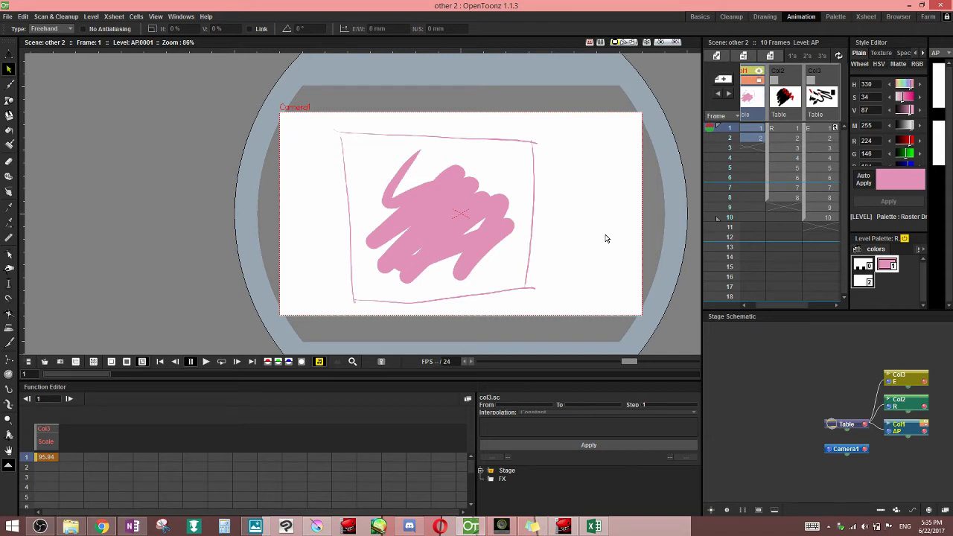
pyautogui.click(753, 130)
pyautogui.click(755, 138)
pyautogui.click(756, 128)
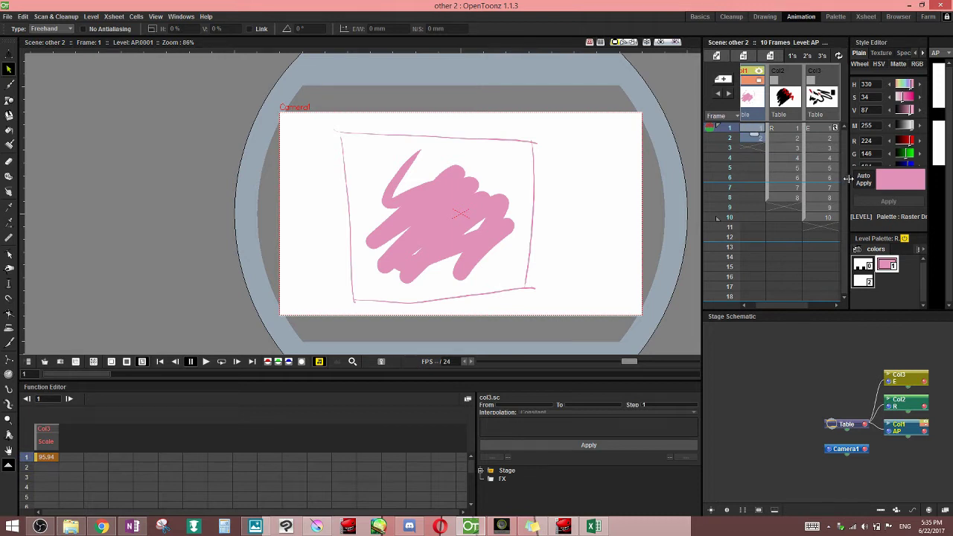
# Widen the Level Strip beside the Style Editor and compare the levels in the columns, ending on Col1's frame 1 drawing
pyautogui.moveTo(849, 179); pyautogui.dragTo(813, 179)
pyautogui.moveTo(927, 176); pyautogui.dragTo(896, 176)
pyautogui.click(798, 128)
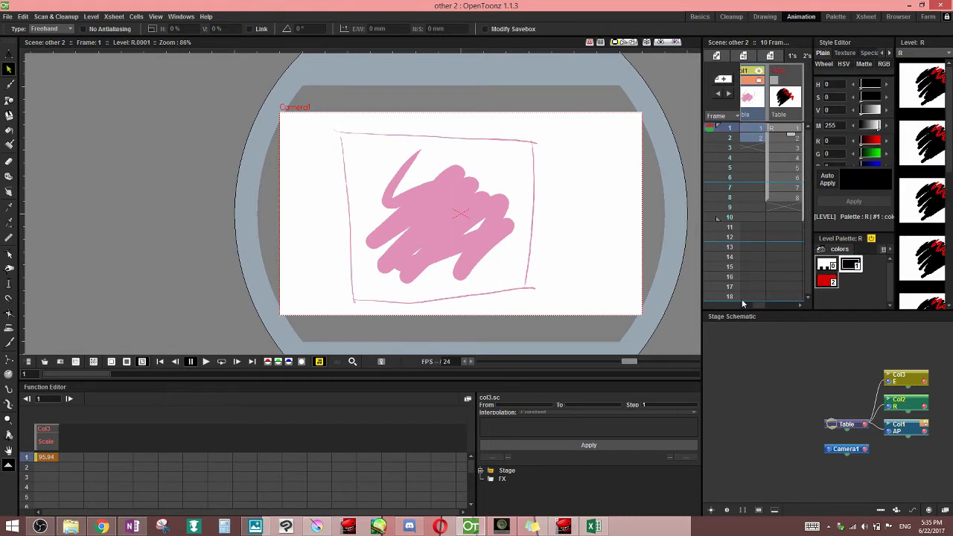
pyautogui.moveTo(744, 304); pyautogui.dragTo(774, 306)
pyautogui.click(794, 139)
pyautogui.click(762, 128)
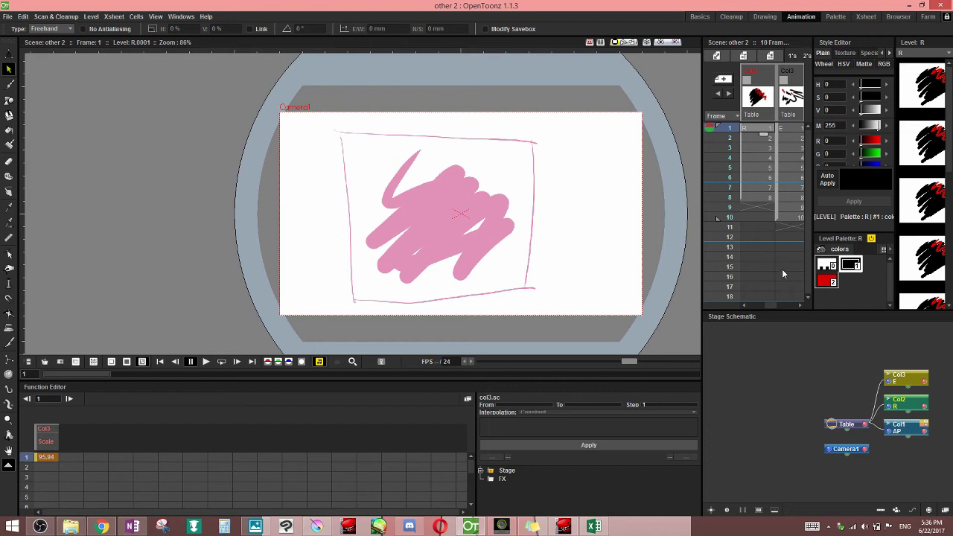
pyautogui.moveTo(777, 304); pyautogui.dragTo(755, 305)
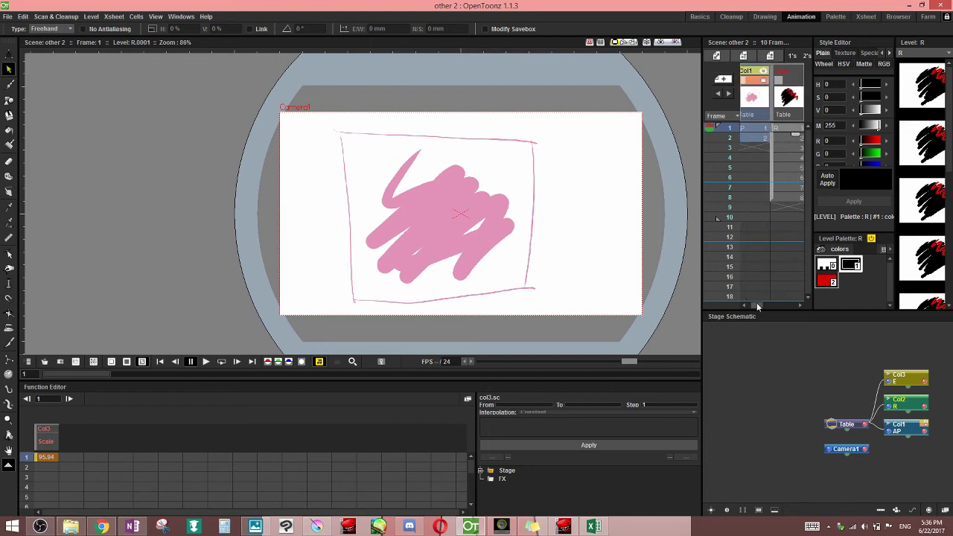
pyautogui.click(760, 138)
pyautogui.click(790, 128)
pyautogui.click(763, 128)
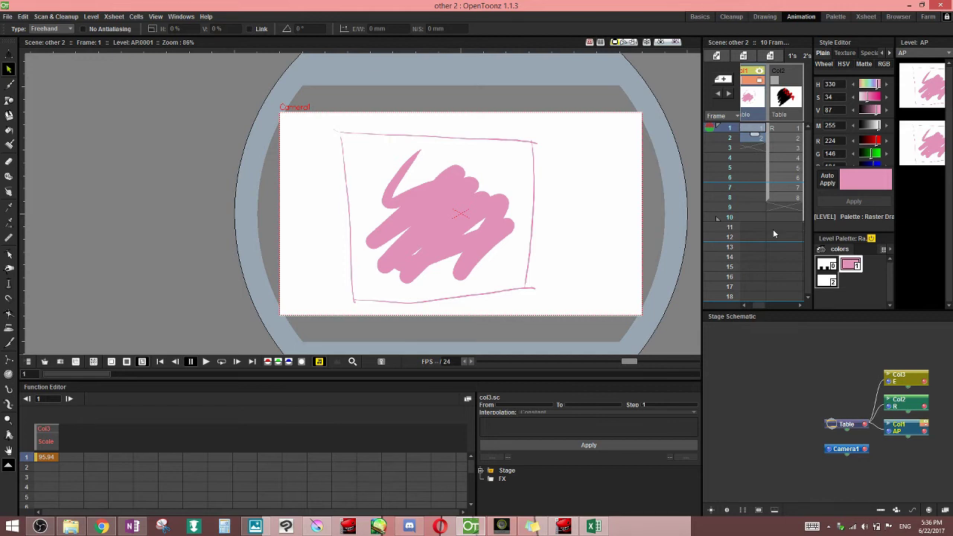
# Select the whole frame 1 drawing with a Rectangular selection and move it slightly right and up within the camera frame
pyautogui.click(63, 29)
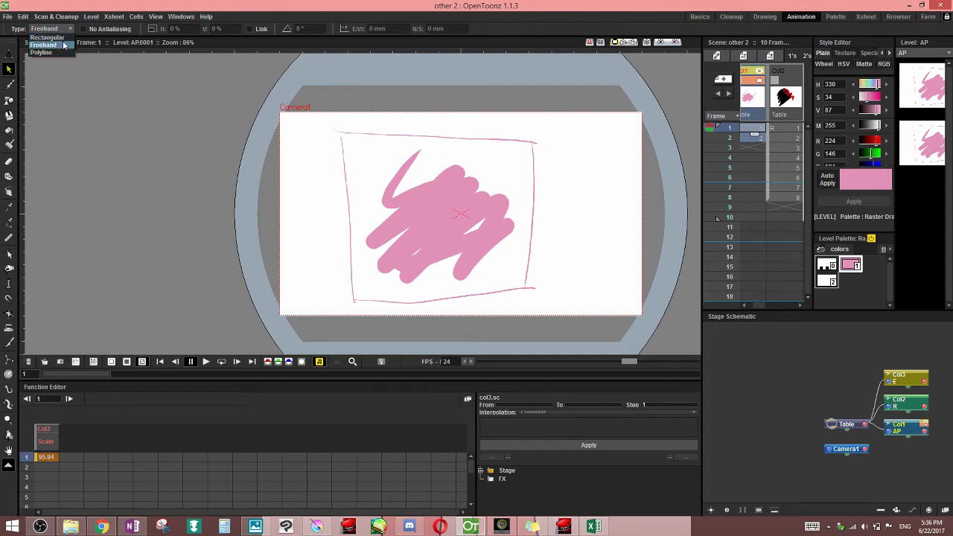
pyautogui.click(62, 37)
pyautogui.moveTo(320, 119)
pyautogui.mouseDown()
pyautogui.moveTo(532, 277)
pyautogui.moveTo(560, 312)
pyautogui.mouseUp()
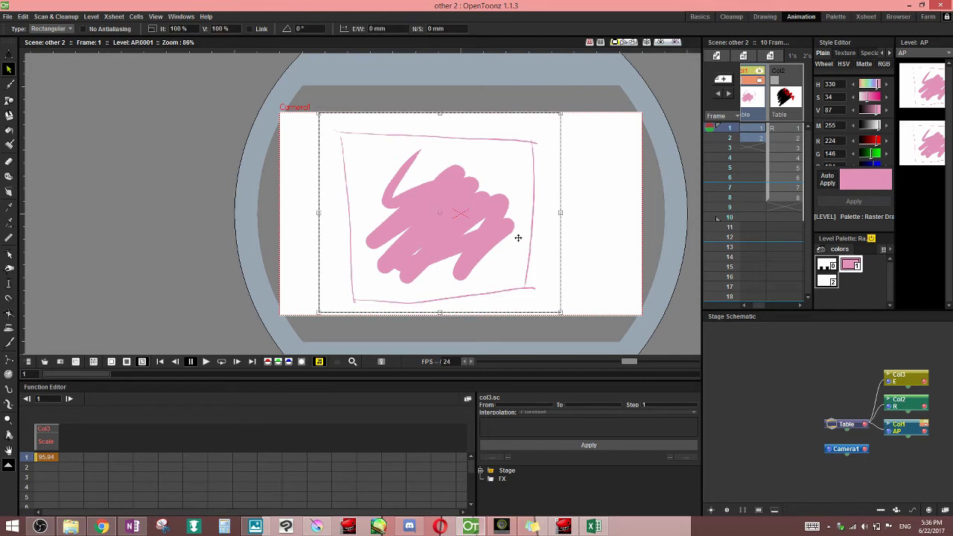
pyautogui.moveTo(519, 236)
pyautogui.mouseDown()
pyautogui.moveTo(549, 217)
pyautogui.moveTo(519, 233)
pyautogui.moveTo(554, 239)
pyautogui.moveTo(536, 234)
pyautogui.moveTo(536, 220)
pyautogui.moveTo(510, 215)
pyautogui.mouseUp()
pyautogui.moveTo(521, 178)
pyautogui.mouseDown()
pyautogui.moveTo(506, 187)
pyautogui.moveTo(523, 181)
pyautogui.mouseUp()
pyautogui.click(607, 172)
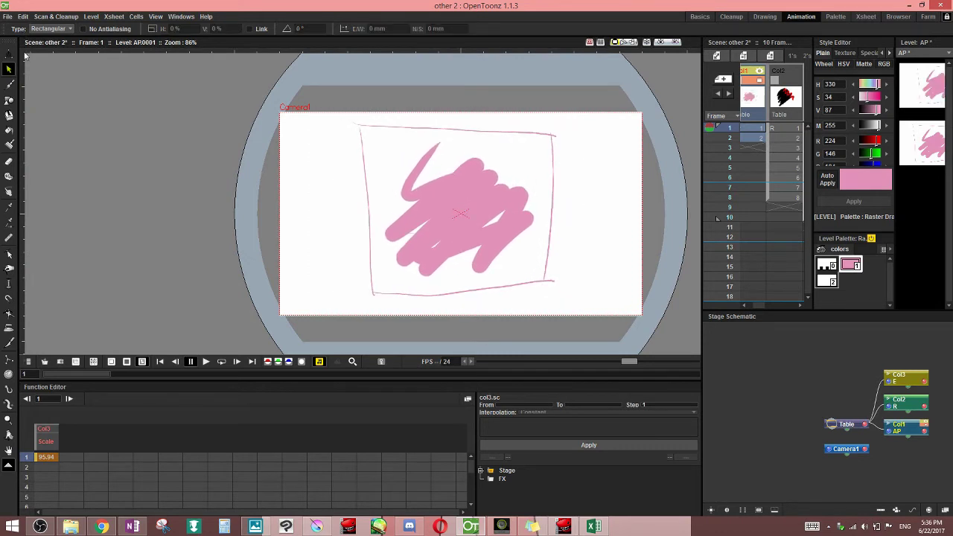
# Try moving a rectangular patch from the scribble's centre toward the sketched frame's left side, undoing each move
pyautogui.moveTo(430, 192)
pyautogui.mouseDown()
pyautogui.moveTo(476, 238)
pyautogui.moveTo(321, 202)
pyautogui.mouseUp()
pyautogui.click(574, 227)
pyautogui.hotkey('ctrl', 'z')
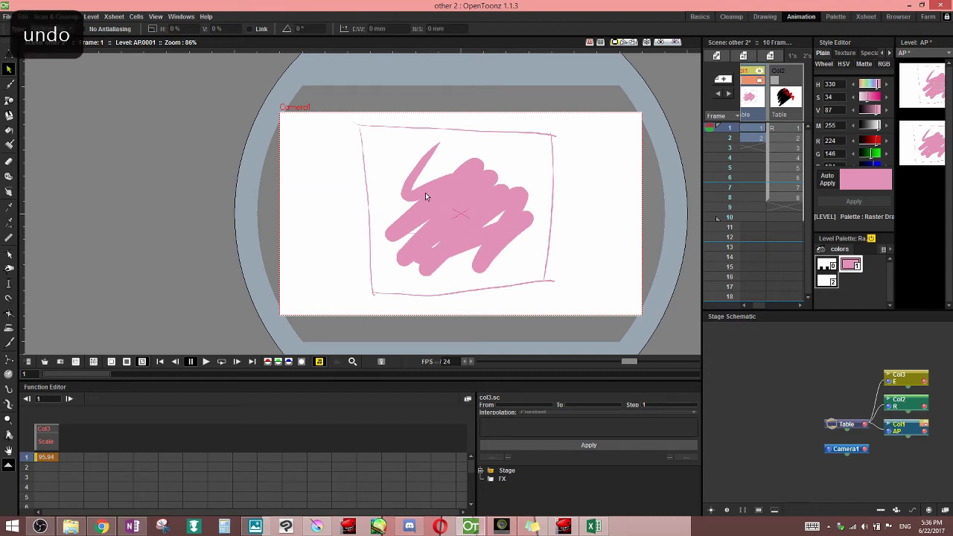
pyautogui.moveTo(429, 195)
pyautogui.mouseDown()
pyautogui.moveTo(488, 234)
pyautogui.moveTo(360, 152)
pyautogui.mouseUp()
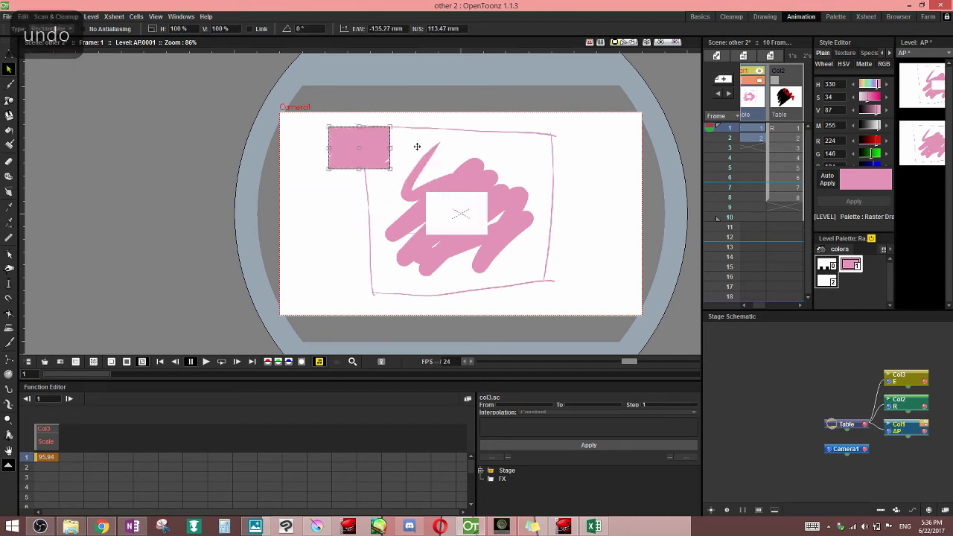
pyautogui.click(566, 184)
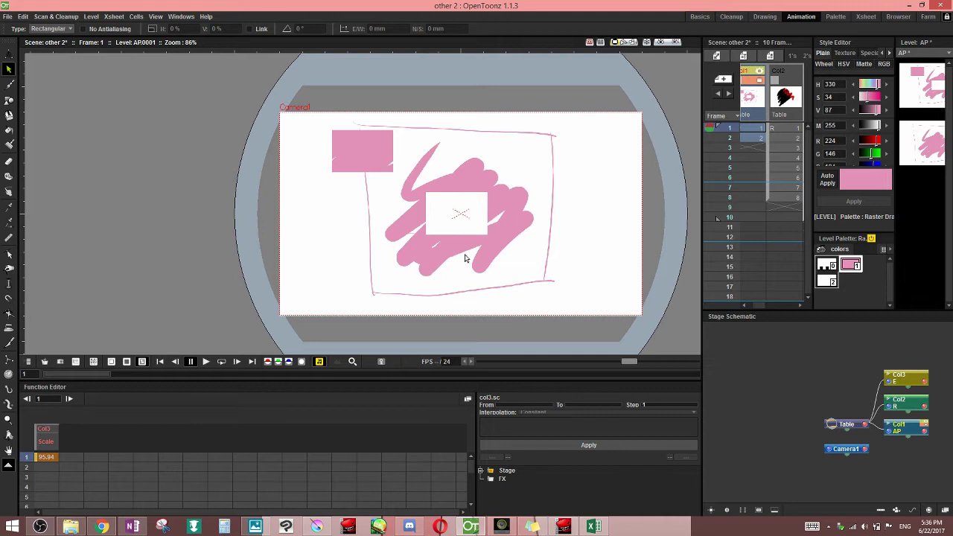
pyautogui.hotkey('ctrl', 'z')
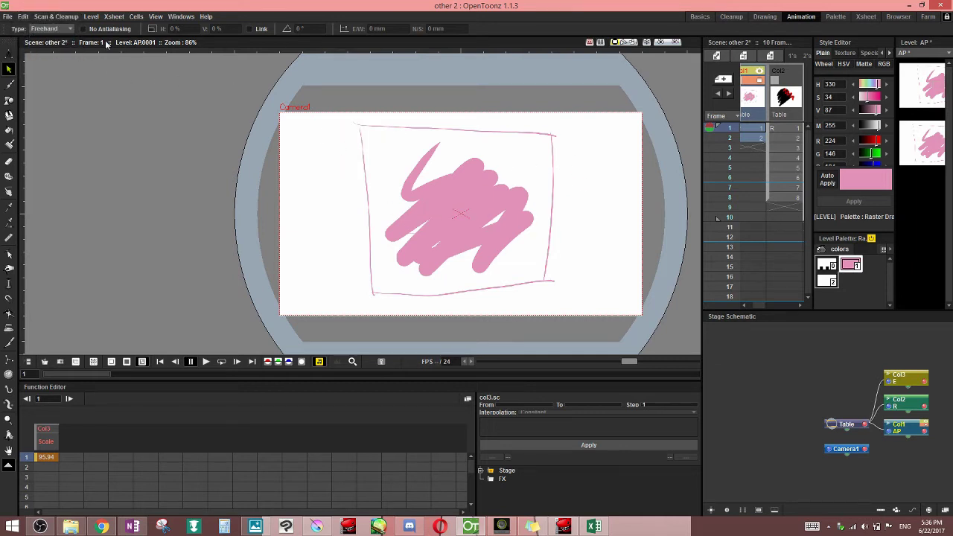
# Try moving a Freehand-selected round patch from the scribble's centre about 151 mm east and 45 mm north, and undo the move
pyautogui.moveTo(455, 184); pyautogui.dragTo(458, 179)
pyautogui.moveTo(469, 211); pyautogui.dragTo(573, 184)
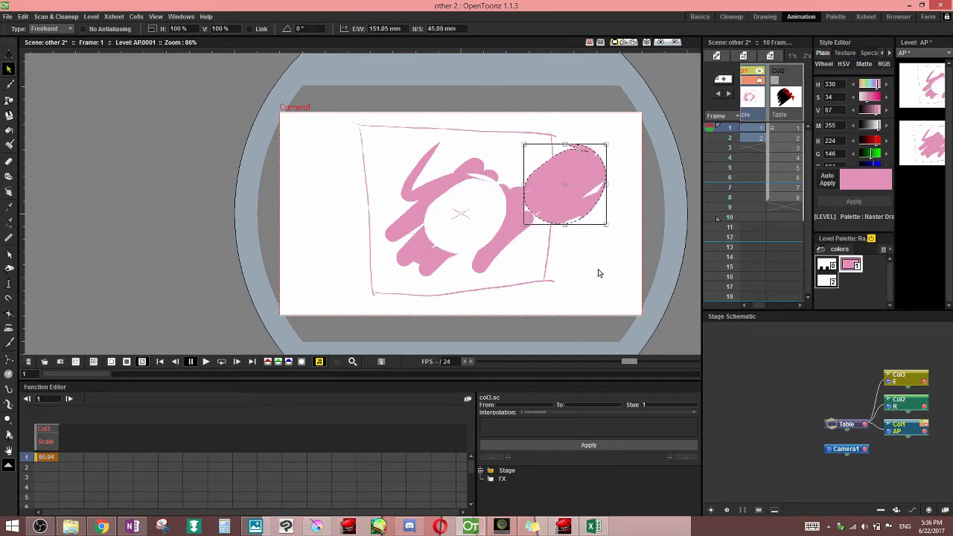
pyautogui.click(600, 270)
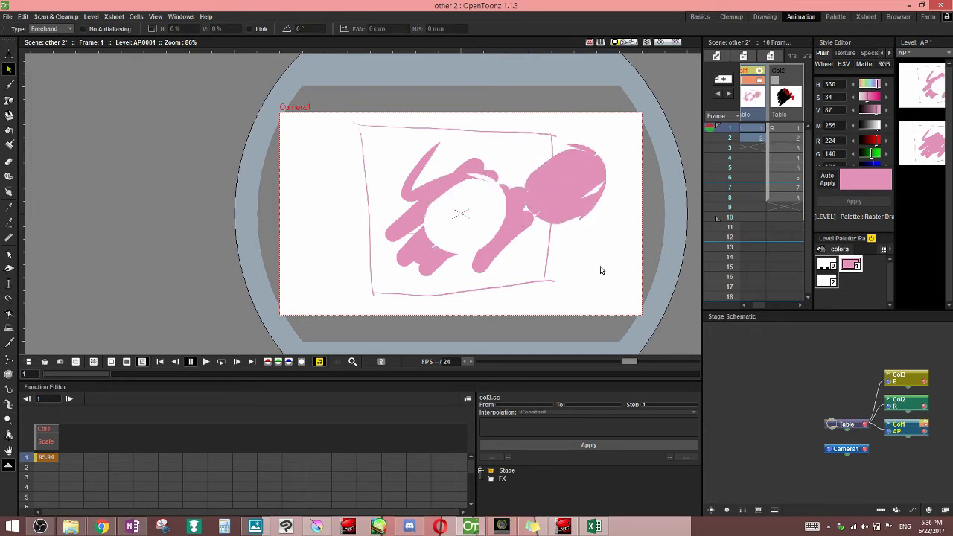
pyautogui.hotkey('ctrl', 'z')
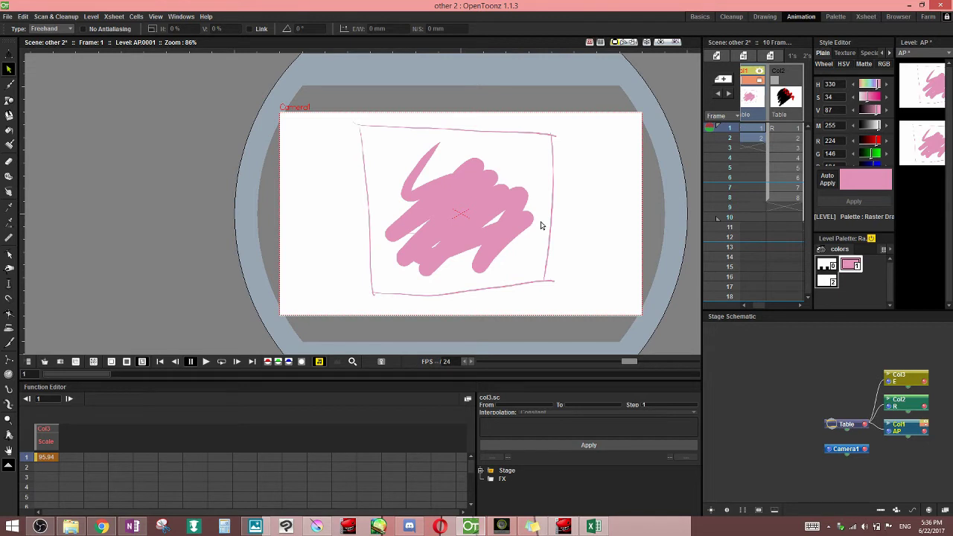
# Set the selection type to Polyline and outline a four-sided area across the scribble
pyautogui.click(51, 29)
pyautogui.click(59, 54)
pyautogui.click(420, 188)
pyautogui.click(540, 156)
pyautogui.click(533, 247)
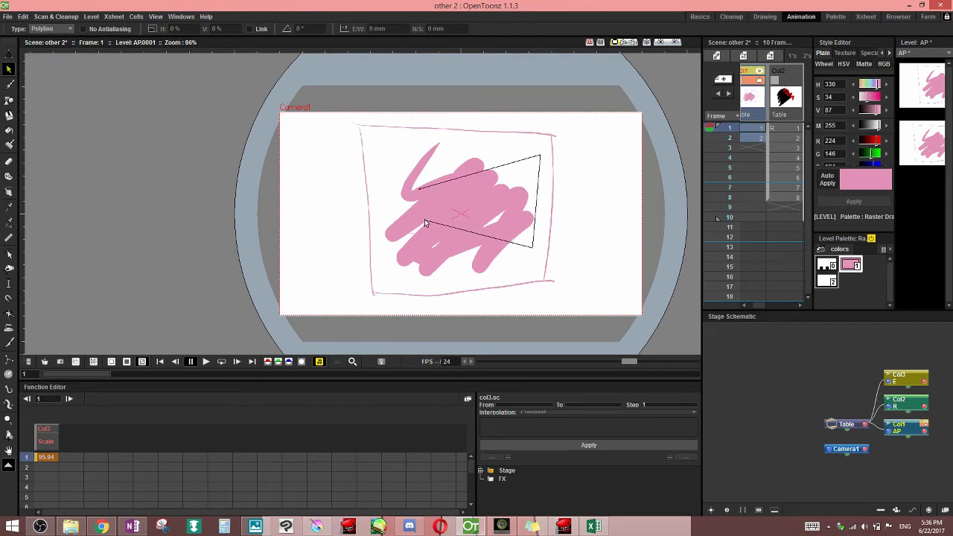
pyautogui.doubleClick(424, 222)
# Replace the selection with a second closed polyline outline that spans the scribble and extends past the sketched frame's right side
pyautogui.click(591, 195)
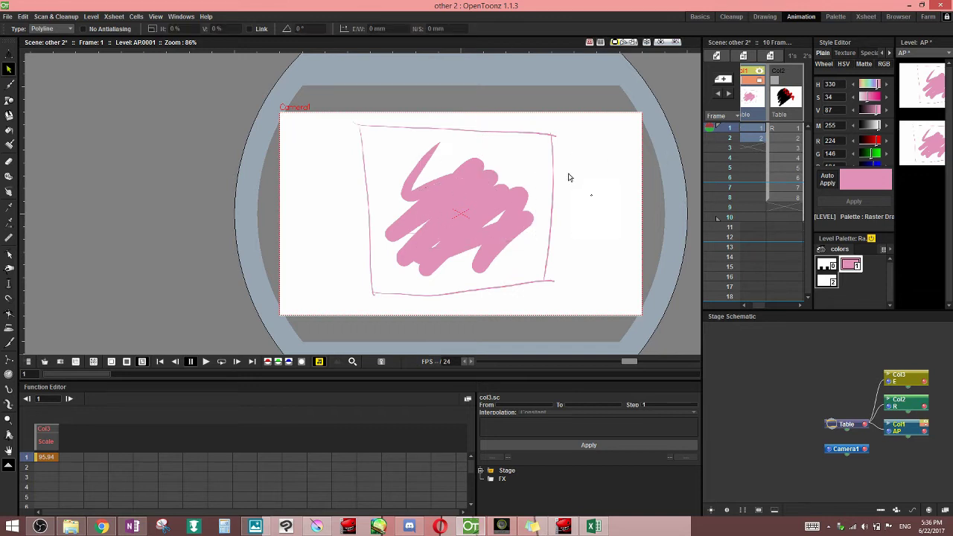
pyautogui.click(486, 152)
pyautogui.click(385, 244)
pyautogui.click(533, 238)
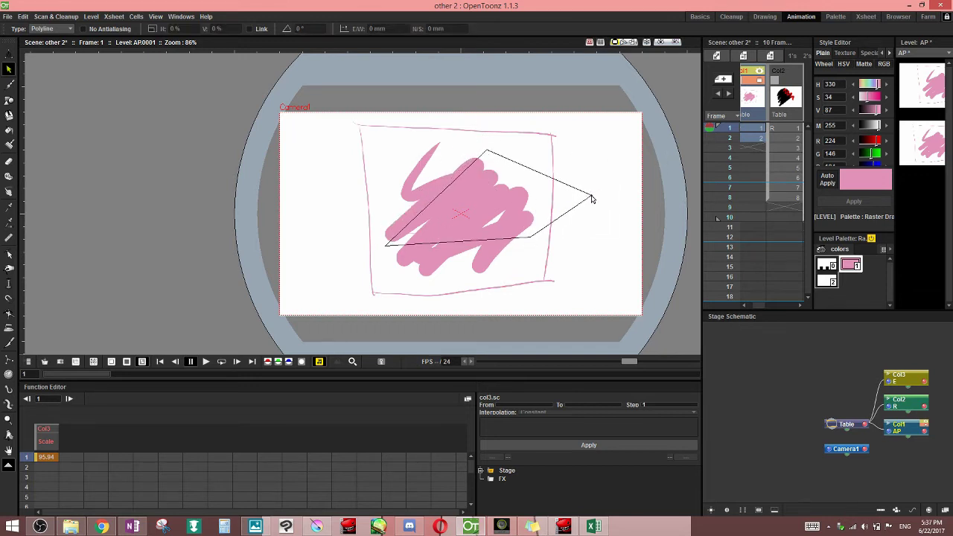
pyautogui.doubleClick(592, 196)
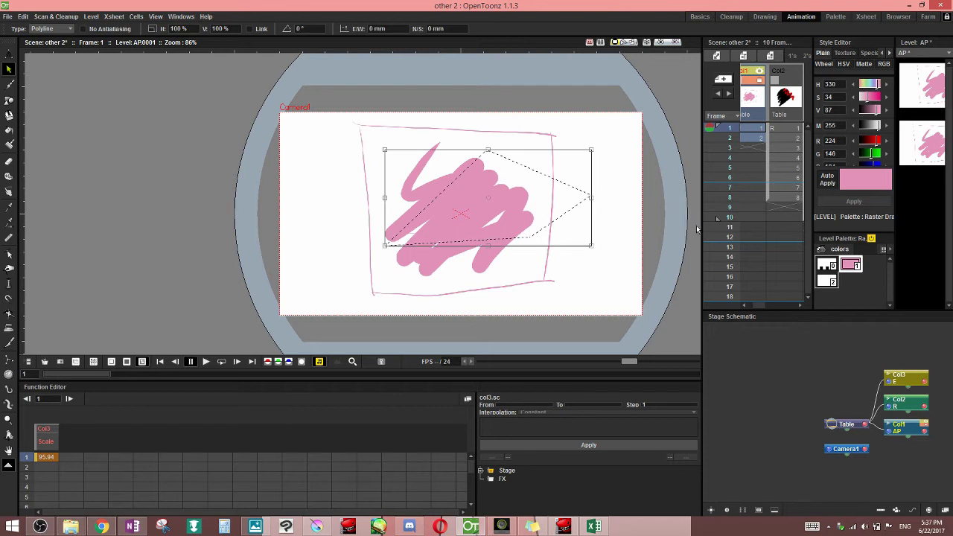
# Set the selection type back to Rectangular and clear the narrow polyline selection drawn at the camera's right edge
pyautogui.click(625, 225)
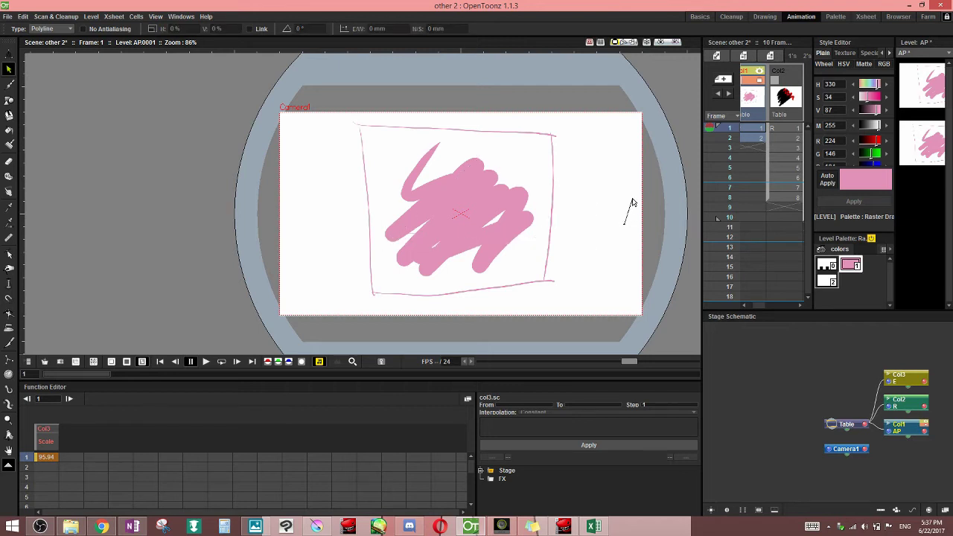
pyautogui.click(628, 142)
pyautogui.click(624, 226)
pyautogui.click(51, 28)
pyautogui.click(65, 37)
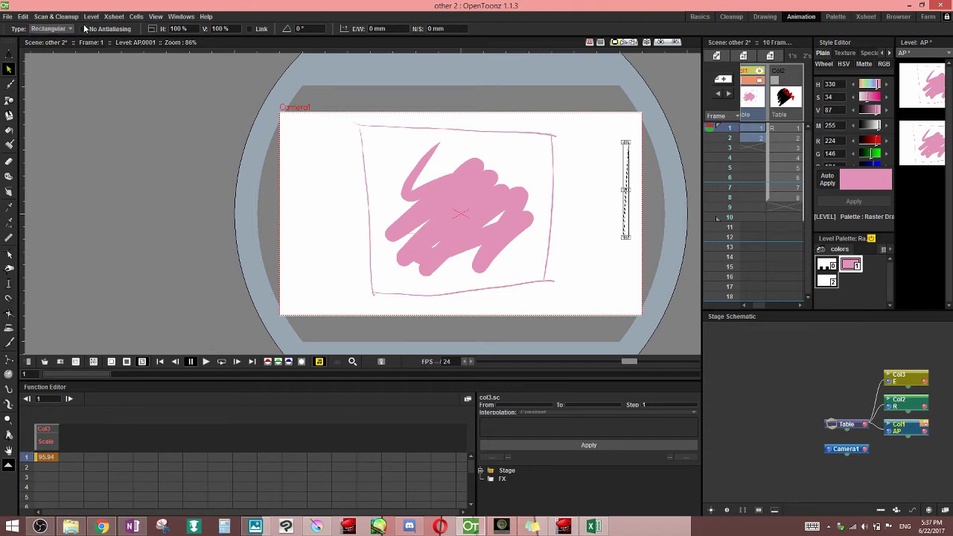
pyautogui.click(586, 223)
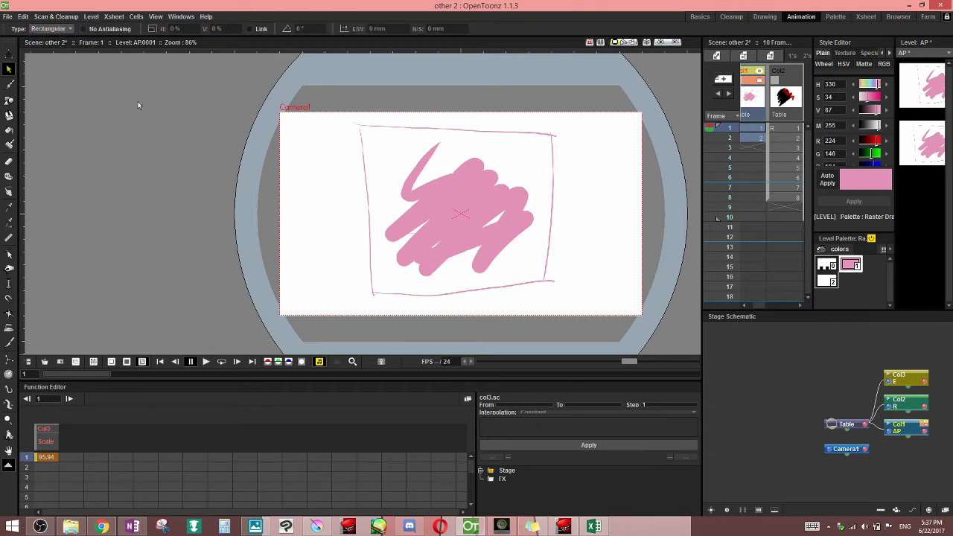
# Try moving a rectangular patch from the scribble's centre to the blank area left of the sketched frame with No Antialiasing on
pyautogui.click(84, 29)
pyautogui.moveTo(483, 191)
pyautogui.mouseDown()
pyautogui.moveTo(429, 226)
pyautogui.moveTo(462, 185)
pyautogui.moveTo(494, 231)
pyautogui.moveTo(339, 194)
pyautogui.mouseUp()
pyautogui.scroll(4, 353, 252)
pyautogui.click(366, 192)
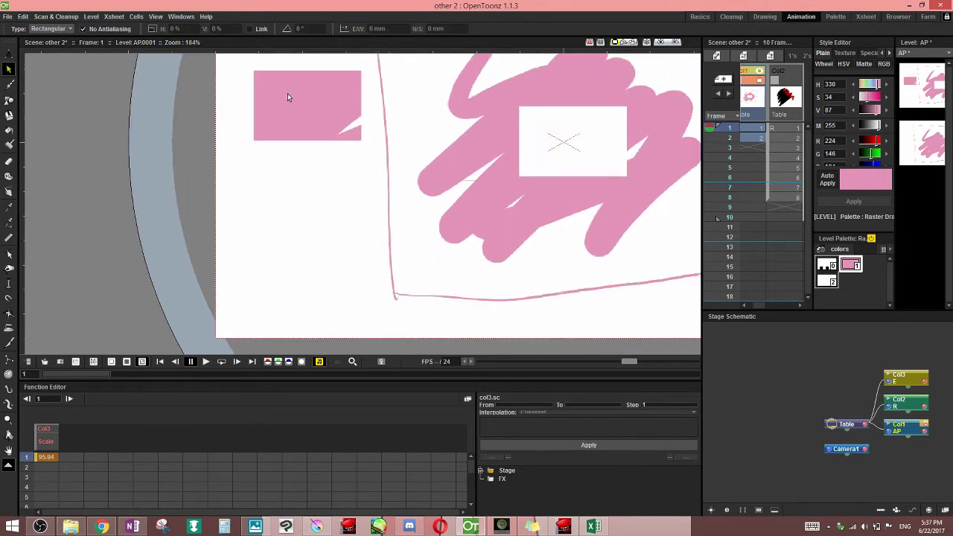
# Undo the rectangular move and use a Freehand selection to move a round patch from the scribble's centre left of the sketched frame
pyautogui.click(56, 30)
pyautogui.click(60, 53)
pyautogui.hotkey('ctrl', 'z')
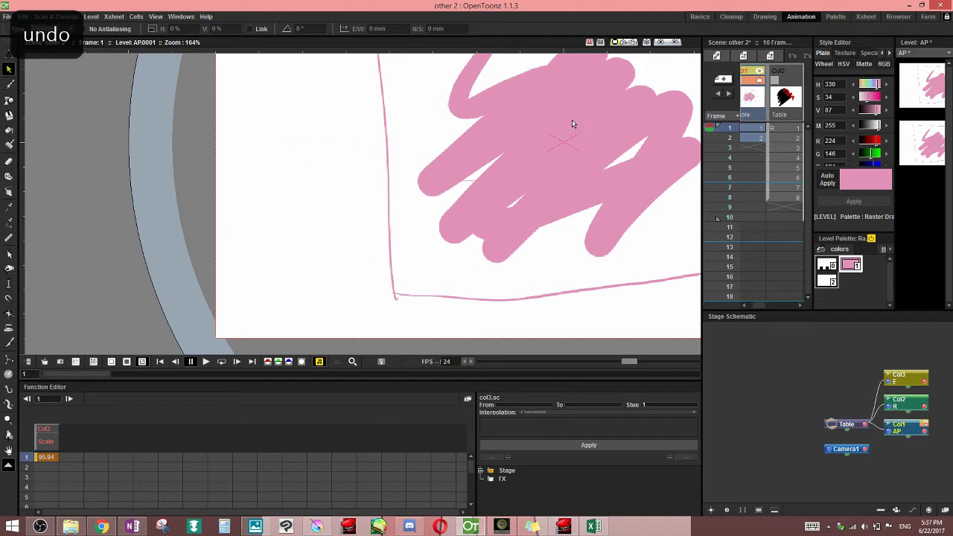
pyautogui.moveTo(578, 90)
pyautogui.mouseDown()
pyautogui.moveTo(537, 149)
pyautogui.moveTo(578, 87)
pyautogui.mouseUp()
pyautogui.moveTo(583, 126); pyautogui.dragTo(321, 167)
pyautogui.click(326, 217)
# Examine the pixel edges of the moved round patch up close
pyautogui.scroll(8, 278, 195)
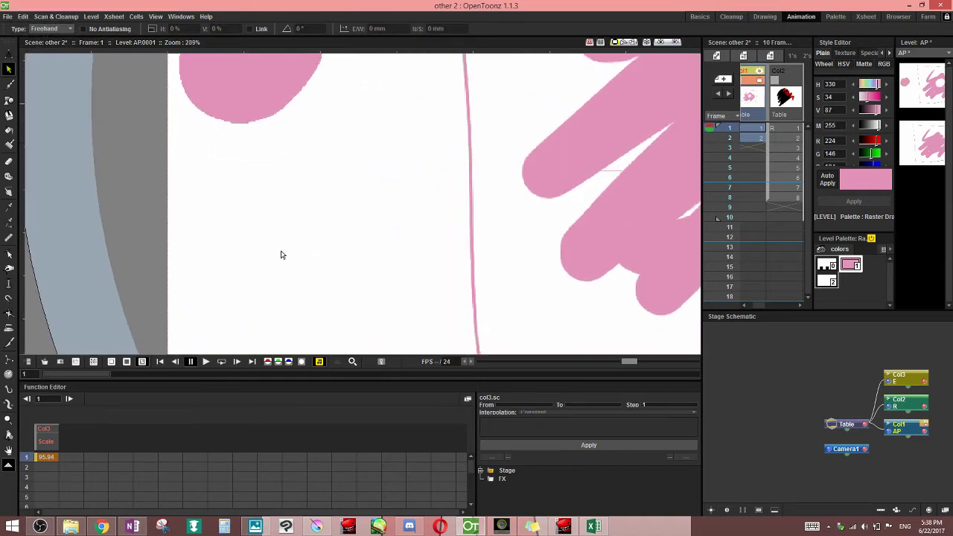
pyautogui.press('space')
pyautogui.moveTo(267, 119); pyautogui.dragTo(321, 282)
pyautogui.scroll(8, 319, 266)
pyautogui.press('space')
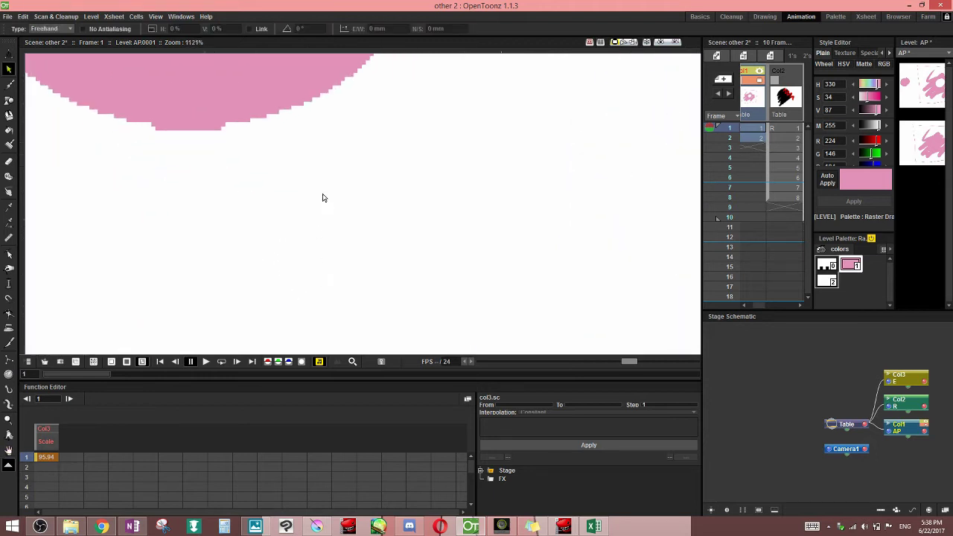
pyautogui.moveTo(321, 187); pyautogui.dragTo(305, 325)
pyautogui.moveTo(440, 195); pyautogui.dragTo(345, 328)
pyautogui.scroll(-5, 344, 327)
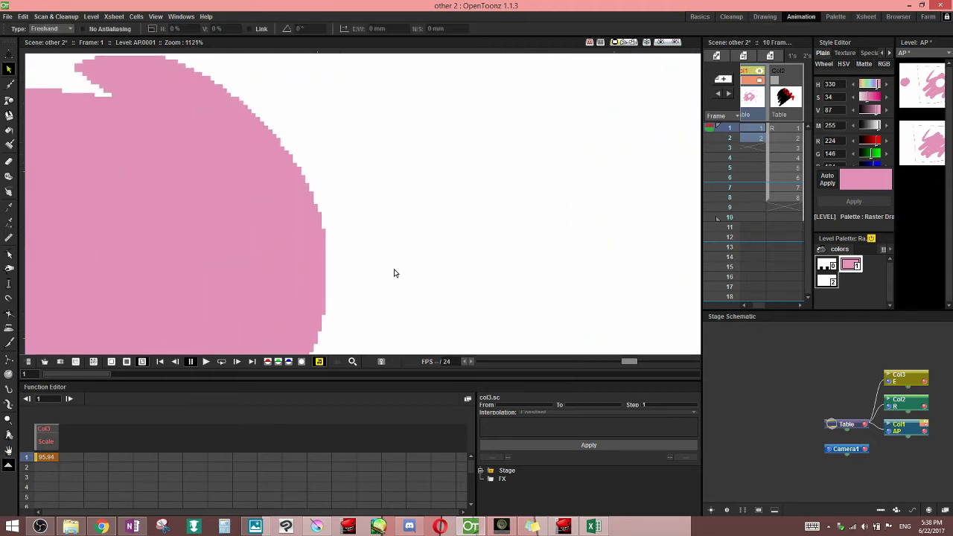
pyautogui.moveTo(307, 193); pyautogui.dragTo(394, 223)
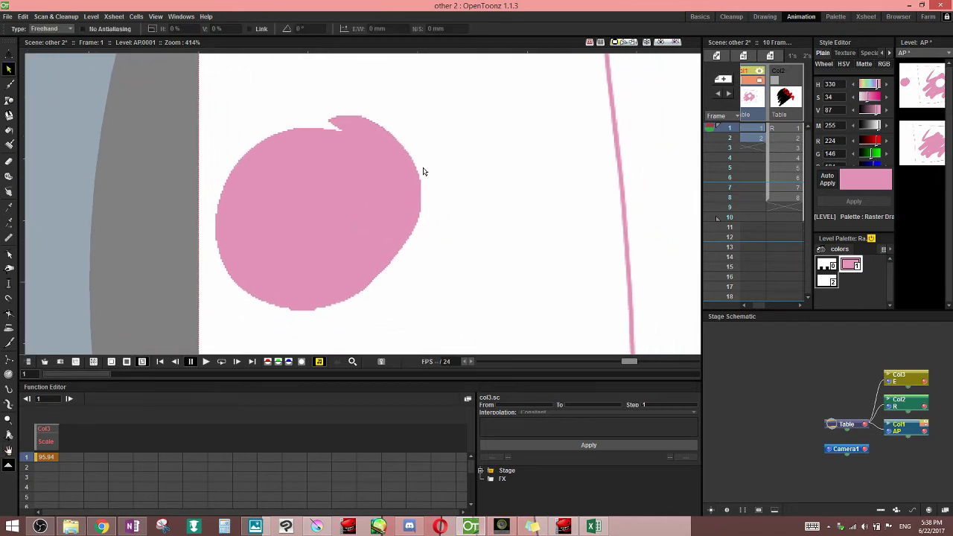
pyautogui.scroll(-3, 436, 251)
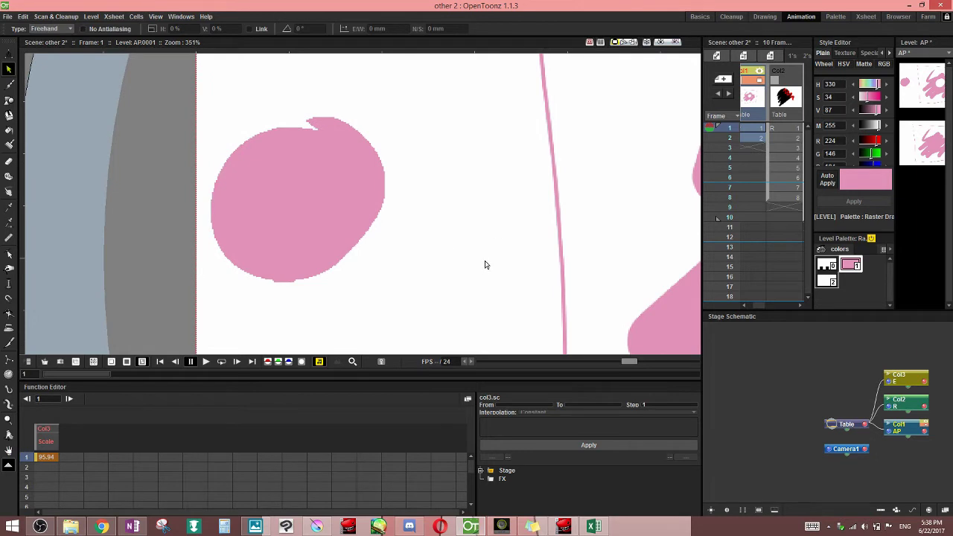
pyautogui.scroll(-2, 482, 253)
pyautogui.moveTo(483, 246); pyautogui.dragTo(416, 209)
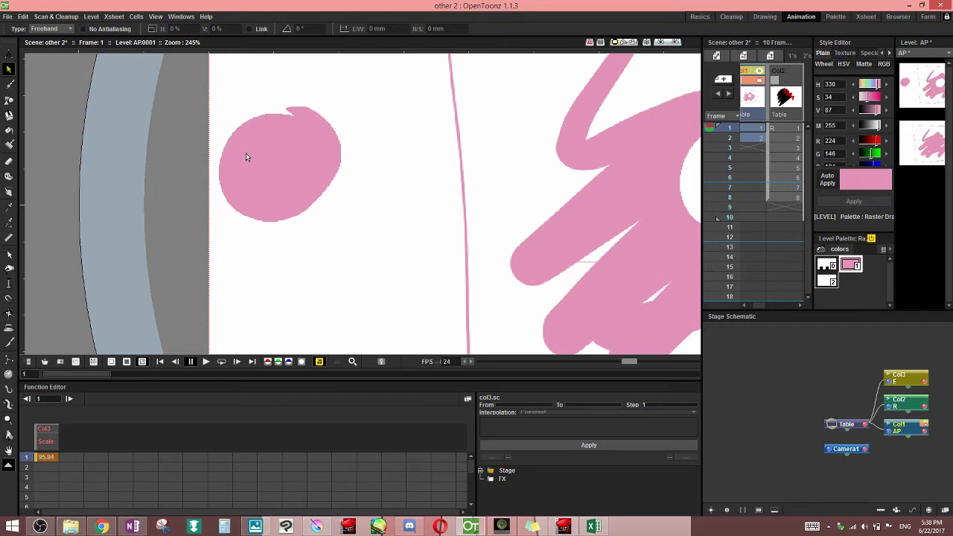
# Enable No Antialiasing and move a small Freehand-selected patch from the scribble's left part to just below the round patch
pyautogui.click(82, 29)
pyautogui.moveTo(613, 195); pyautogui.dragTo(645, 158)
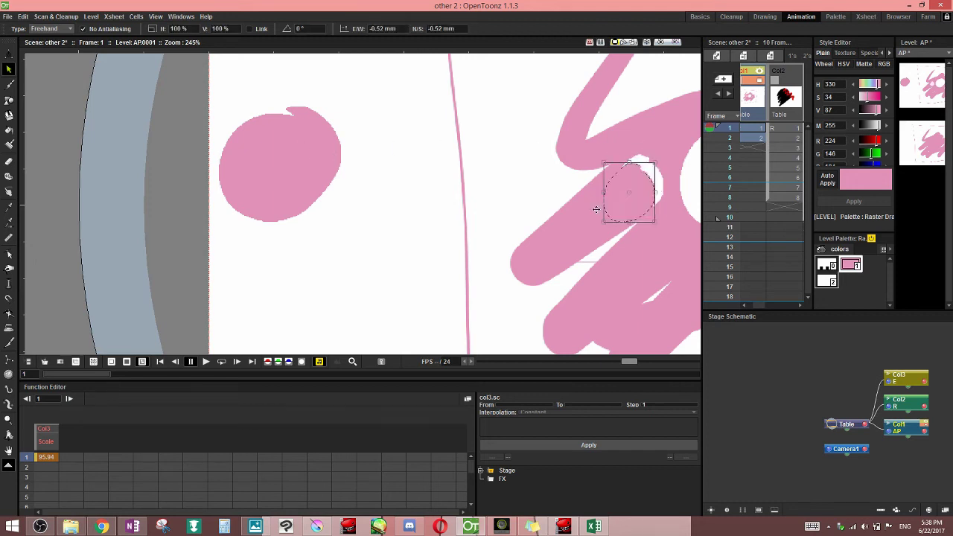
pyautogui.moveTo(576, 214); pyautogui.dragTo(331, 244)
pyautogui.click(388, 270)
# Examine the pixel edges of the small moved patch and compare them with the round patch
pyautogui.scroll(4, 394, 296)
pyautogui.press('space')
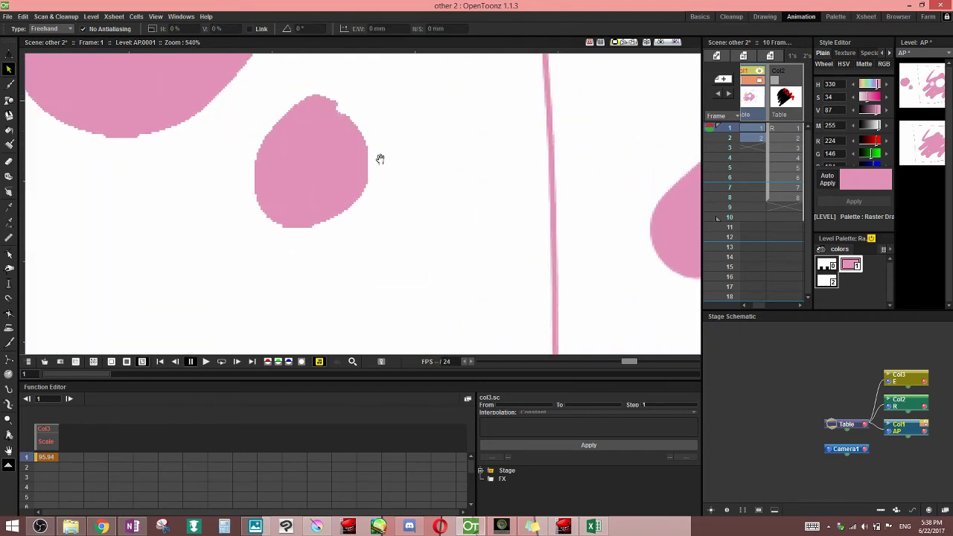
pyautogui.moveTo(361, 102); pyautogui.dragTo(428, 198)
pyautogui.scroll(7, 427, 224)
pyautogui.moveTo(345, 230); pyautogui.dragTo(475, 280)
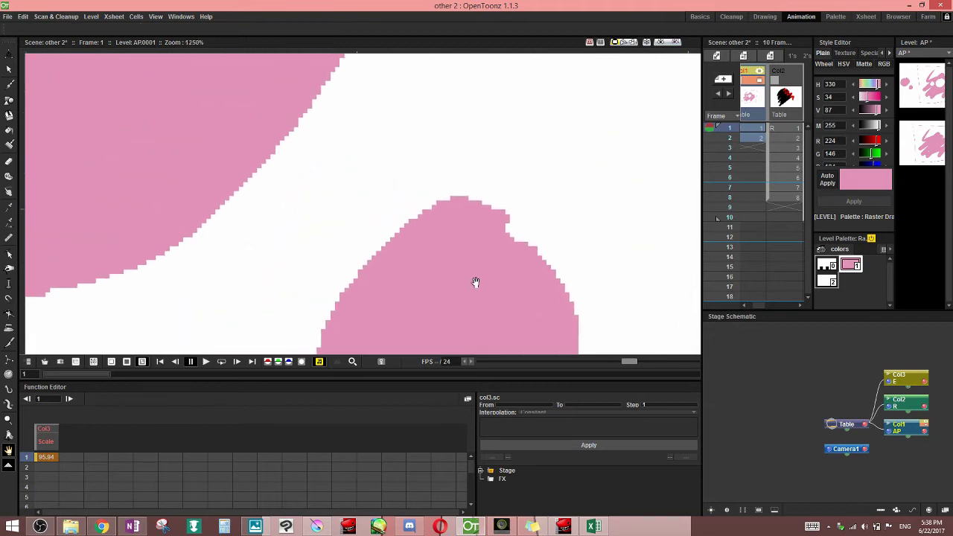
# Undo both Freehand patch moves and return to the Selection tool
pyautogui.scroll(2, 373, 136)
pyautogui.moveTo(436, 207); pyautogui.dragTo(464, 215)
pyautogui.moveTo(478, 252); pyautogui.dragTo(490, 204)
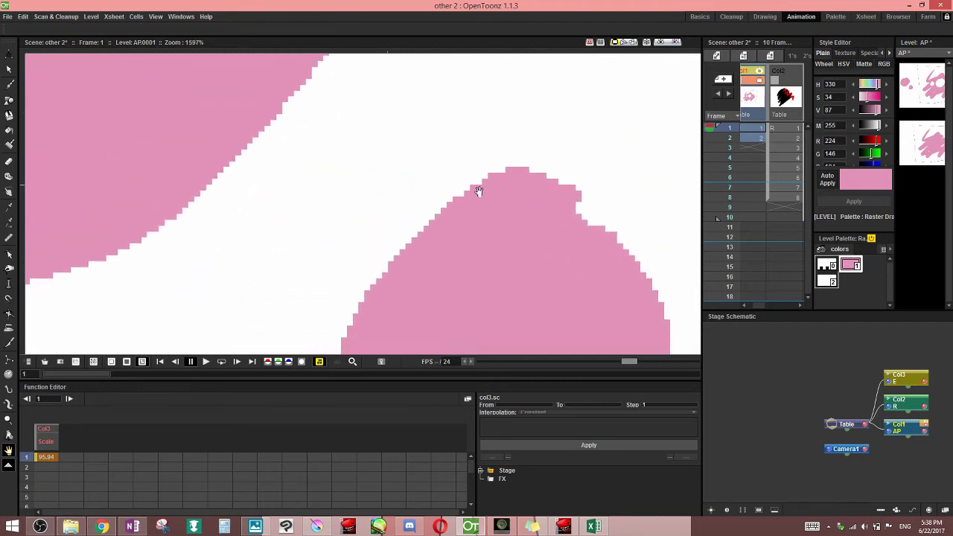
pyautogui.scroll(-1, 516, 279)
pyautogui.scroll(-8, 536, 224)
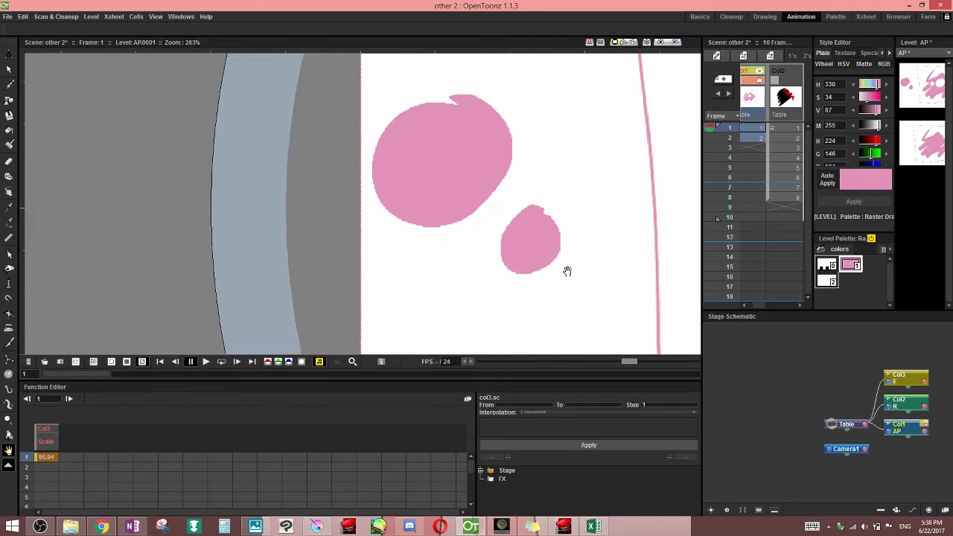
pyautogui.moveTo(558, 270); pyautogui.dragTo(467, 266)
pyautogui.hotkey('ctrl', 'z')
pyautogui.hotkey('ctrl', 'z')
pyautogui.scroll(-2, 514, 223)
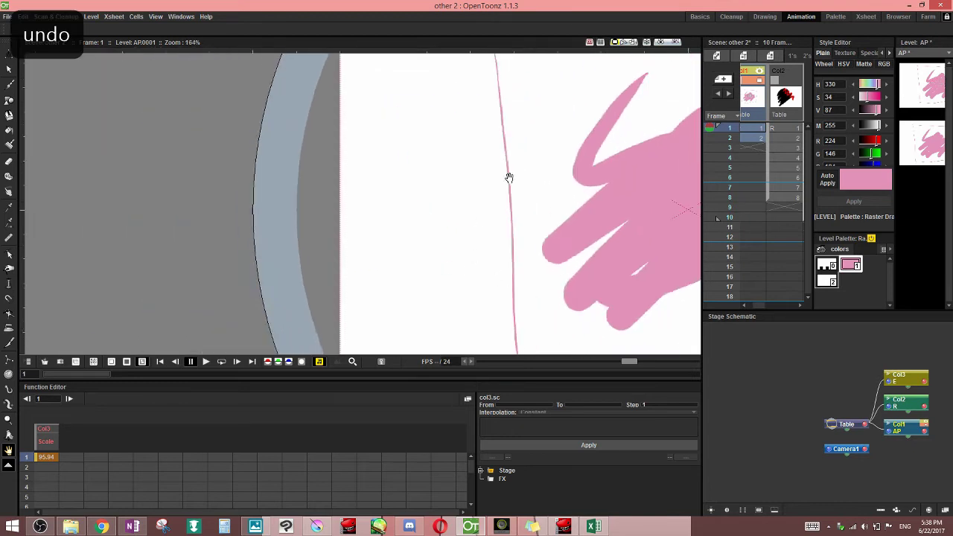
pyautogui.moveTo(524, 171); pyautogui.dragTo(462, 248)
pyautogui.click(9, 69)
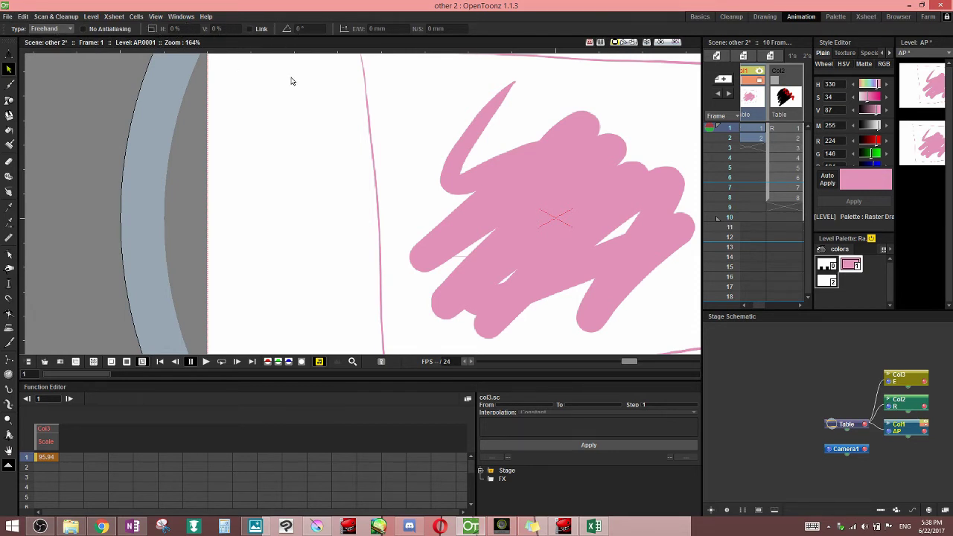
# Try scaling a large Freehand selection around the drawing's lower-left part proportionally to 77.8% by its corner
pyautogui.scroll(-3, 570, 230)
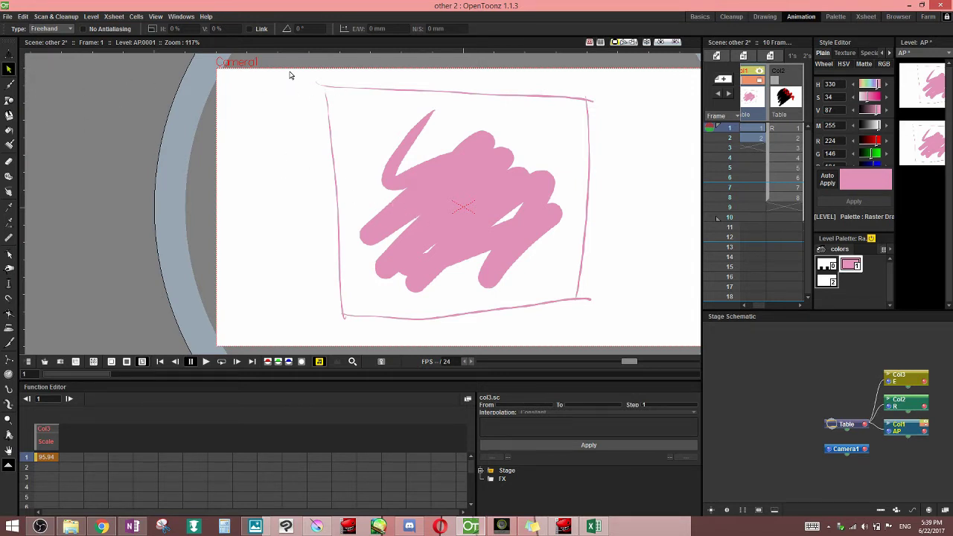
pyautogui.moveTo(290, 72)
pyautogui.mouseDown()
pyautogui.moveTo(534, 193)
pyautogui.moveTo(457, 336)
pyautogui.moveTo(496, 117)
pyautogui.moveTo(467, 98)
pyautogui.mouseUp()
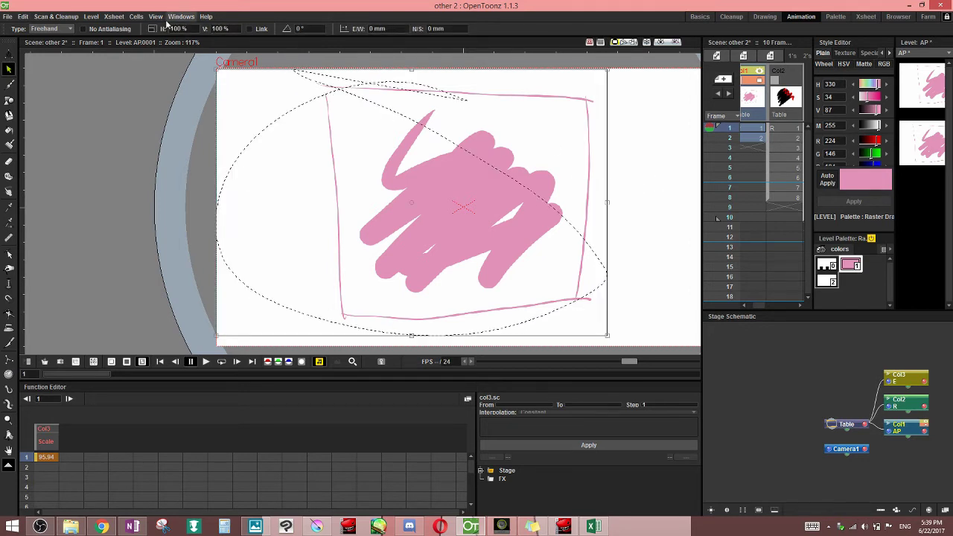
pyautogui.moveTo(608, 69)
pyautogui.mouseDown()
pyautogui.moveTo(496, 75)
pyautogui.moveTo(422, 108)
pyautogui.moveTo(494, 142)
pyautogui.moveTo(444, 131)
pyautogui.moveTo(417, 92)
pyautogui.moveTo(289, 95)
pyautogui.moveTo(602, 131)
pyautogui.moveTo(587, 100)
pyautogui.moveTo(502, 111)
pyautogui.moveTo(385, 187)
pyautogui.moveTo(561, 111)
pyautogui.moveTo(404, 202)
pyautogui.moveTo(546, 97)
pyautogui.mouseUp()
pyautogui.press('shift')
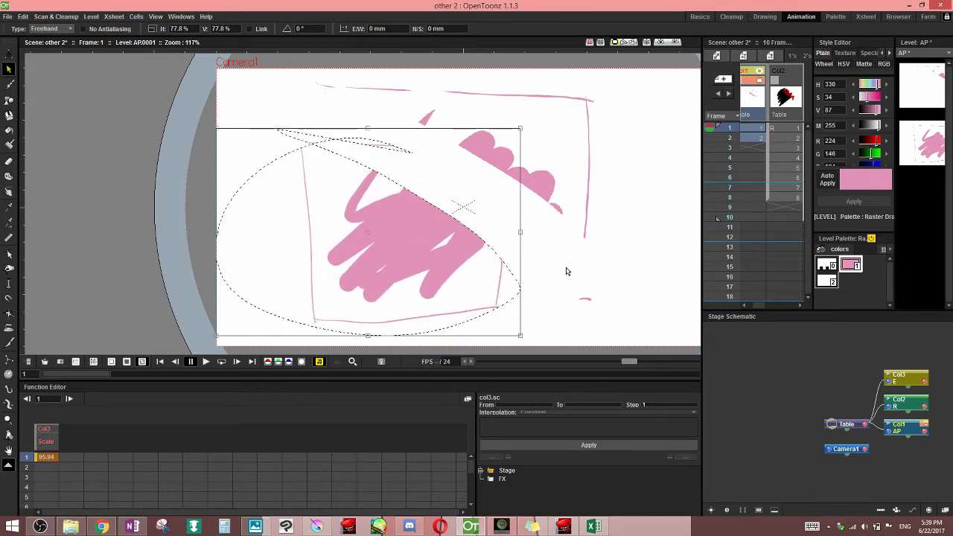
pyautogui.hotkey('ctrl', 'z')
# Enable Link, scale a Freehand selection of the scribble to 121.99% horizontally and vertically, and undo the scaling
pyautogui.moveTo(419, 78)
pyautogui.mouseDown()
pyautogui.moveTo(492, 272)
pyautogui.moveTo(462, 206)
pyautogui.mouseUp()
pyautogui.click(231, 114)
pyautogui.click(255, 33)
pyautogui.moveTo(537, 231)
pyautogui.mouseDown()
pyautogui.moveTo(432, 155)
pyautogui.moveTo(543, 251)
pyautogui.moveTo(535, 215)
pyautogui.mouseUp()
pyautogui.moveTo(543, 155)
pyautogui.mouseDown()
pyautogui.moveTo(323, 187)
pyautogui.moveTo(366, 251)
pyautogui.moveTo(279, 160)
pyautogui.moveTo(311, 118)
pyautogui.moveTo(320, 121)
pyautogui.moveTo(327, 98)
pyautogui.moveTo(333, 153)
pyautogui.moveTo(320, 102)
pyautogui.moveTo(321, 112)
pyautogui.mouseUp()
pyautogui.click(226, 29)
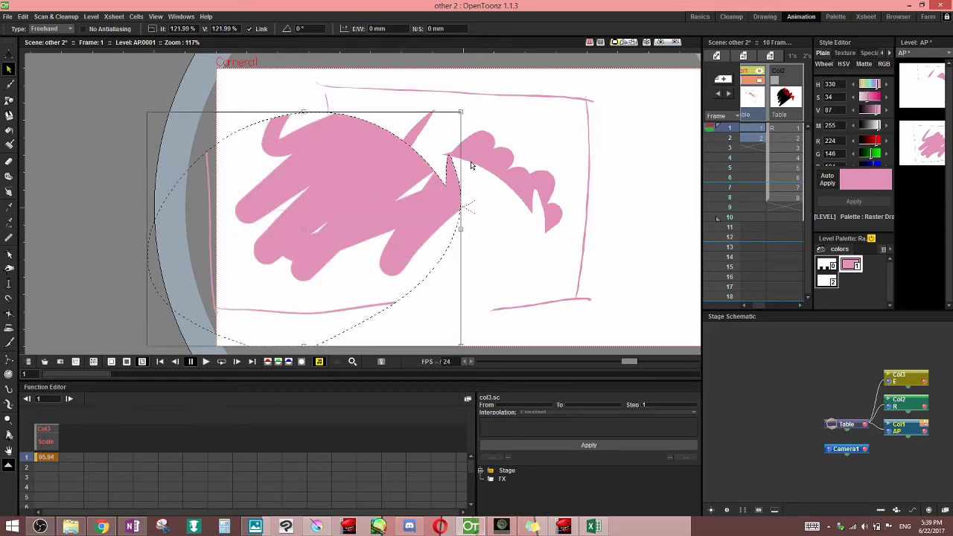
pyautogui.hotkey('ctrl', 'z')
pyautogui.hotkey('ctrl', 'z')
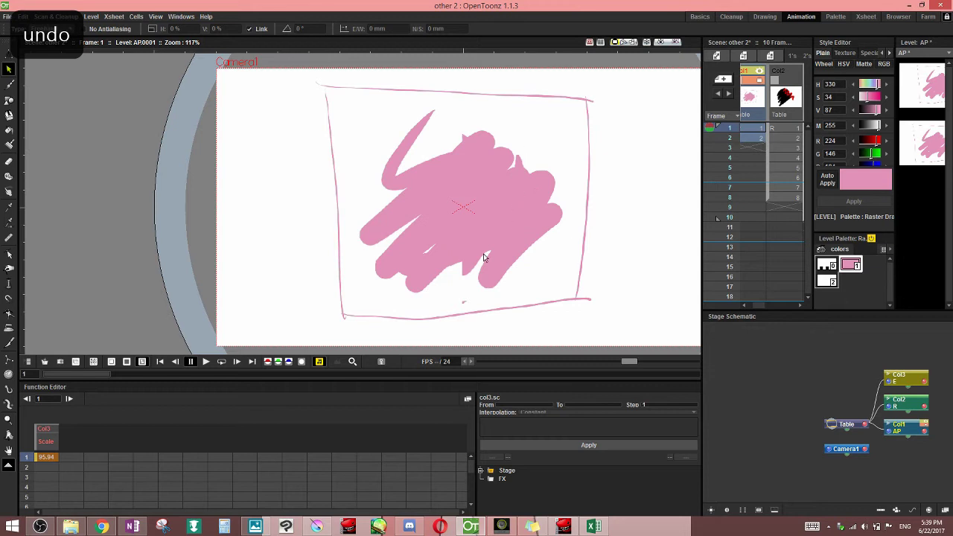
# Try squeezing a Freehand selection of the scribble's lower-left part horizontally to 32.84% by its side
pyautogui.moveTo(490, 341)
pyautogui.mouseDown()
pyautogui.moveTo(326, 202)
pyautogui.moveTo(481, 337)
pyautogui.mouseUp()
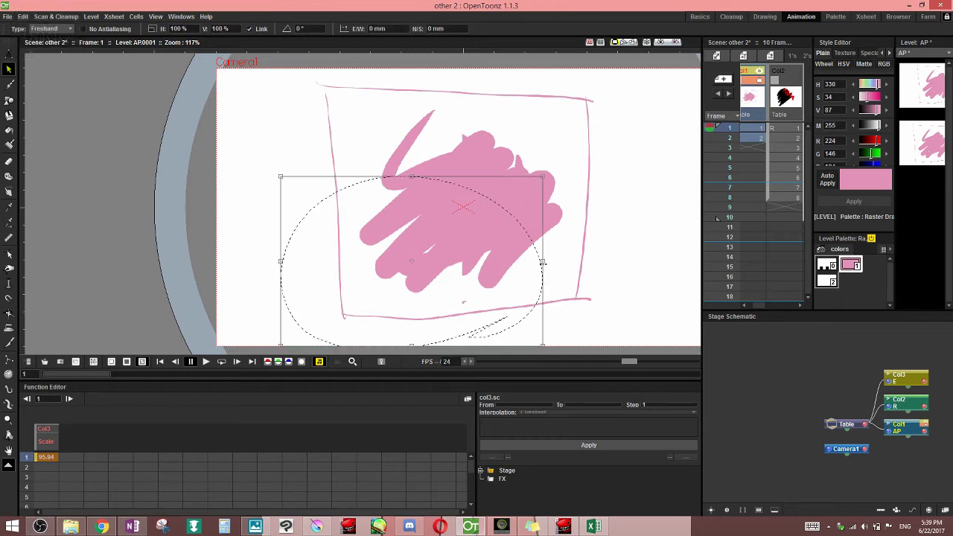
pyautogui.moveTo(512, 263); pyautogui.dragTo(367, 263)
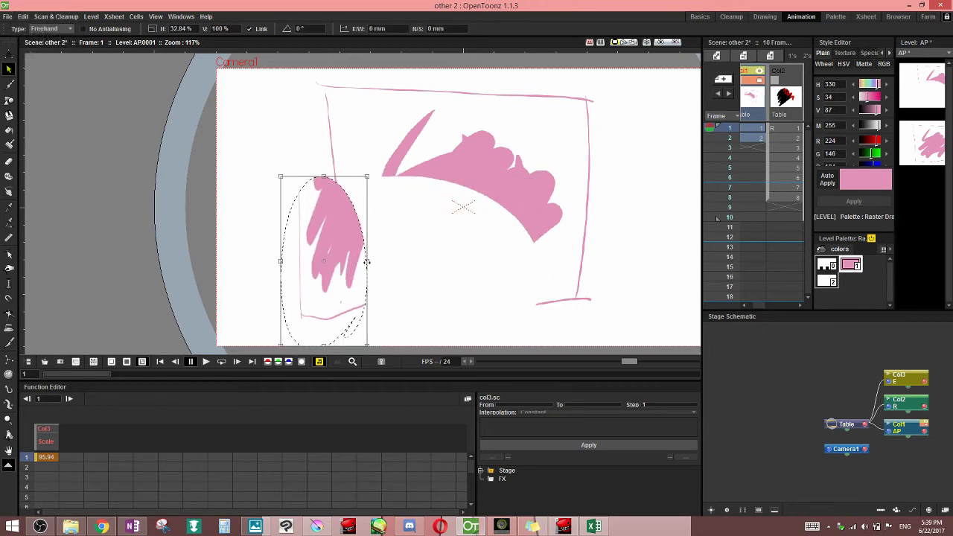
pyautogui.click(481, 246)
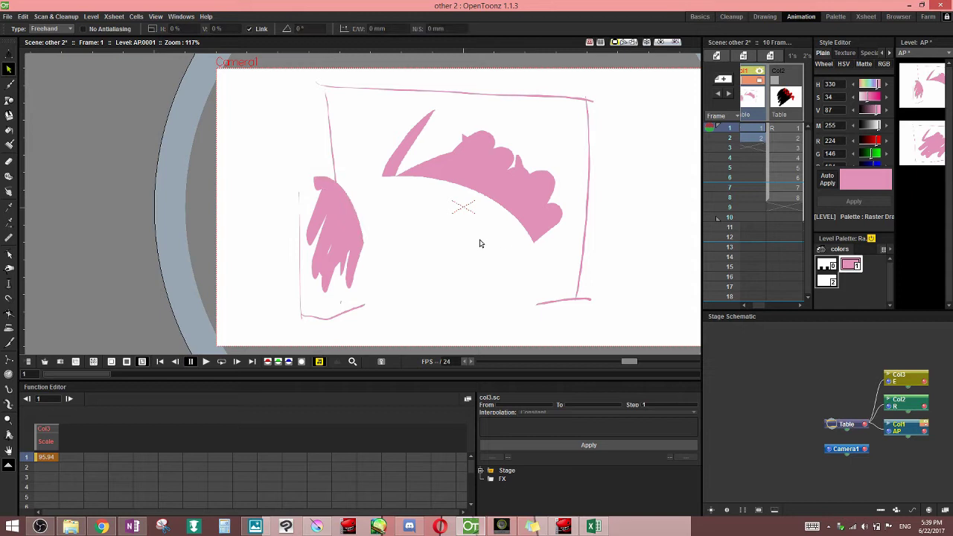
pyautogui.click(250, 29)
pyautogui.hotkey('ctrl', 'z')
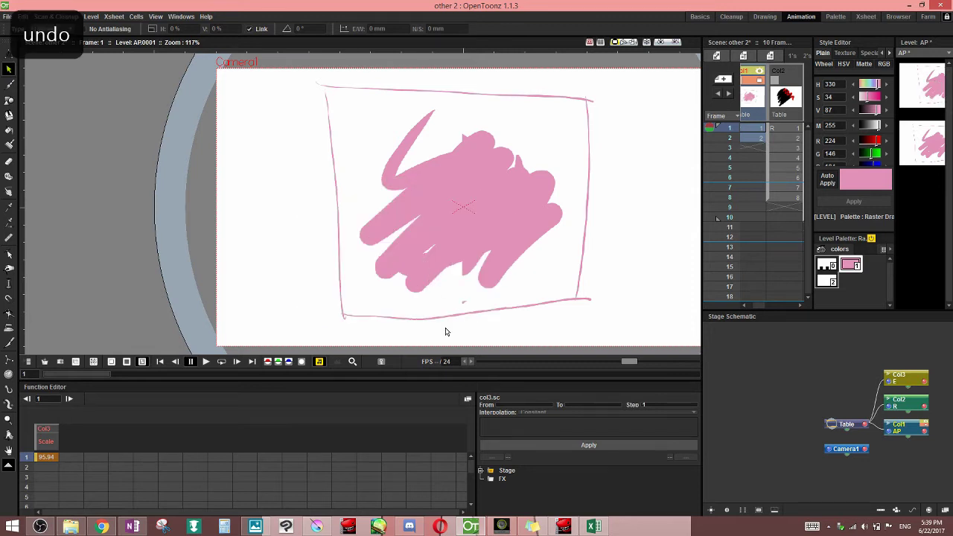
# Try rotating a circular Freehand selection around the scribble by entering an angle of 45°
pyautogui.moveTo(464, 329)
pyautogui.mouseDown()
pyautogui.moveTo(440, 207)
pyautogui.moveTo(310, 298)
pyautogui.mouseUp()
pyautogui.click(629, 261)
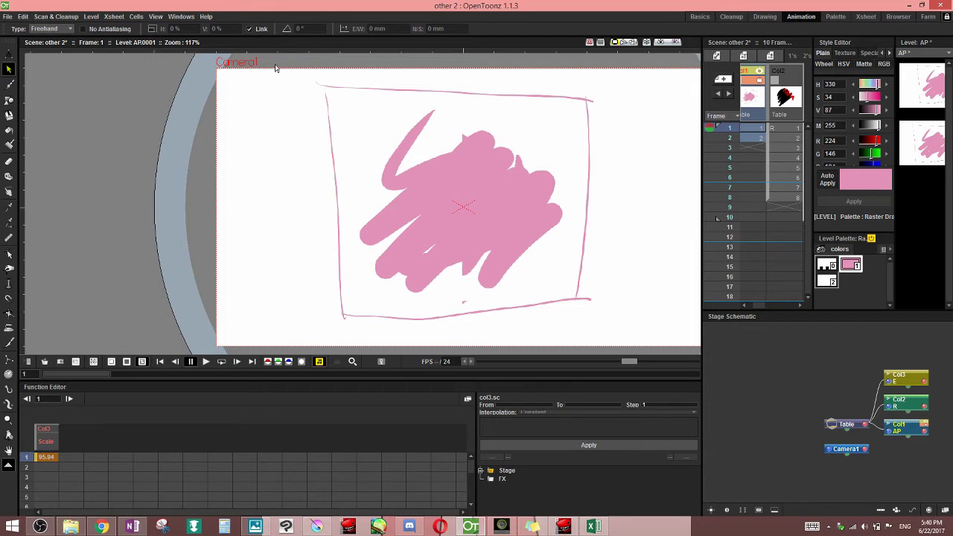
pyautogui.moveTo(514, 105)
pyautogui.mouseDown()
pyautogui.moveTo(425, 146)
pyautogui.moveTo(497, 102)
pyautogui.mouseUp()
pyautogui.moveTo(570, 99)
pyautogui.mouseDown()
pyautogui.moveTo(460, 100)
pyautogui.moveTo(545, 132)
pyautogui.moveTo(583, 118)
pyautogui.mouseUp()
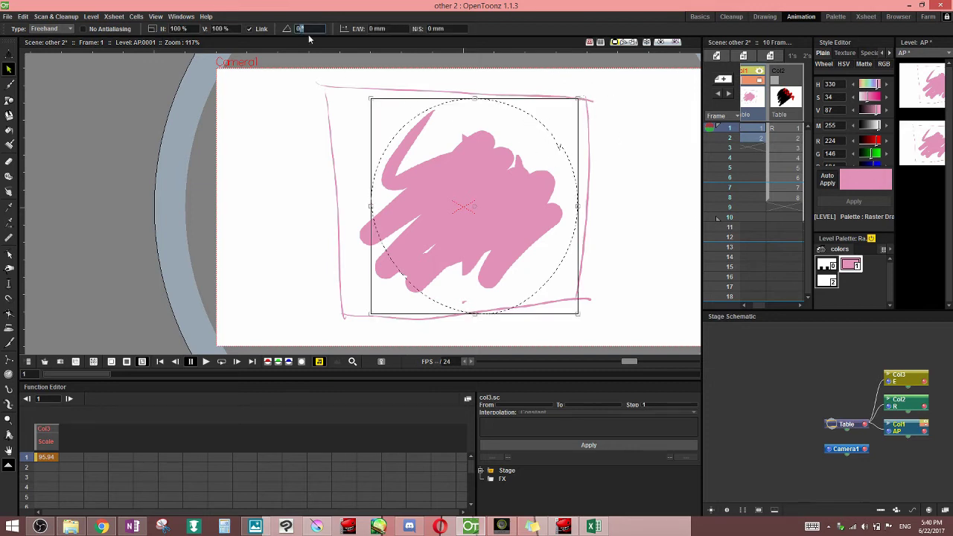
pyautogui.click(814, 527)
pyautogui.click(306, 29)
pyautogui.click(143, 509)
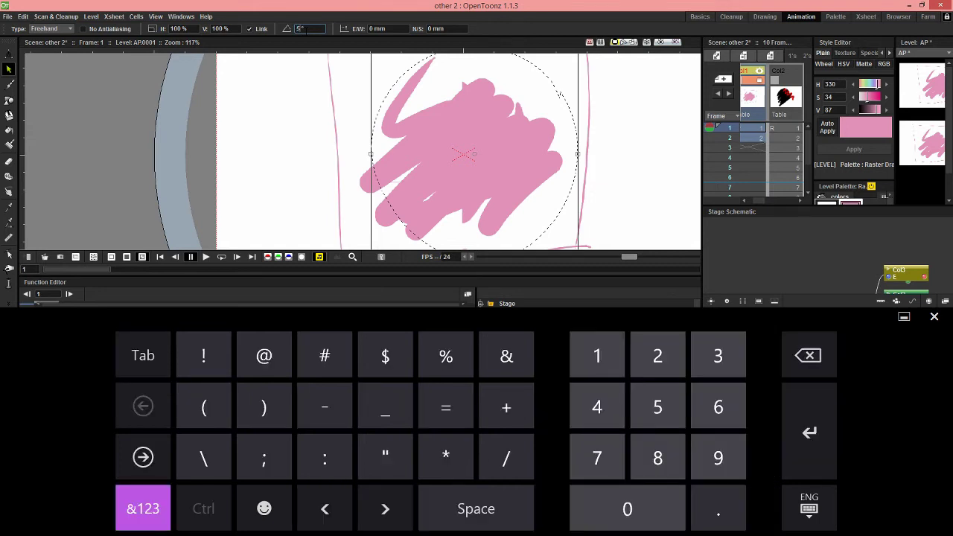
pyautogui.press('Return')
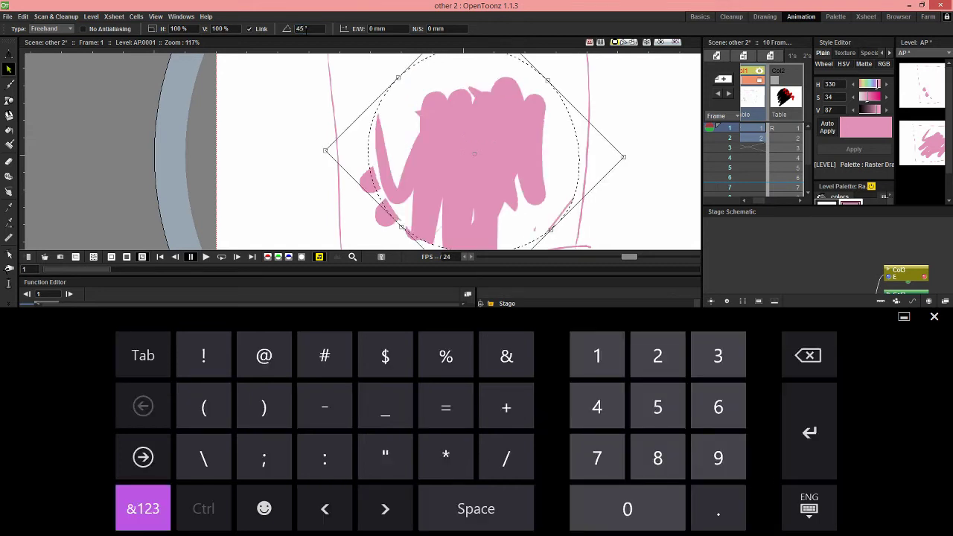
pyautogui.hotkey('ctrl', 'z')
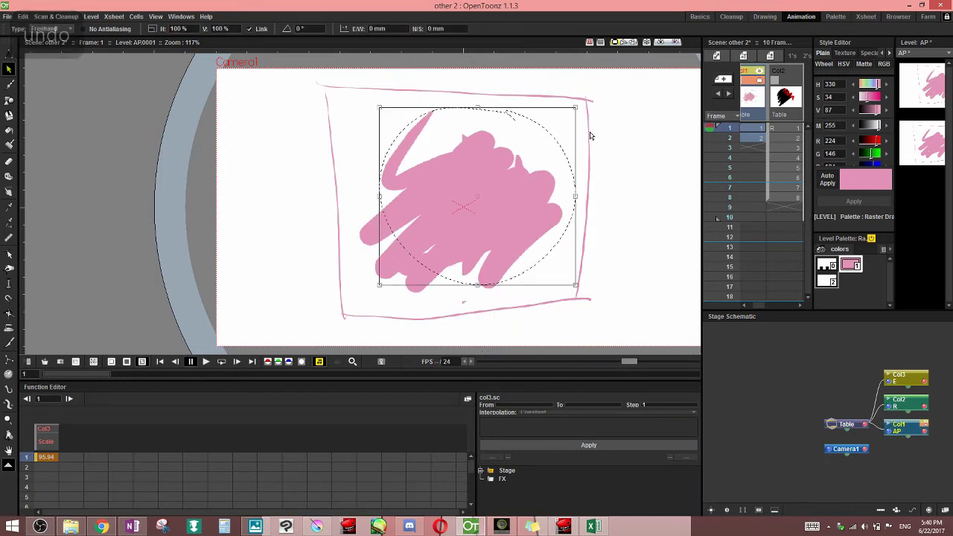
# Try turning the Freehand-selected scribble by hand through a full 360°
pyautogui.moveTo(582, 105)
pyautogui.mouseDown()
pyautogui.moveTo(603, 158)
pyautogui.moveTo(569, 79)
pyautogui.moveTo(408, 60)
pyautogui.moveTo(311, 117)
pyautogui.moveTo(290, 202)
pyautogui.moveTo(388, 311)
pyautogui.moveTo(454, 326)
pyautogui.moveTo(559, 300)
pyautogui.moveTo(606, 272)
pyautogui.moveTo(630, 202)
pyautogui.moveTo(613, 127)
pyautogui.moveTo(625, 161)
pyautogui.mouseUp()
pyautogui.press('shift')
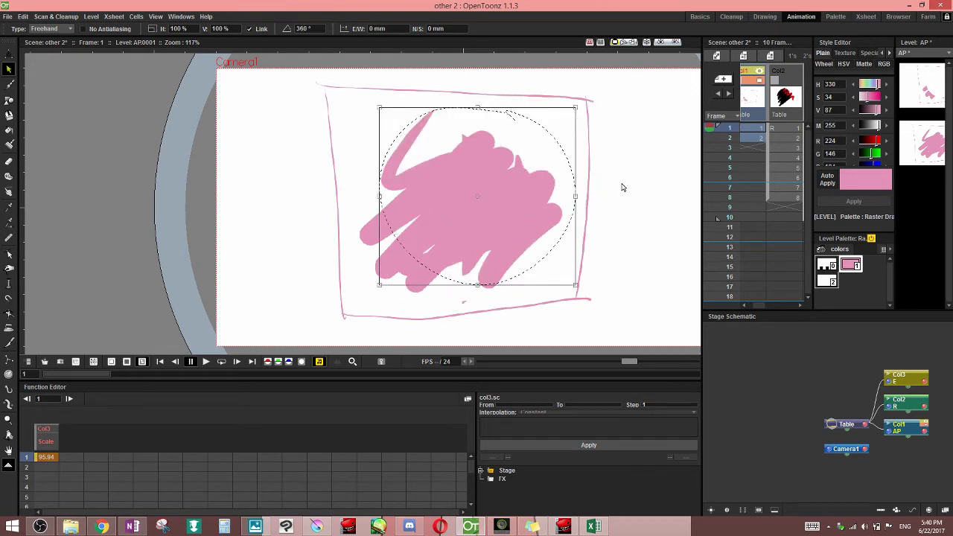
pyautogui.hotkey('ctrl', 'z')
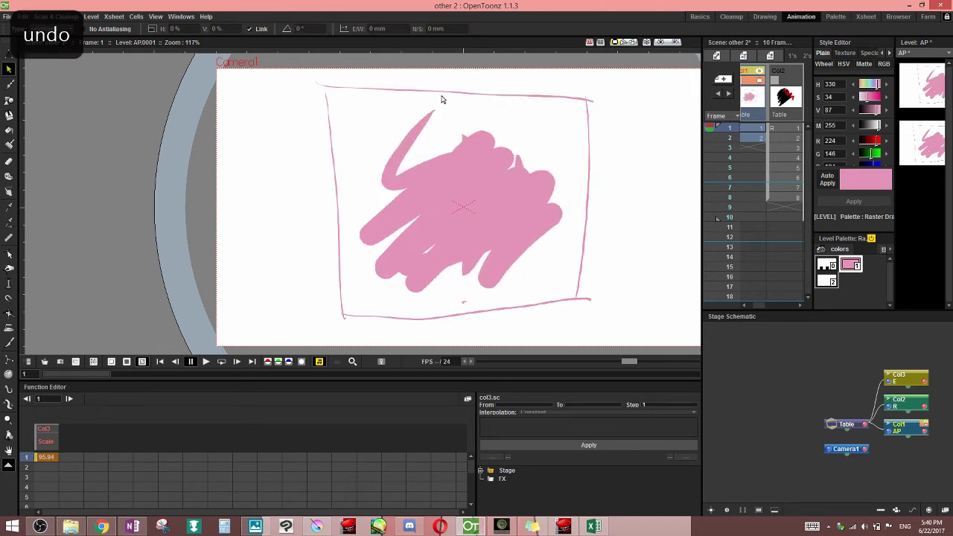
# Move a Freehand-selected upper part of the drawing leftward across the camera frame's left edge
pyautogui.moveTo(440, 97)
pyautogui.mouseDown()
pyautogui.moveTo(528, 251)
pyautogui.moveTo(492, 207)
pyautogui.mouseUp()
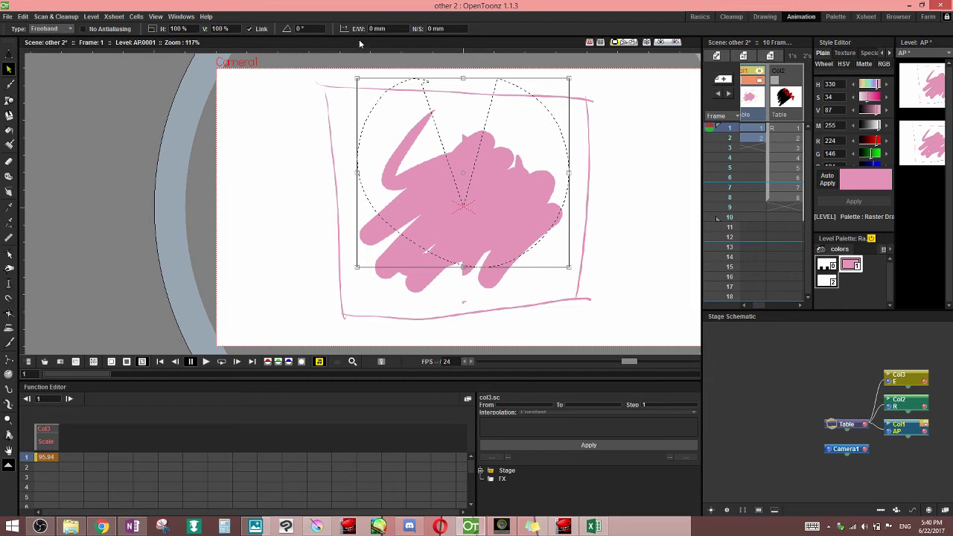
pyautogui.click(586, 158)
pyautogui.moveTo(562, 123)
pyautogui.mouseDown()
pyautogui.moveTo(366, 96)
pyautogui.moveTo(577, 145)
pyautogui.mouseUp()
pyautogui.moveTo(465, 162)
pyautogui.mouseDown()
pyautogui.moveTo(336, 166)
pyautogui.moveTo(408, 116)
pyautogui.moveTo(403, 183)
pyautogui.moveTo(607, 251)
pyautogui.moveTo(626, 317)
pyautogui.moveTo(432, 222)
pyautogui.moveTo(491, 212)
pyautogui.moveTo(209, 204)
pyautogui.moveTo(222, 195)
pyautogui.mouseUp()
pyautogui.click(393, 175)
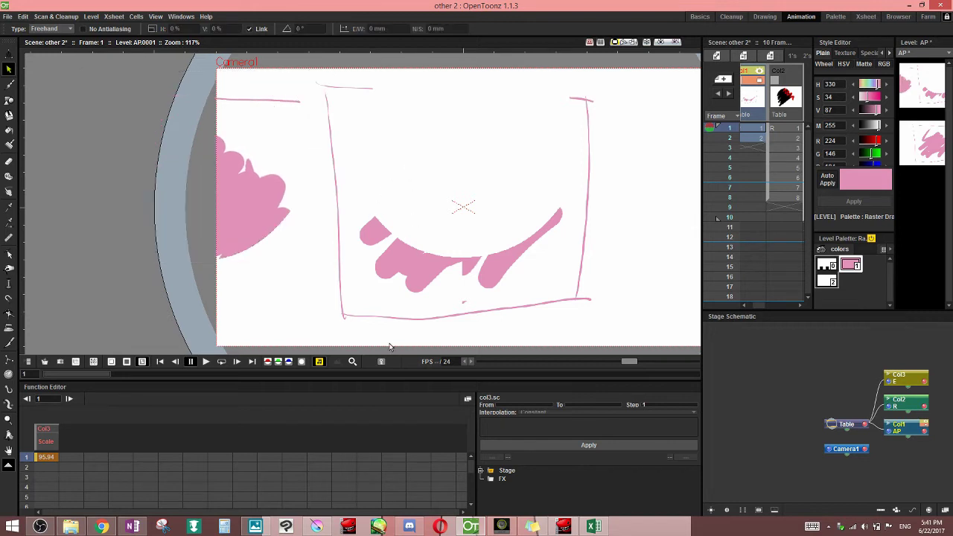
# Move the clipped scribble piece back into the sketched frame with a Freehand selection and undo both moves
pyautogui.moveTo(313, 140)
pyautogui.mouseDown()
pyautogui.moveTo(165, 297)
pyautogui.moveTo(326, 214)
pyautogui.mouseUp()
pyautogui.moveTo(240, 198); pyautogui.dragTo(396, 182)
pyautogui.click(502, 134)
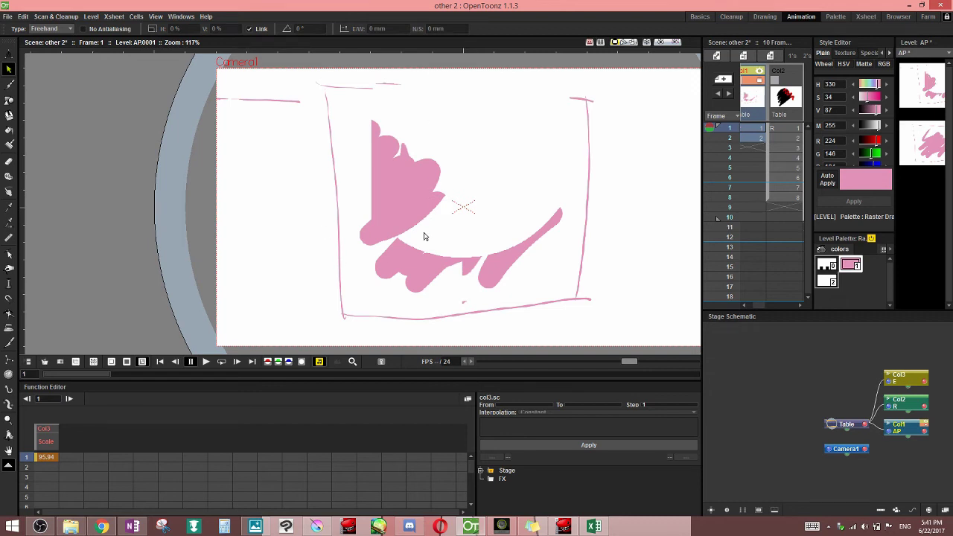
pyautogui.hotkey('ctrl', 'z')
pyautogui.hotkey('ctrl', 'z')
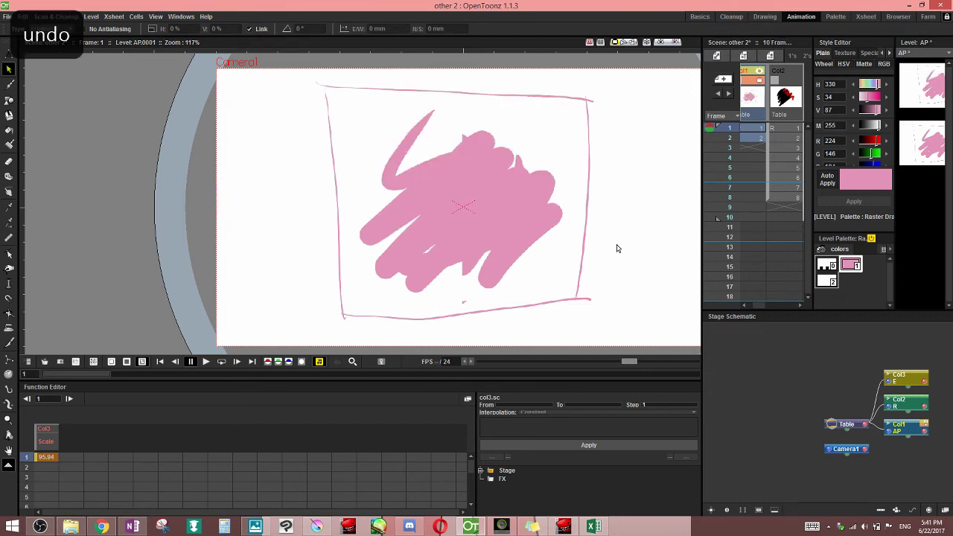
# View the Selection tool options for Col3's level E at frame 1 and return to Col1's AP level
pyautogui.moveTo(753, 304); pyautogui.dragTo(772, 304)
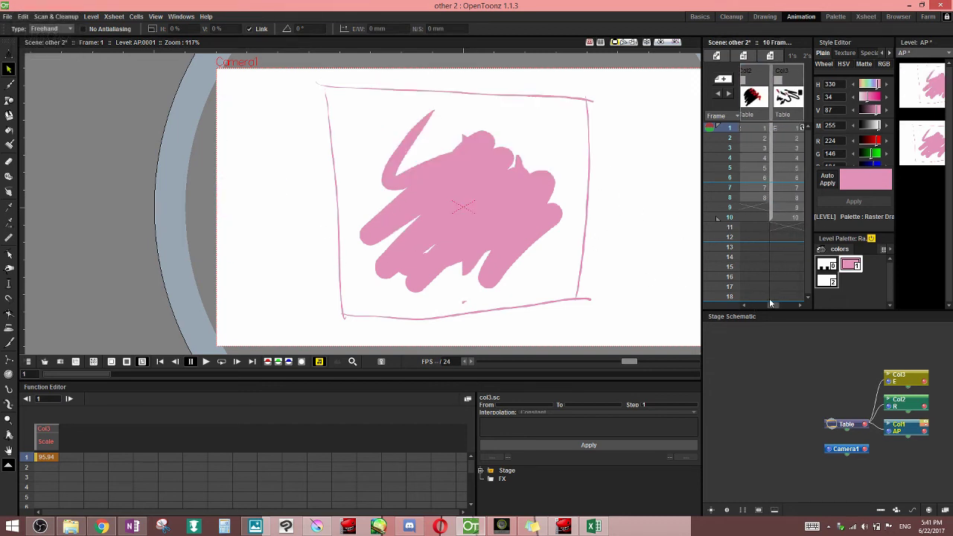
pyautogui.click(786, 133)
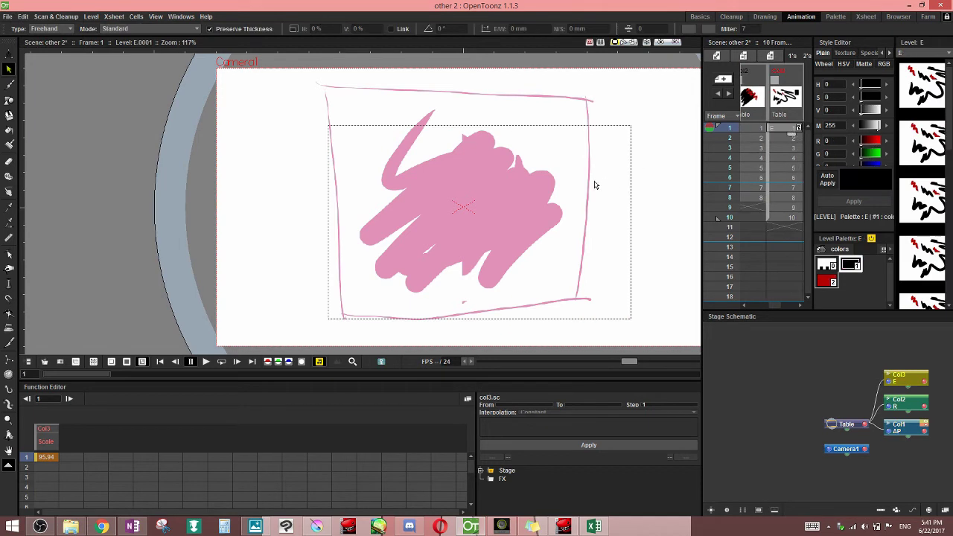
pyautogui.moveTo(775, 304); pyautogui.dragTo(752, 304)
pyautogui.click(761, 129)
# Set the selection type to Rectangular
pyautogui.scroll(-3, 624, 231)
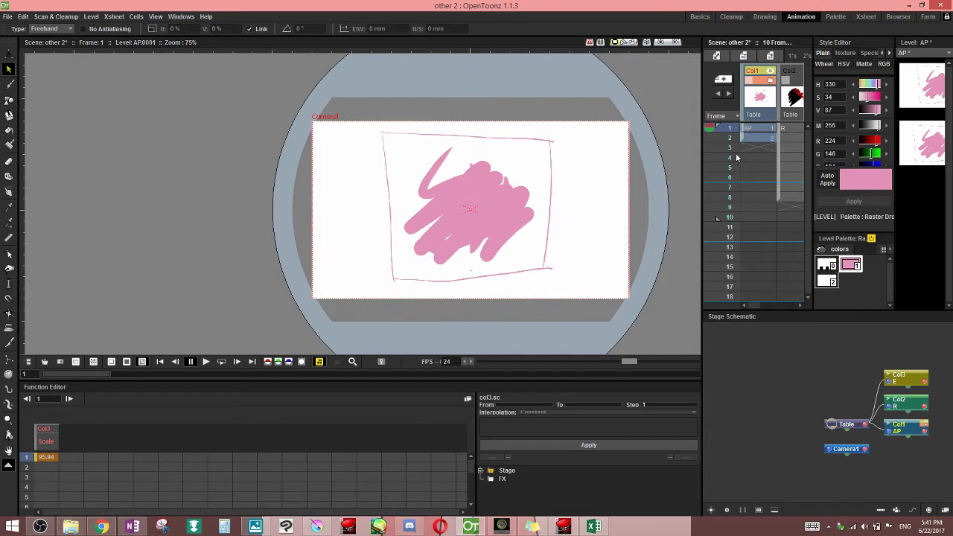
pyautogui.click(50, 28)
pyautogui.click(46, 37)
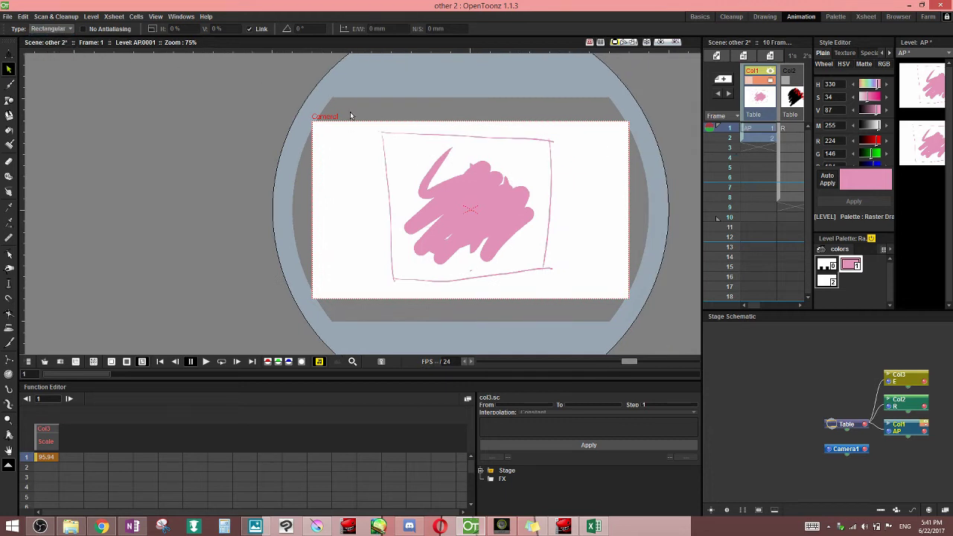
# Try distorting a Rectangular selection of the whole drawing into a tall, narrow shape by its individual corners
pyautogui.moveTo(352, 117)
pyautogui.mouseDown()
pyautogui.moveTo(574, 273)
pyautogui.moveTo(575, 294)
pyautogui.mouseUp()
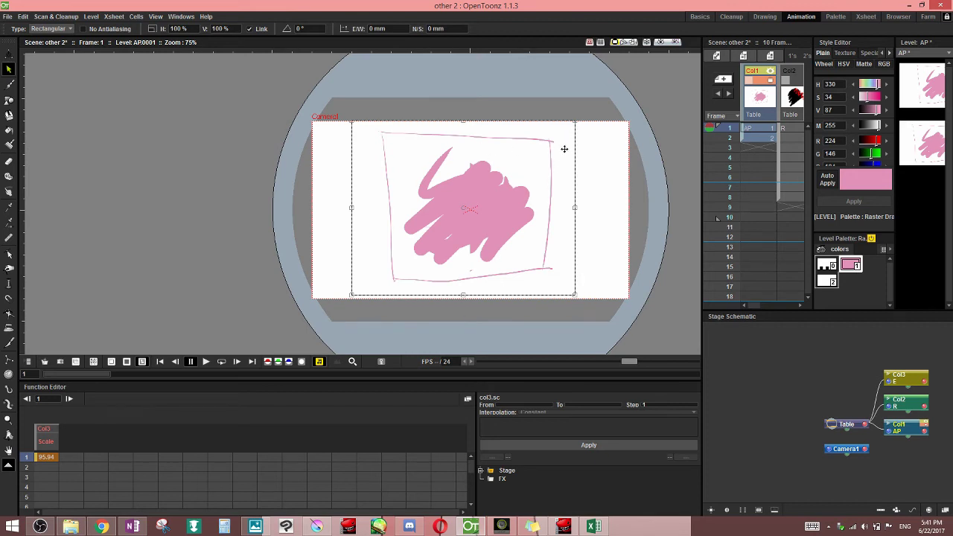
pyautogui.press('ctrl')
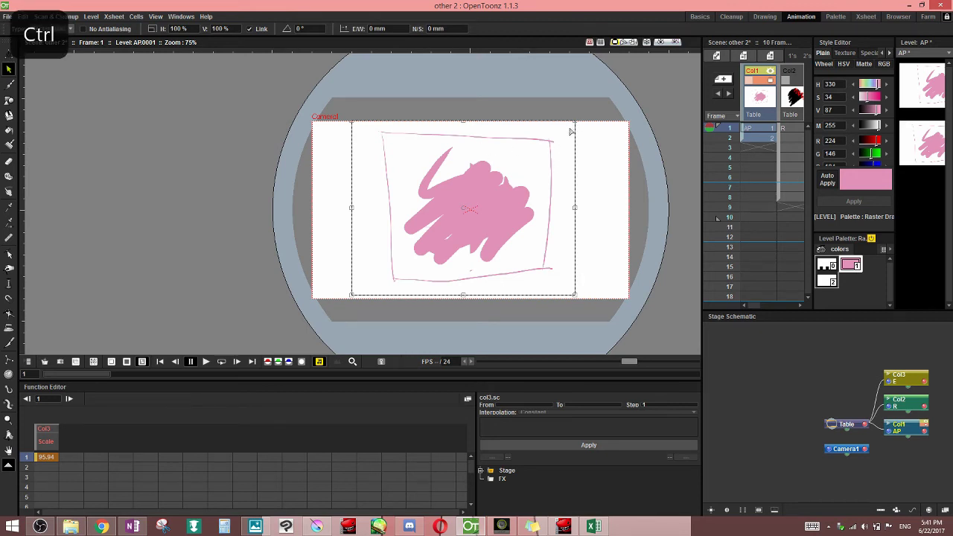
pyautogui.moveTo(568, 134); pyautogui.dragTo(495, 134)
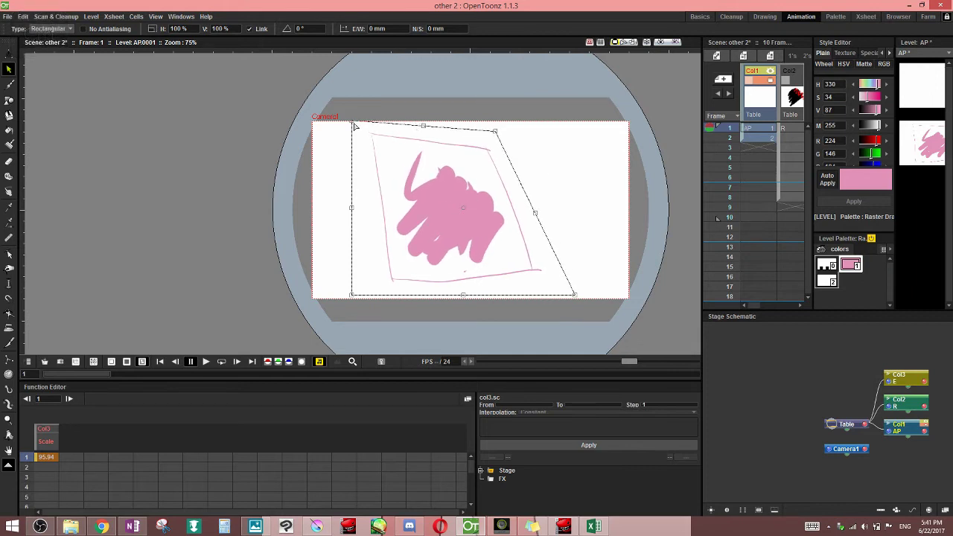
pyautogui.moveTo(358, 127)
pyautogui.mouseDown()
pyautogui.moveTo(455, 144)
pyautogui.moveTo(489, 121)
pyautogui.mouseUp()
pyautogui.moveTo(575, 295)
pyautogui.mouseDown()
pyautogui.moveTo(526, 272)
pyautogui.moveTo(514, 280)
pyautogui.mouseUp()
pyautogui.click(447, 300)
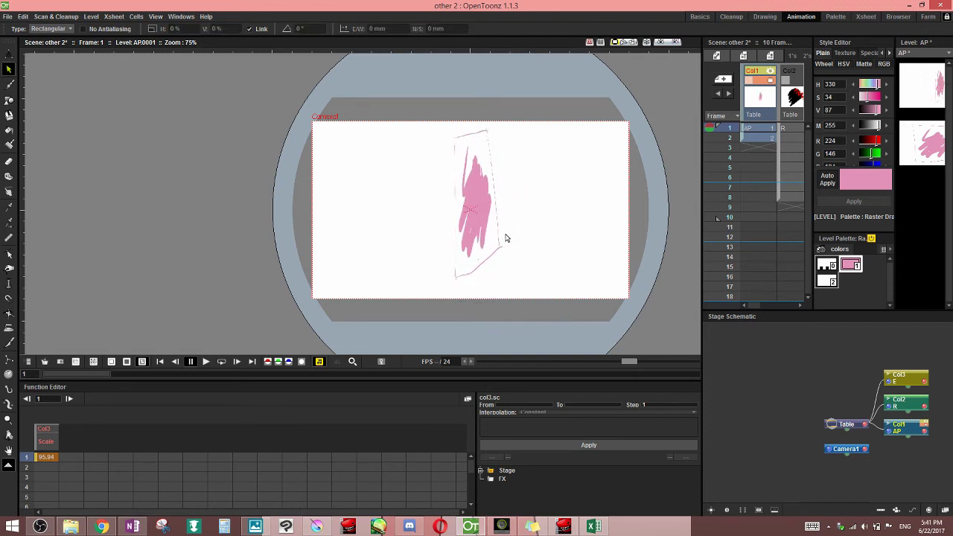
pyautogui.hotkey('ctrl', 'z')
# Reselect the whole drawing and distort it into a small, narrow quadrilateral by moving all four corners inward
pyautogui.moveTo(337, 110)
pyautogui.mouseDown()
pyautogui.moveTo(548, 224)
pyautogui.moveTo(593, 301)
pyautogui.mouseUp()
pyautogui.moveTo(588, 125); pyautogui.dragTo(481, 123)
pyautogui.moveTo(335, 125); pyautogui.dragTo(420, 140)
pyautogui.moveTo(337, 296)
pyautogui.mouseDown()
pyautogui.moveTo(400, 257)
pyautogui.moveTo(412, 224)
pyautogui.mouseUp()
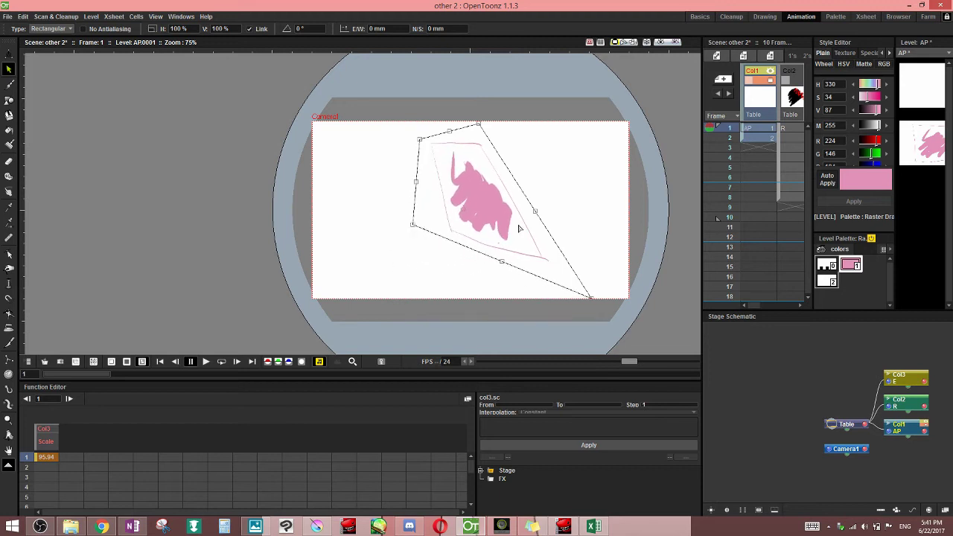
pyautogui.moveTo(592, 299)
pyautogui.mouseDown()
pyautogui.moveTo(532, 276)
pyautogui.moveTo(477, 277)
pyautogui.mouseUp()
pyautogui.moveTo(478, 125)
pyautogui.mouseDown()
pyautogui.moveTo(467, 123)
pyautogui.moveTo(480, 131)
pyautogui.moveTo(485, 119)
pyautogui.mouseUp()
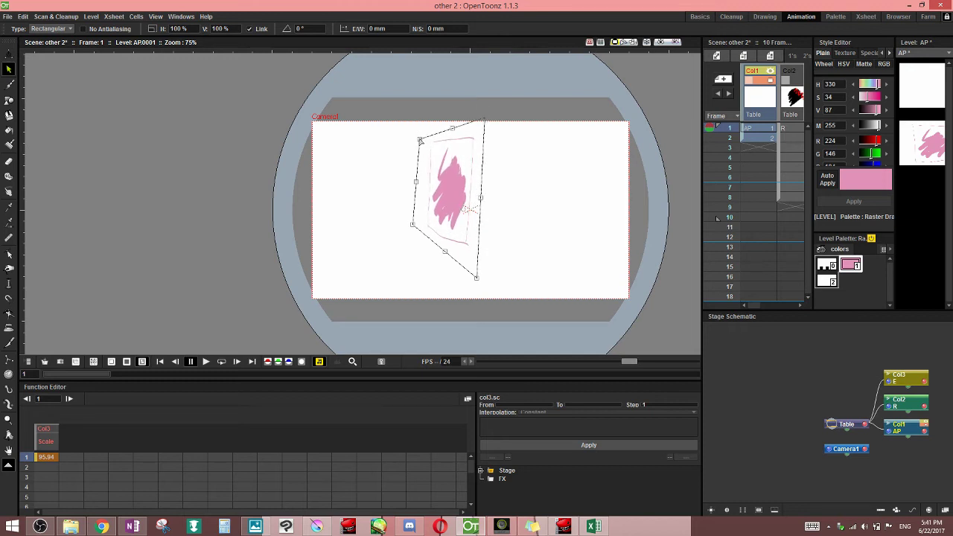
pyautogui.moveTo(421, 140); pyautogui.dragTo(426, 144)
pyautogui.moveTo(414, 227); pyautogui.dragTo(418, 220)
pyautogui.click(515, 169)
# Sketch box edges and a side face around the distorted drawing with the Brush tool
pyautogui.press('b')
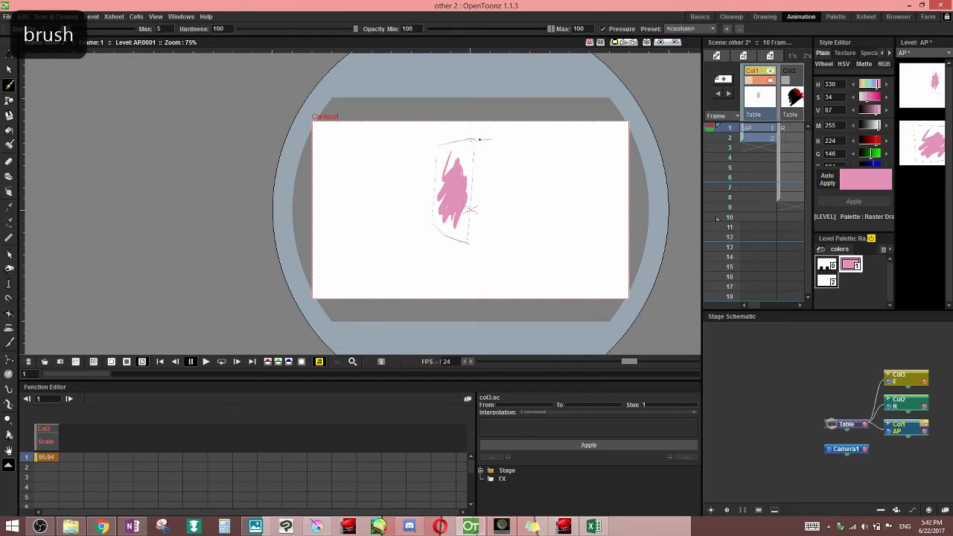
pyautogui.moveTo(464, 240)
pyautogui.mouseDown()
pyautogui.moveTo(486, 230)
pyautogui.moveTo(491, 172)
pyautogui.mouseUp()
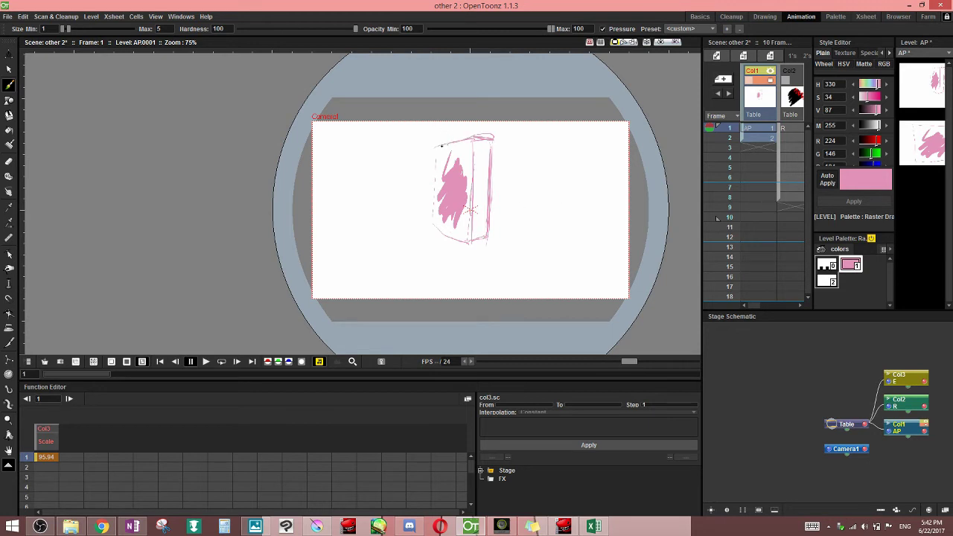
pyautogui.moveTo(444, 145); pyautogui.dragTo(436, 214)
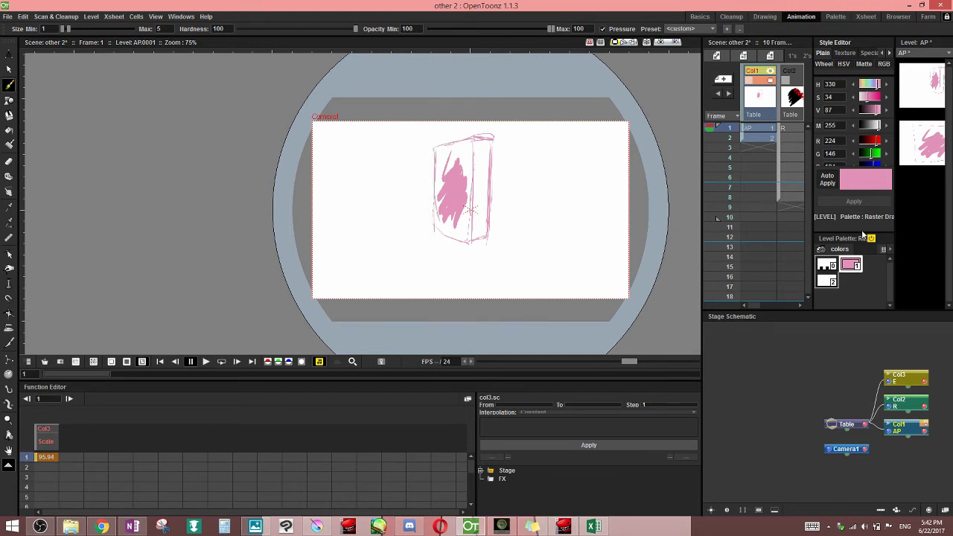
# Undo the box brush strokes and the corner distortions of the AP drawing
pyautogui.hotkey('ctrl', 'z')
pyautogui.hotkey('ctrl', 'z')
pyautogui.hotkey('ctrl', 'z')
pyautogui.hotkey('ctrl', 'z')
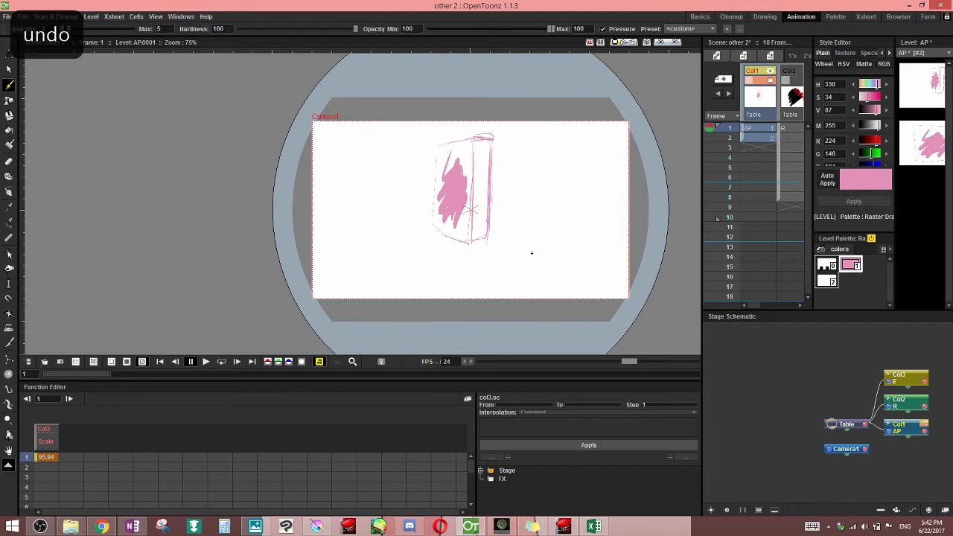
pyautogui.hotkey('ctrl', 'z')
pyautogui.hotkey('ctrl', 'z')
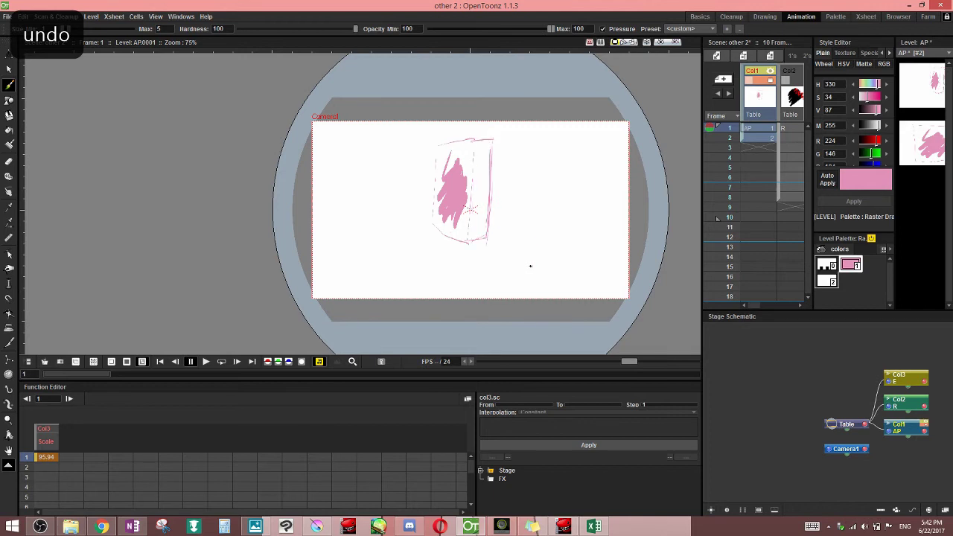
pyautogui.hotkey('ctrl', 'z')
pyautogui.hotkey('ctrl', 'z')
pyautogui.hotkey('ctrl', 'z')
pyautogui.hotkey('ctrl', 'z')
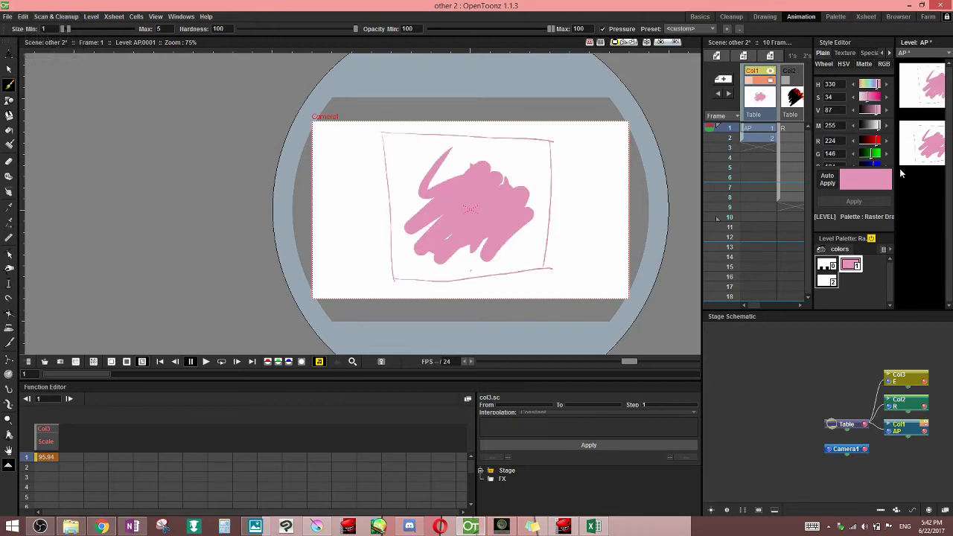
# Make Col2's level R current at frame 2 and activate the Selection tool
pyautogui.click(763, 138)
pyautogui.click(762, 131)
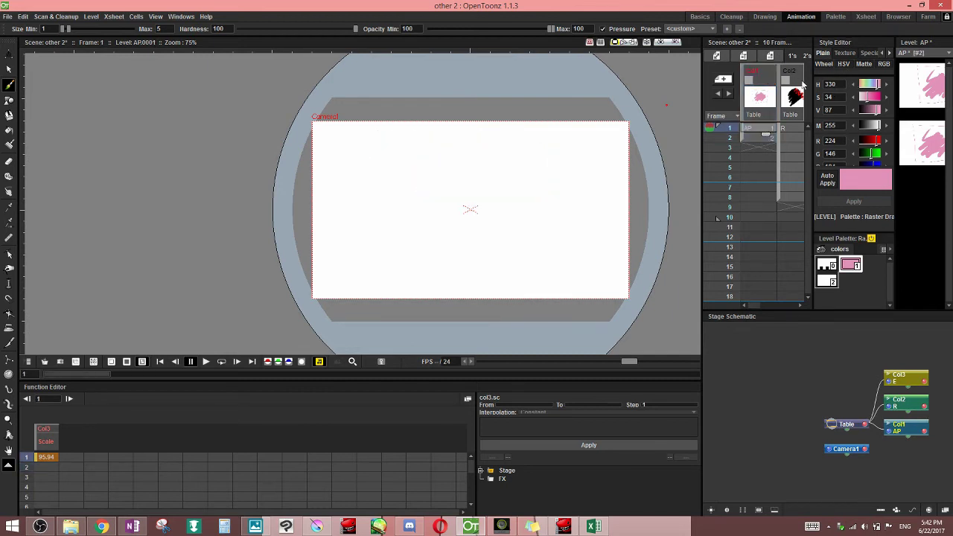
pyautogui.click(792, 85)
pyautogui.click(792, 130)
pyautogui.click(784, 159)
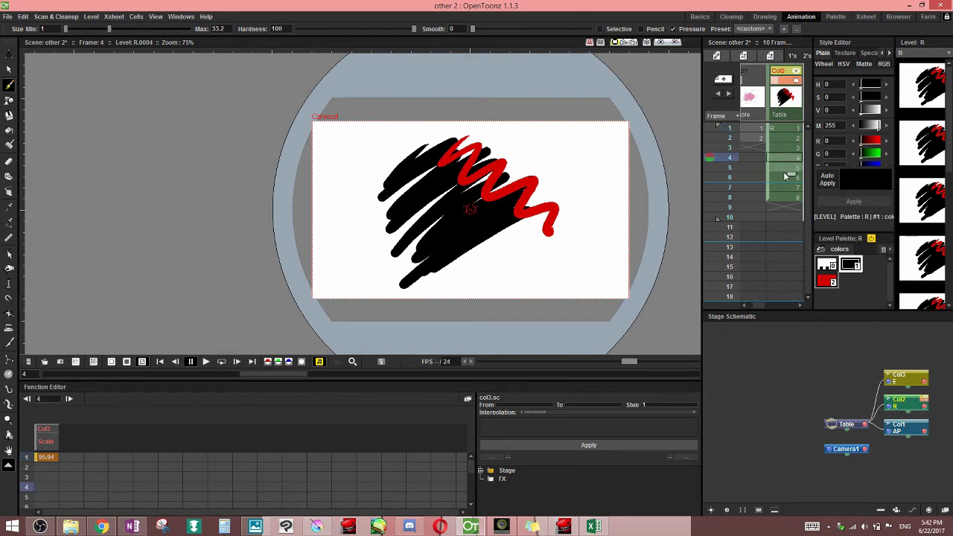
pyautogui.click(787, 139)
pyautogui.press('s')
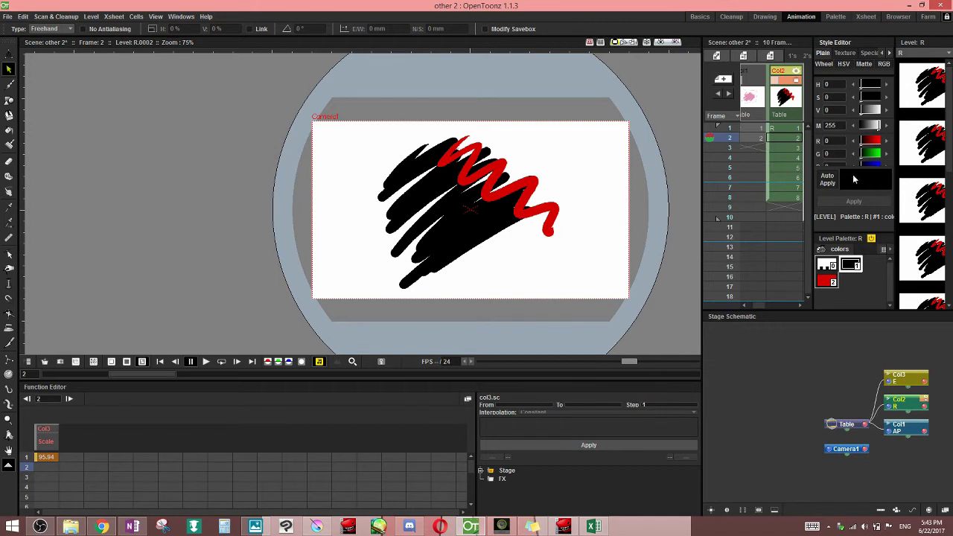
# Switch to Col3's level E at frame 1
pyautogui.moveTo(755, 307); pyautogui.dragTo(779, 306)
pyautogui.click(777, 79)
pyautogui.click(779, 72)
pyautogui.click(797, 86)
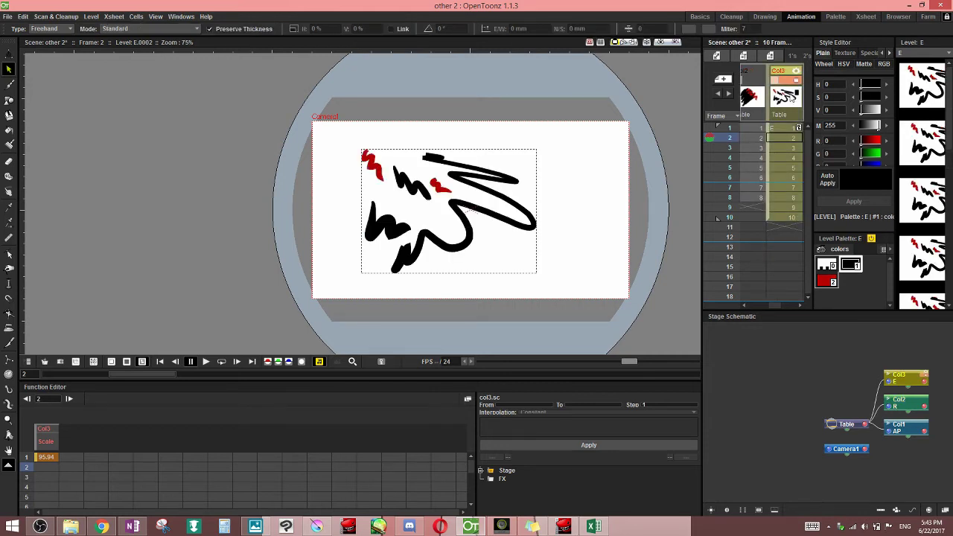
pyautogui.click(792, 127)
# In Standard mode, select the long curved black stroke and try moving it slightly
pyautogui.click(50, 28)
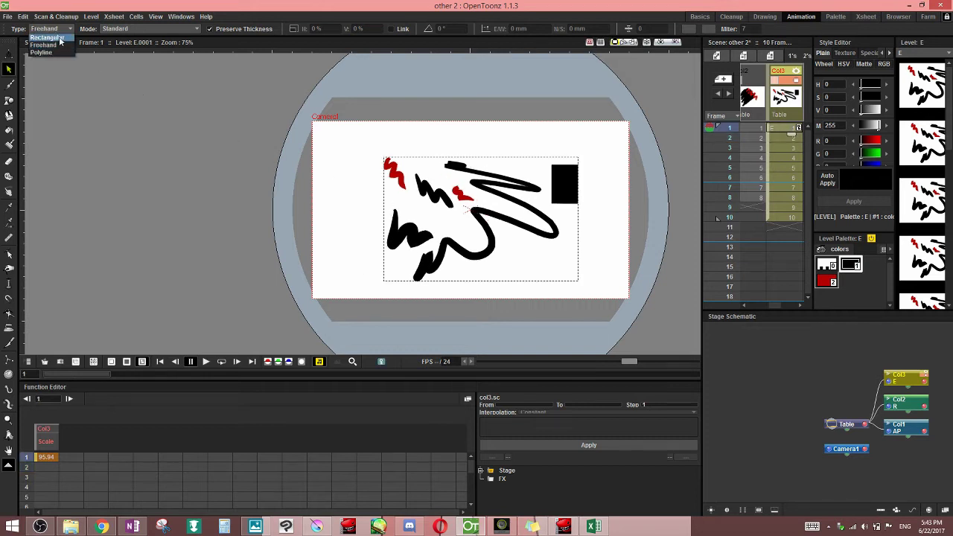
pyautogui.click(138, 29)
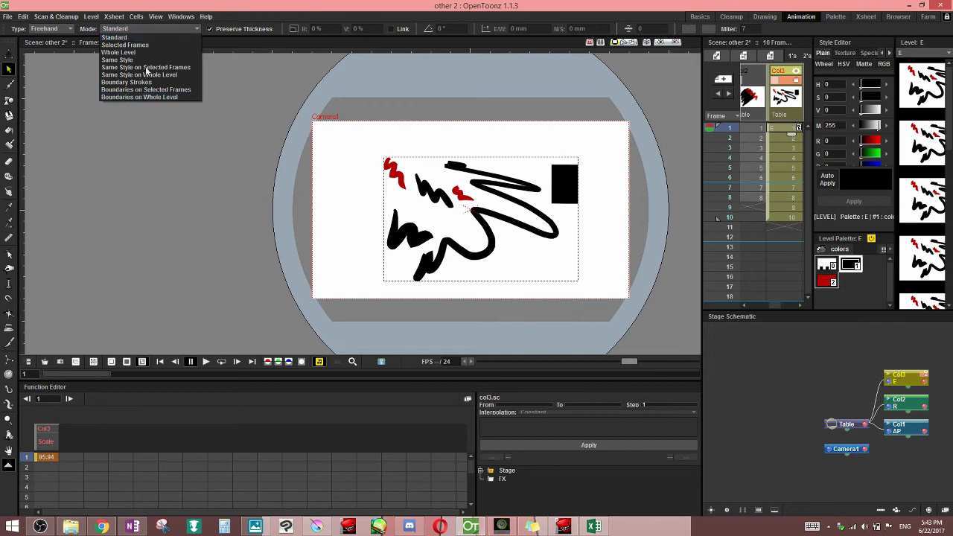
pyautogui.click(145, 37)
pyautogui.click(469, 205)
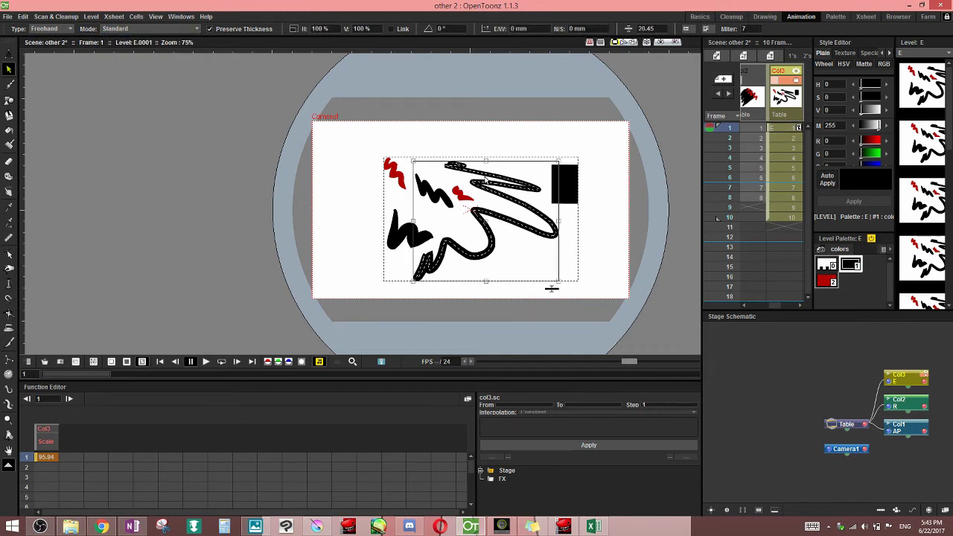
pyautogui.moveTo(506, 190)
pyautogui.mouseDown()
pyautogui.moveTo(512, 198)
pyautogui.moveTo(506, 184)
pyautogui.mouseUp()
pyautogui.hotkey('ctrl', 'z')
# Try adding neighbouring strokes to the selection and removing them, and deselect everything
pyautogui.press('shift')
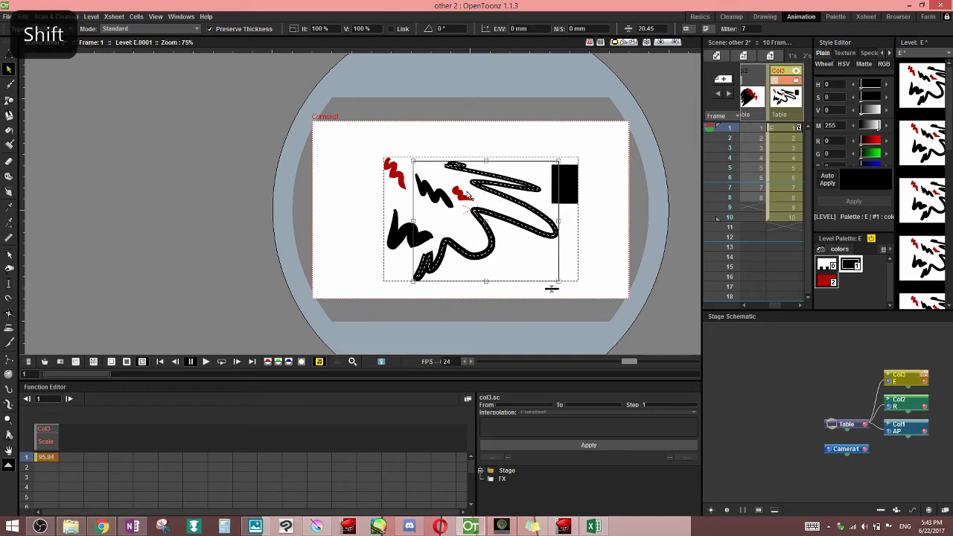
pyautogui.keyDown('shift'); pyautogui.click(463, 198); pyautogui.keyUp('shift')
pyautogui.keyDown('shift'); pyautogui.click(441, 204); pyautogui.keyUp('shift')
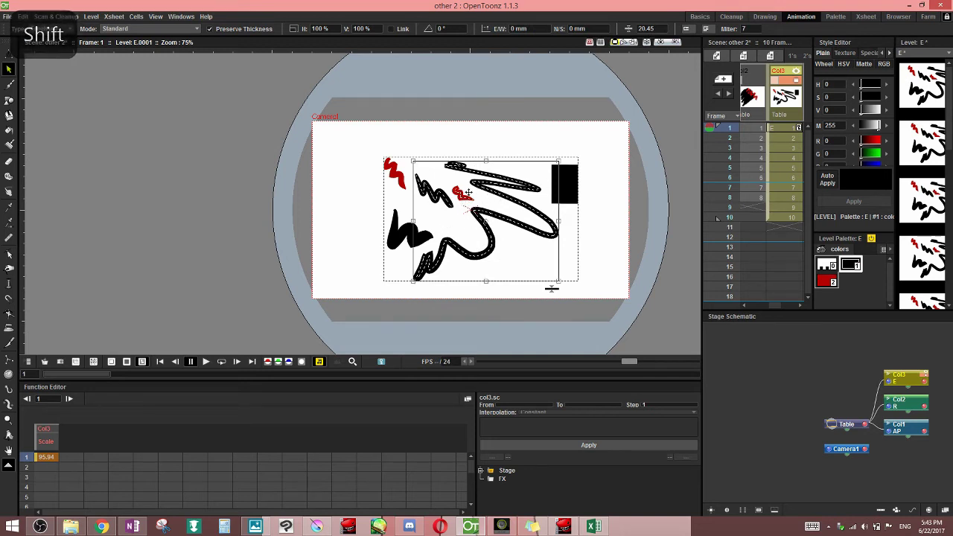
pyautogui.click(411, 231)
pyautogui.click(524, 183)
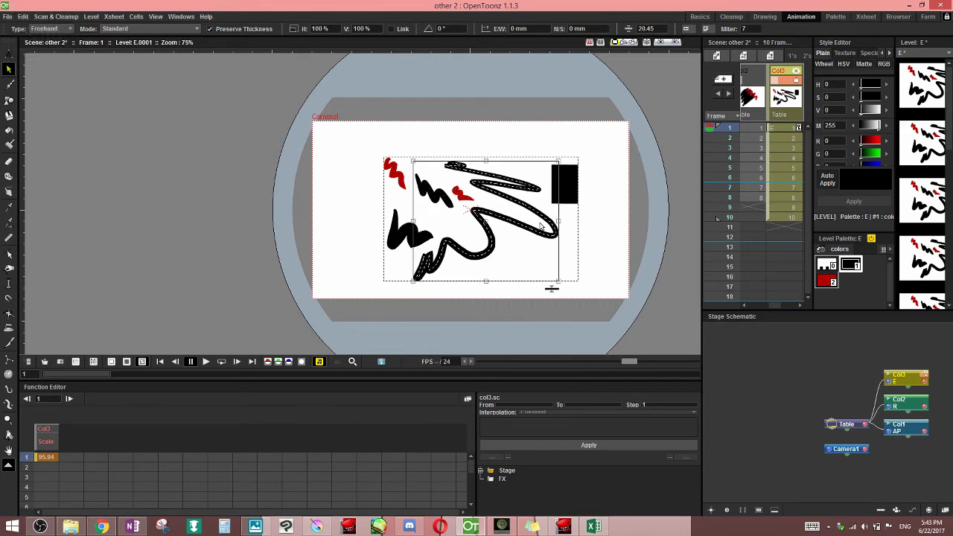
pyautogui.keyDown('shift'); pyautogui.click(532, 191); pyautogui.keyUp('shift')
pyautogui.keyDown('shift'); pyautogui.click(532, 185); pyautogui.keyUp('shift')
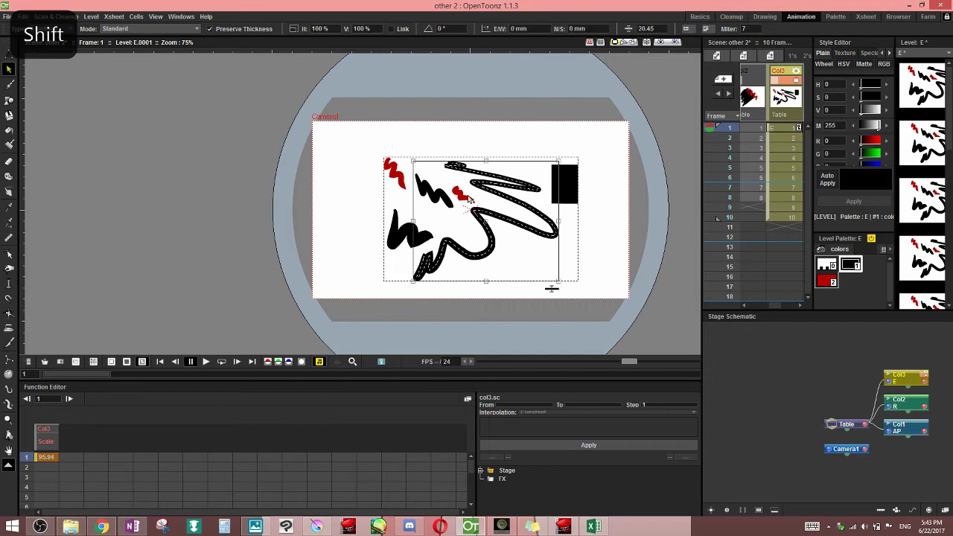
pyautogui.keyDown('shift'); pyautogui.click(520, 185); pyautogui.keyUp('shift')
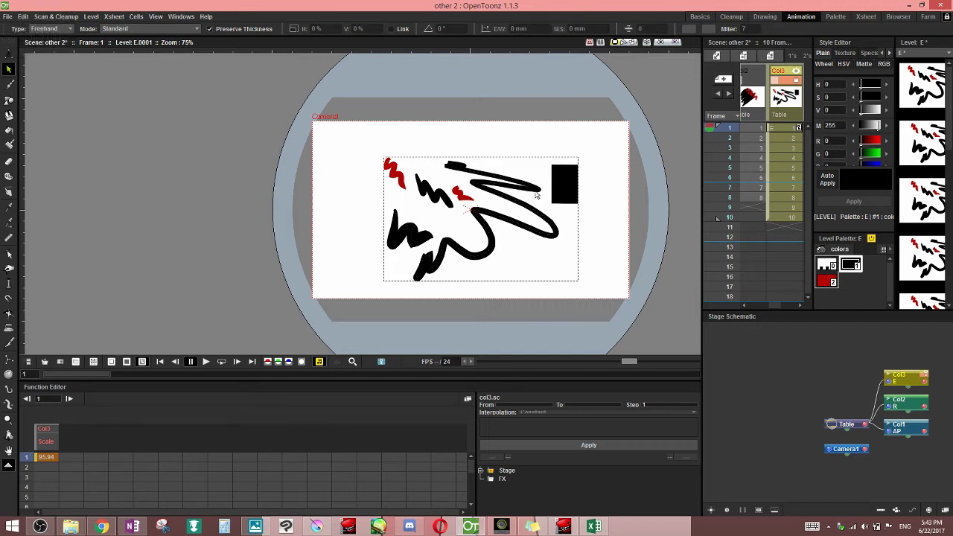
pyautogui.keyDown('shift'); pyautogui.click(530, 193); pyautogui.keyUp('shift')
pyautogui.click(618, 195)
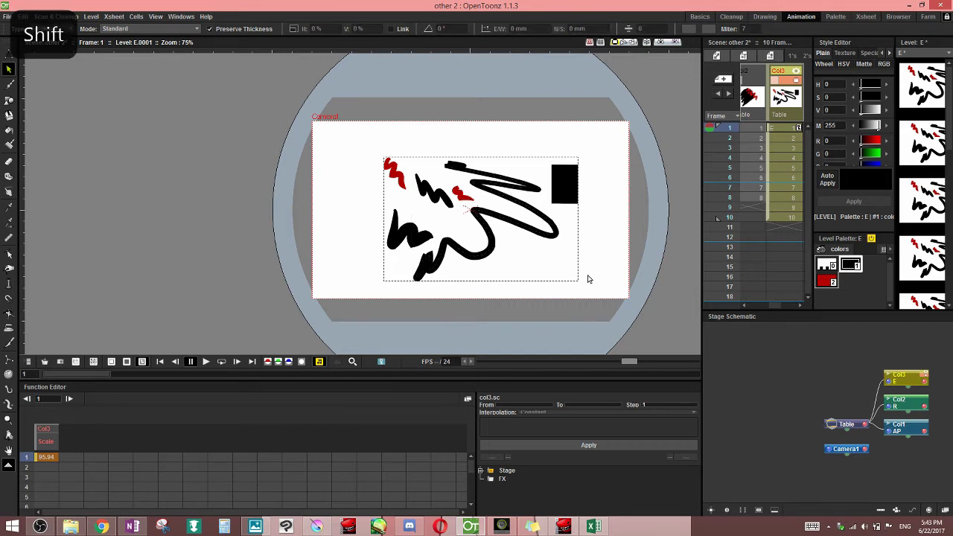
# Set the selection mode to Selected Frames and clear the selection on frame 1
pyautogui.click(169, 29)
pyautogui.click(169, 45)
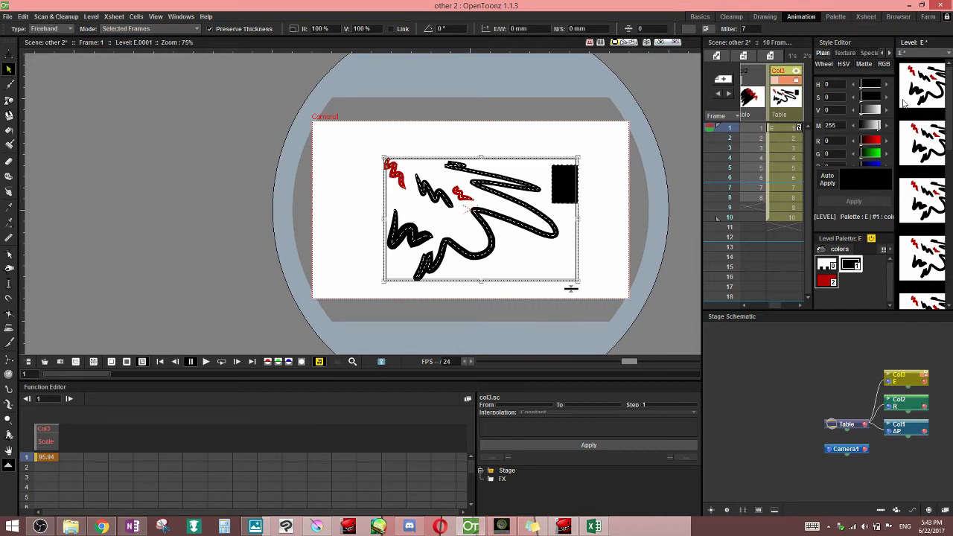
pyautogui.click(798, 132)
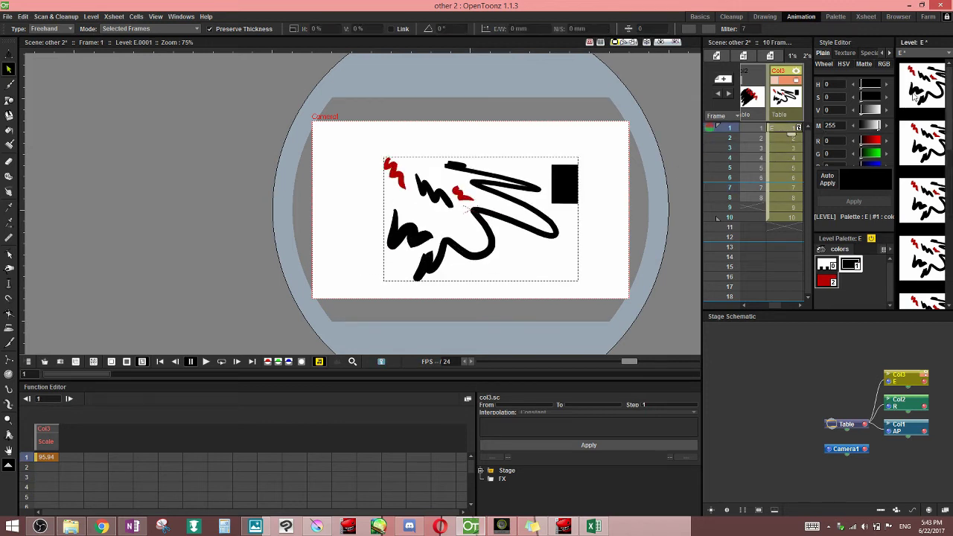
# Select the first several frames of level E and scale their drawings to 26.77% horizontally and 48.53% vertically
pyautogui.click(915, 92)
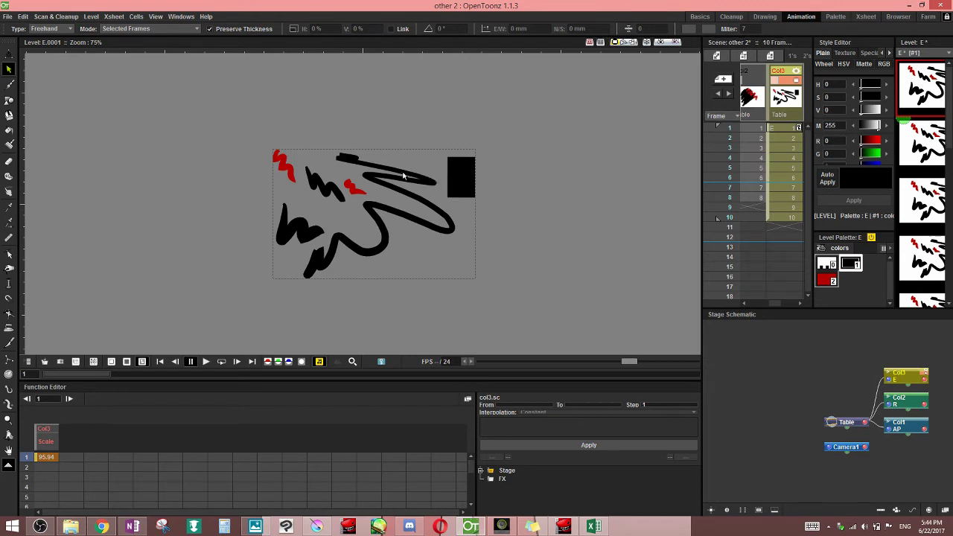
pyautogui.keyDown('shift'); pyautogui.click(922, 142); pyautogui.keyUp('shift')
pyautogui.keyDown('shift'); pyautogui.click(924, 201); pyautogui.keyUp('shift')
pyautogui.keyDown('shift'); pyautogui.click(921, 266); pyautogui.keyUp('shift')
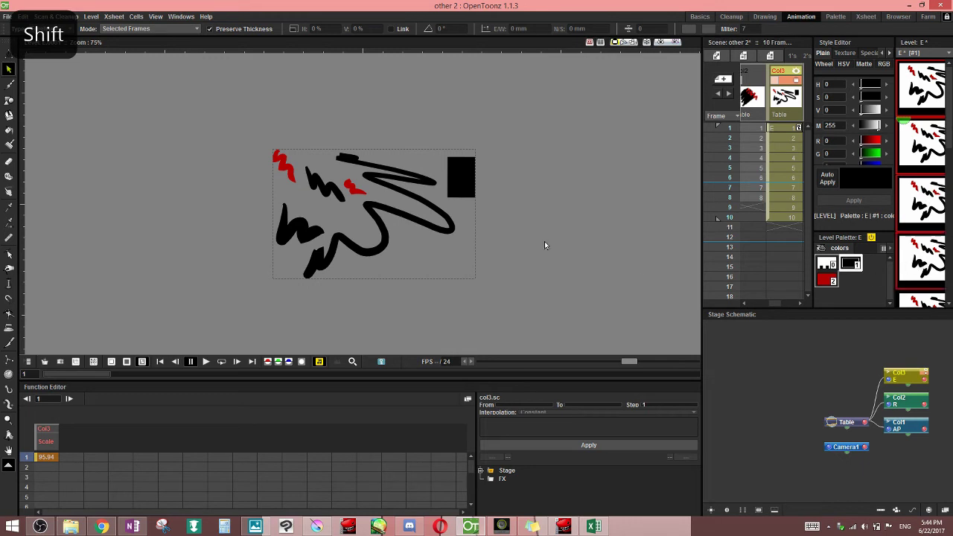
pyautogui.click(314, 178)
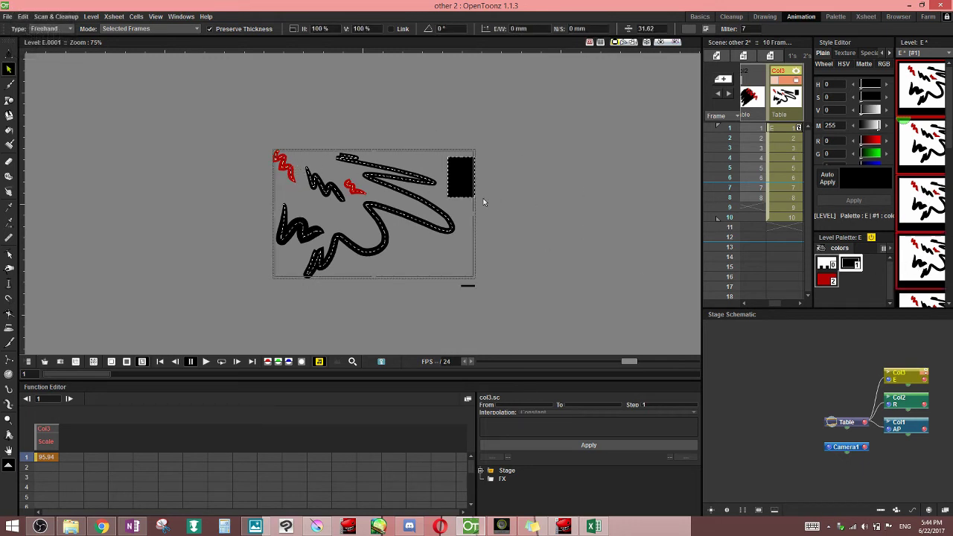
pyautogui.moveTo(471, 150)
pyautogui.mouseDown()
pyautogui.moveTo(458, 167)
pyautogui.moveTo(330, 188)
pyautogui.moveTo(326, 217)
pyautogui.mouseUp()
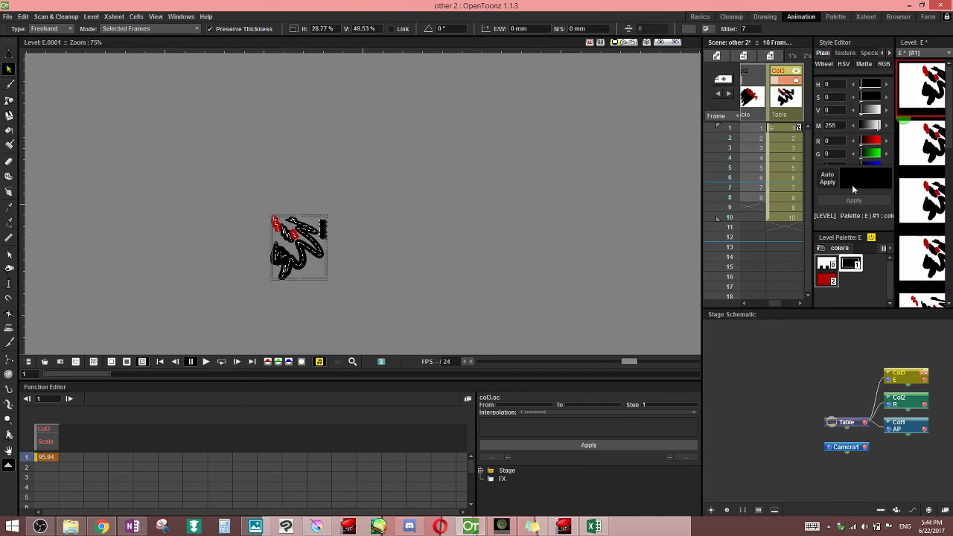
# Compare level E's drawings across Col3's frames to check which ones were scaled
pyautogui.click(782, 197)
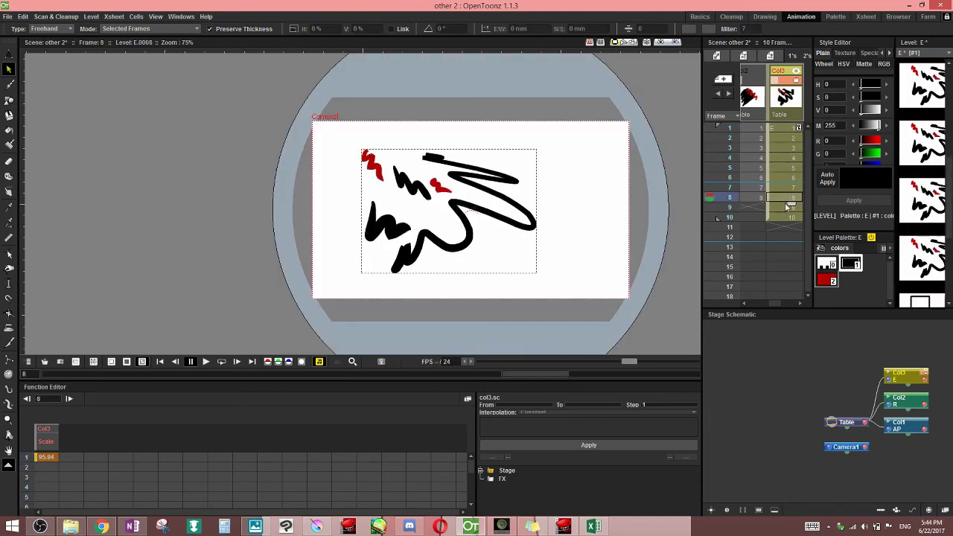
pyautogui.click(787, 146)
pyautogui.click(787, 138)
pyautogui.click(785, 116)
pyautogui.click(786, 129)
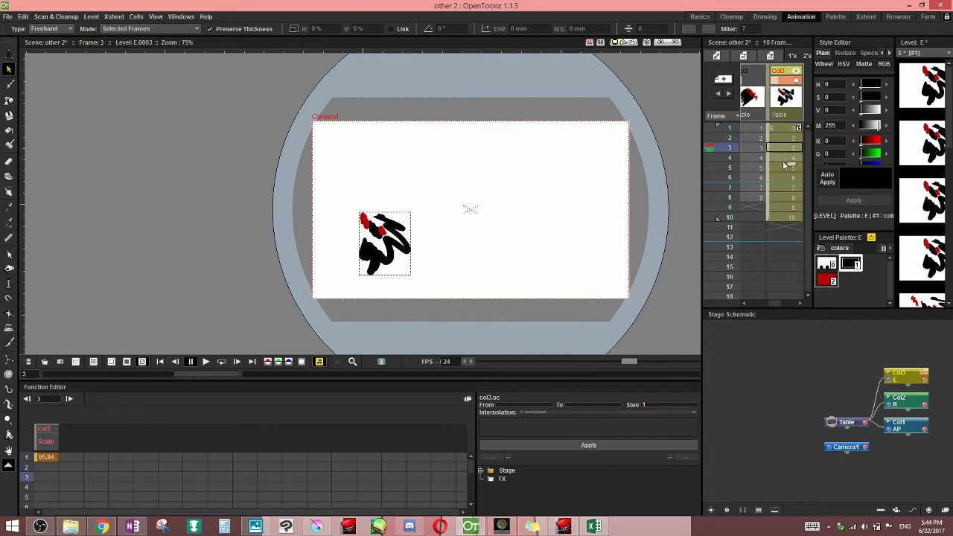
pyautogui.click(785, 139)
pyautogui.click(783, 169)
pyautogui.click(786, 179)
pyautogui.click(787, 191)
pyautogui.click(788, 168)
pyautogui.click(787, 130)
# Undo the scaling of the selected frames and reselect the first three drawings of level E
pyautogui.hotkey('ctrl', 'z')
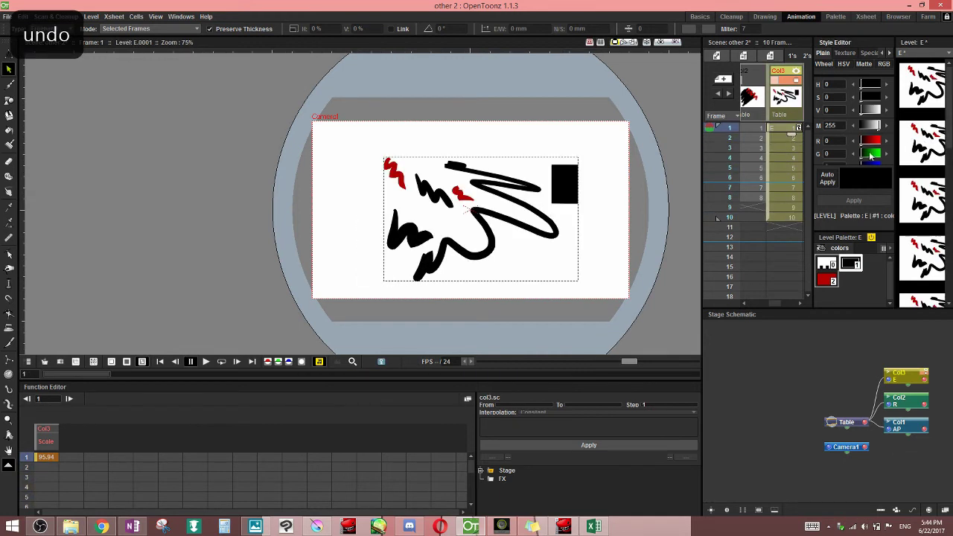
pyautogui.hotkey('ctrl', 'z')
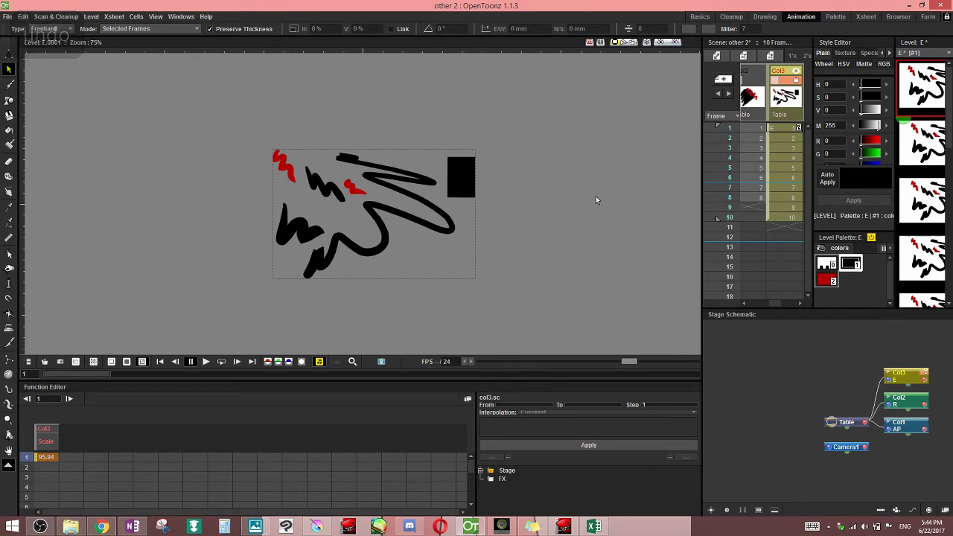
pyautogui.press('shift')
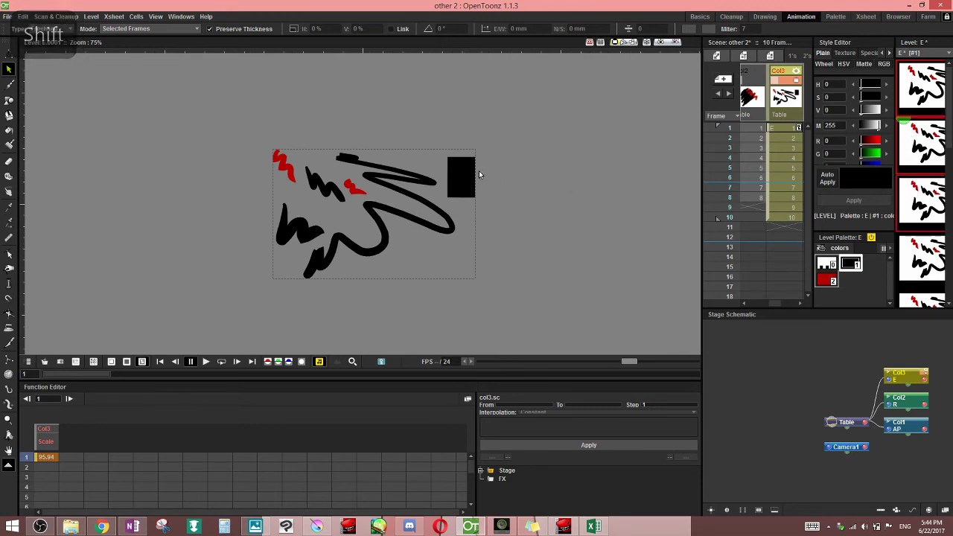
# Set the selection mode to Whole Level, squash level E's drawings vertically, and check other frames
pyautogui.click(185, 28)
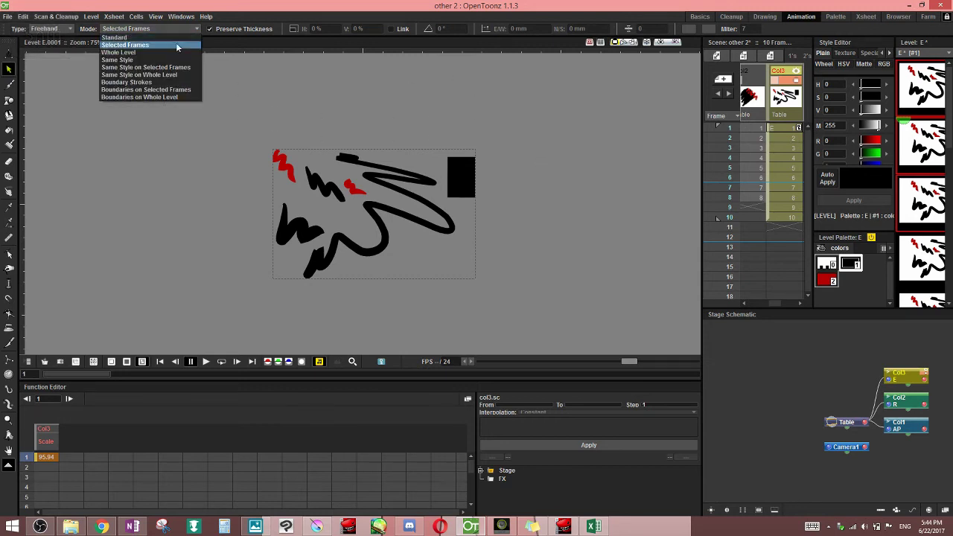
pyautogui.click(177, 47)
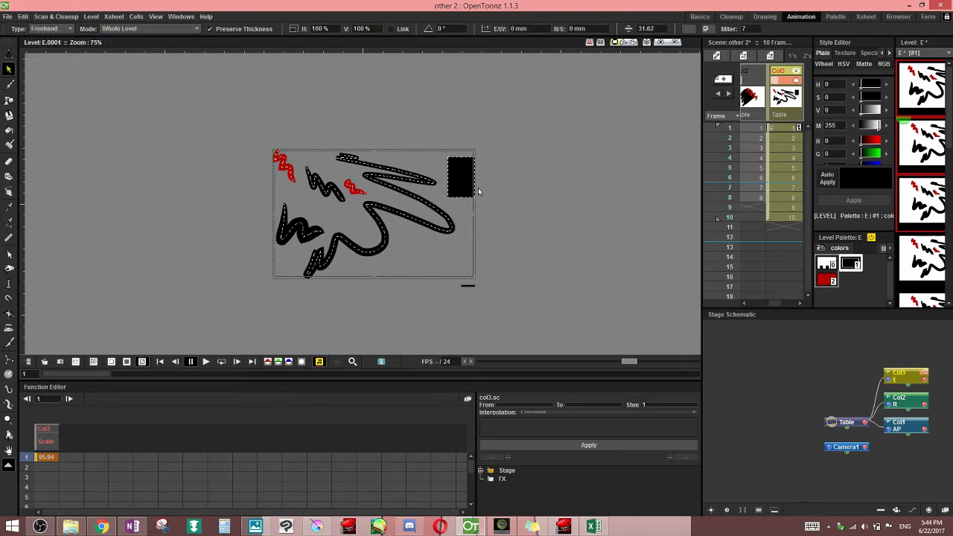
pyautogui.moveTo(475, 149)
pyautogui.mouseDown()
pyautogui.moveTo(464, 156)
pyautogui.moveTo(464, 194)
pyautogui.mouseUp()
pyautogui.click(784, 138)
pyautogui.click(781, 147)
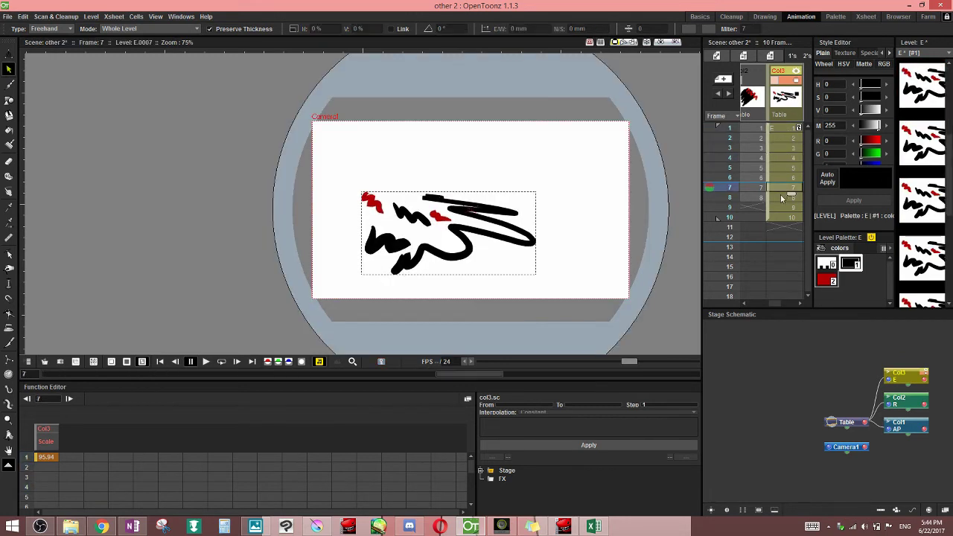
# Undo the whole-level scaling and set the selection mode to Same Style
pyautogui.hotkey('ctrl', 'z')
pyautogui.hotkey('ctrl', 'z')
pyautogui.hotkey('ctrl', 'z')
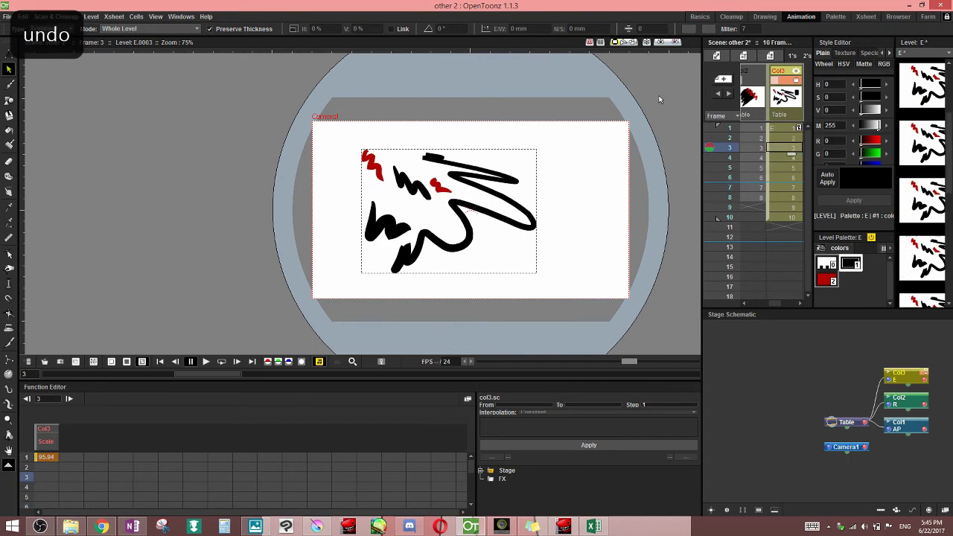
pyautogui.click(164, 31)
pyautogui.click(149, 43)
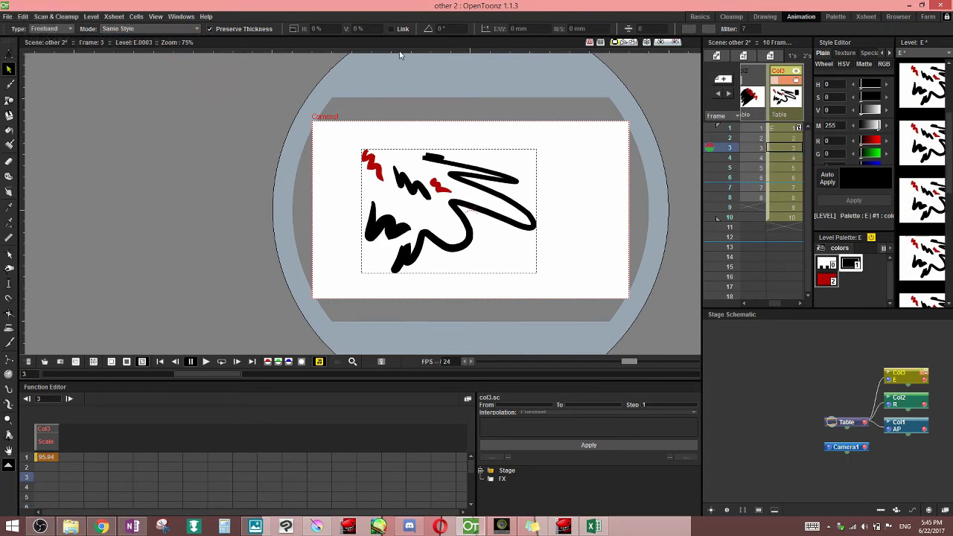
# Pick the red style and select a red stroke on frame 3, and pick the black style to select a black stroke
pyautogui.click(826, 281)
pyautogui.click(440, 192)
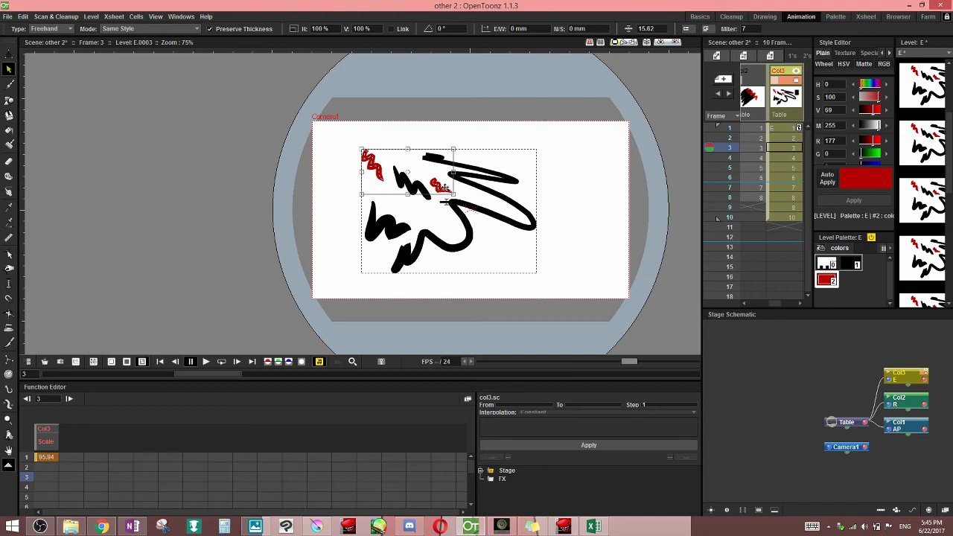
pyautogui.click(850, 263)
pyautogui.click(486, 190)
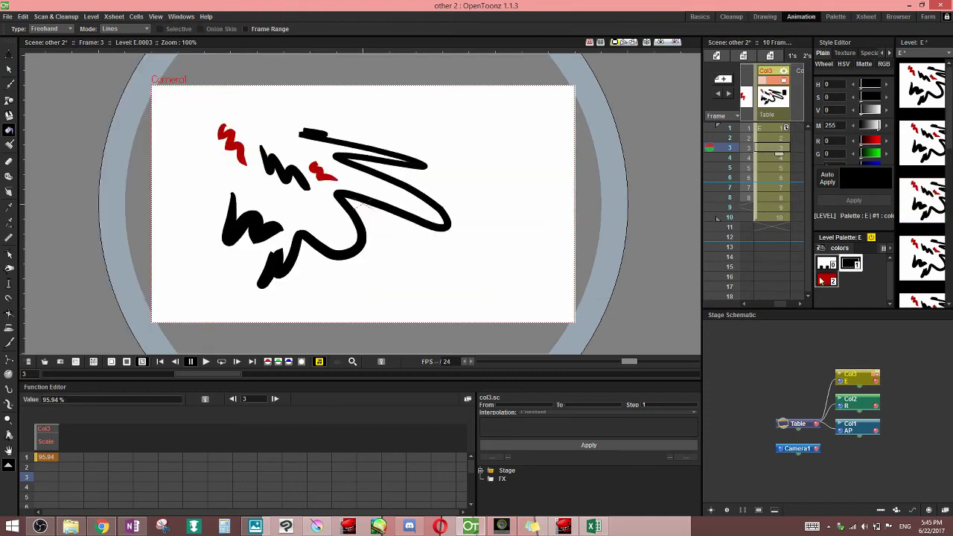
# Recolor the long black stroke on frame 3 with red style #2, using the Fill tool with Normal type and Lines mode
pyautogui.click(827, 280)
pyautogui.click(419, 162)
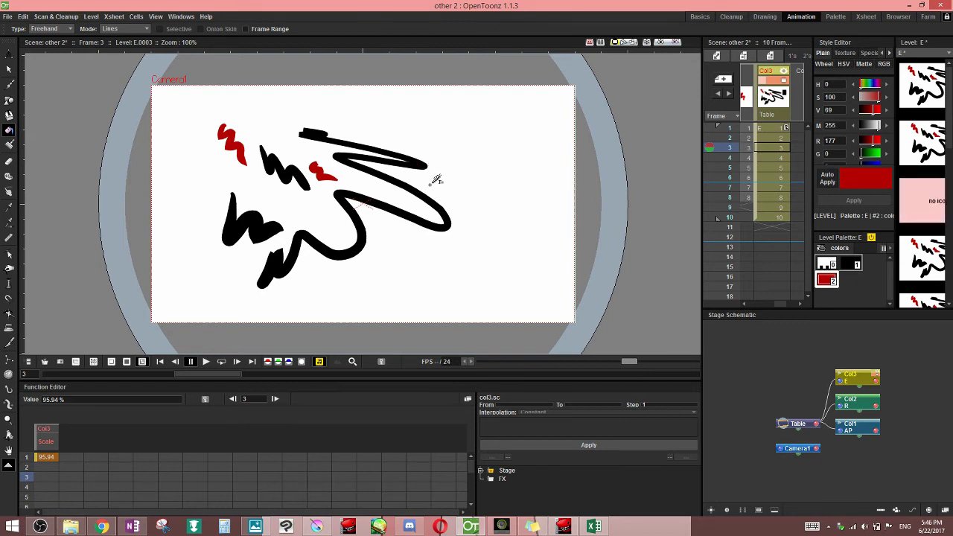
pyautogui.click(127, 28)
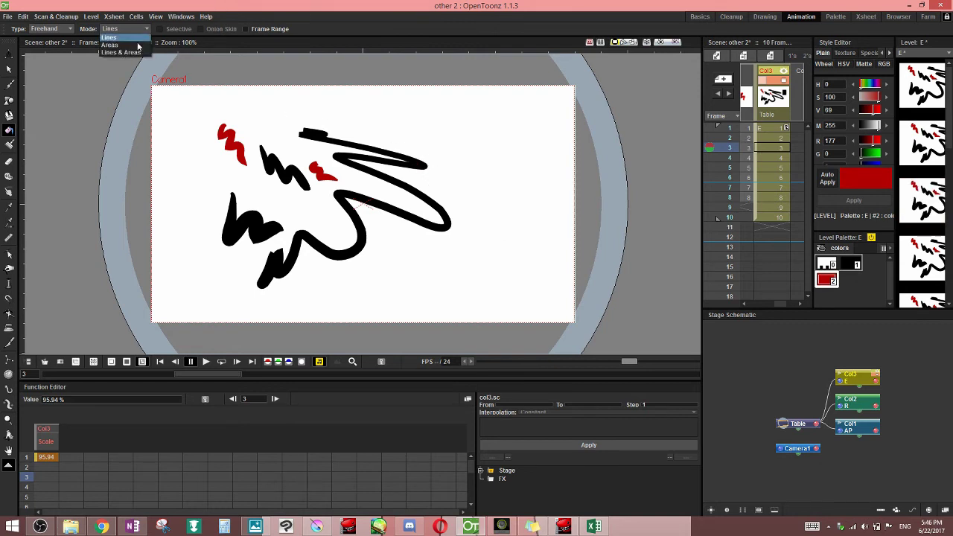
pyautogui.click(69, 28)
pyautogui.click(41, 38)
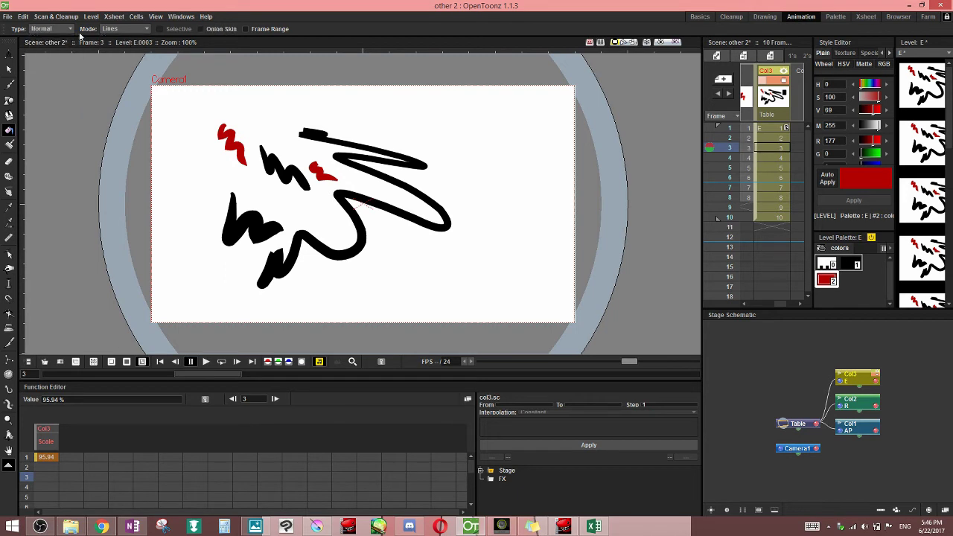
pyautogui.click(396, 150)
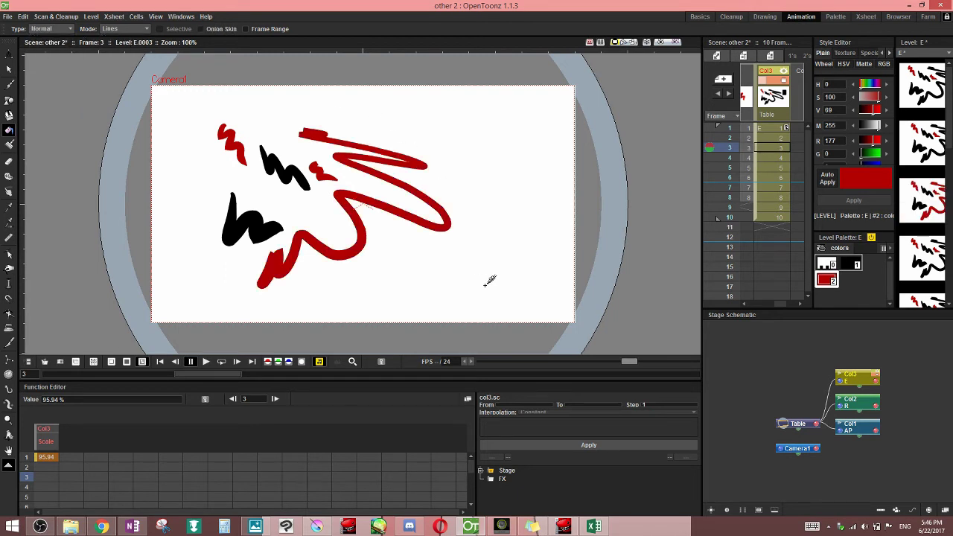
# Set the Selection tool's mode to Same Style and select frame 3's red strokes, followed by its black strokes
pyautogui.click(9, 69)
pyautogui.click(409, 162)
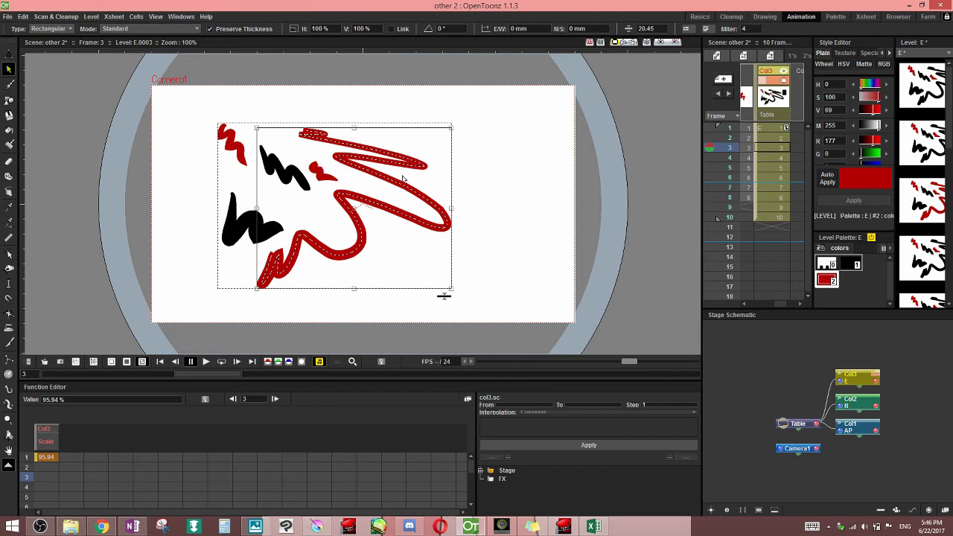
pyautogui.click(149, 28)
pyautogui.click(126, 61)
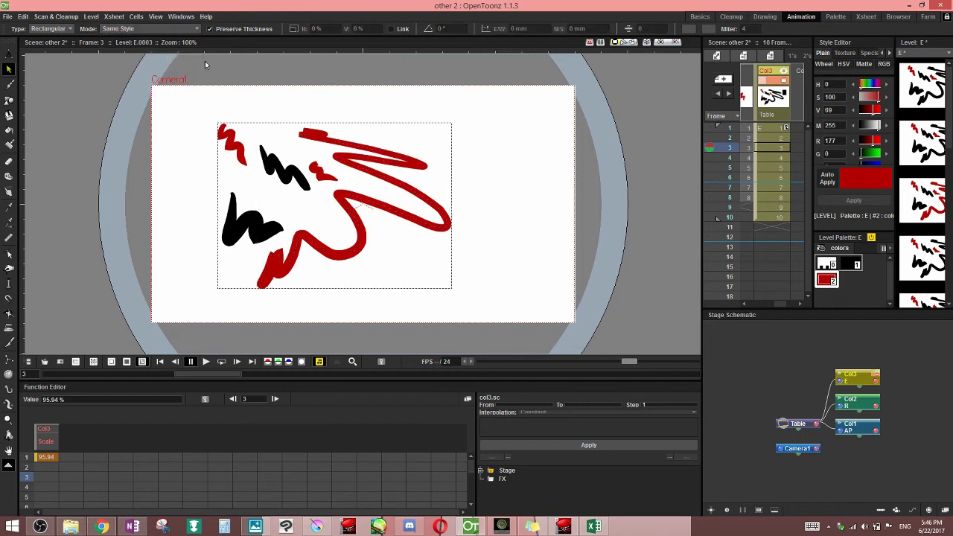
pyautogui.click(417, 169)
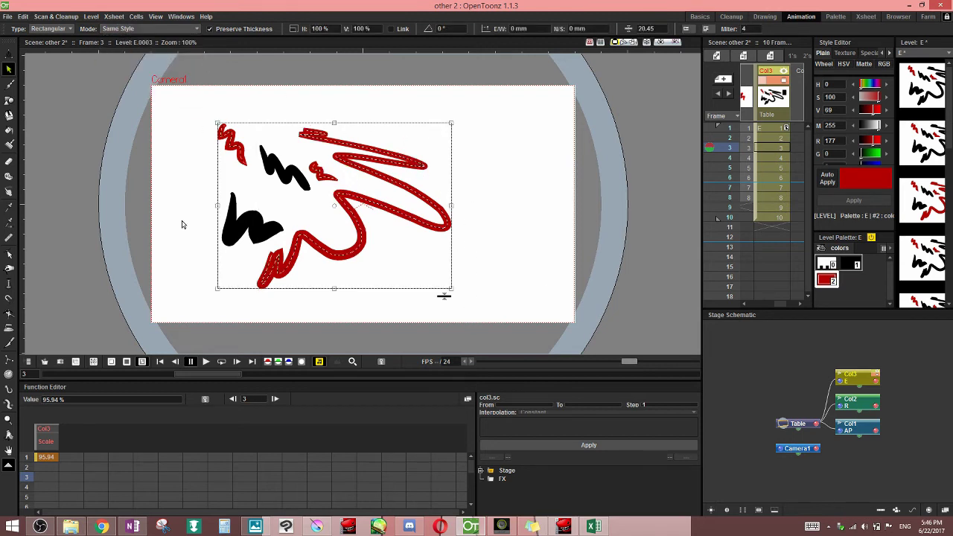
pyautogui.click(298, 186)
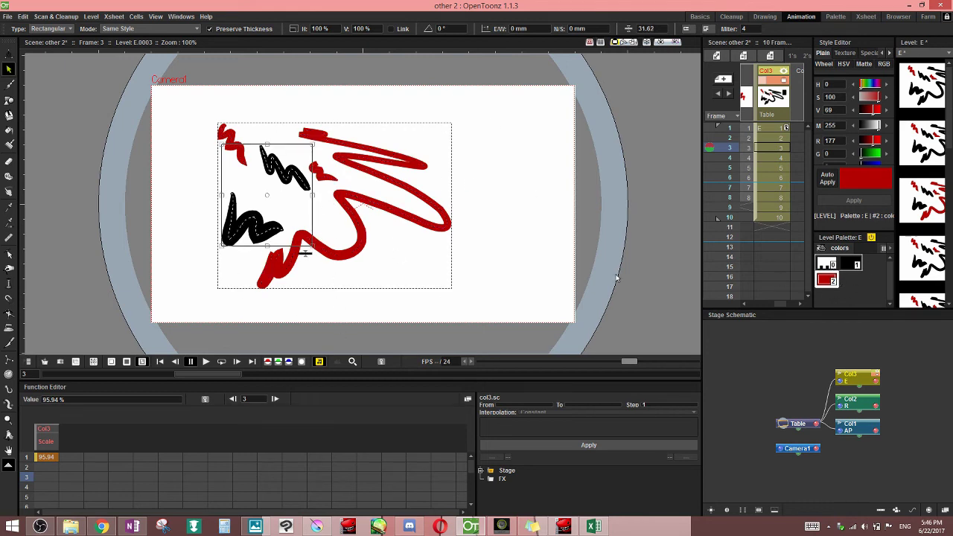
# Reselect the red strokes on frame 3, move and rotate them together, and compare the drawing with frame 4
pyautogui.click(419, 168)
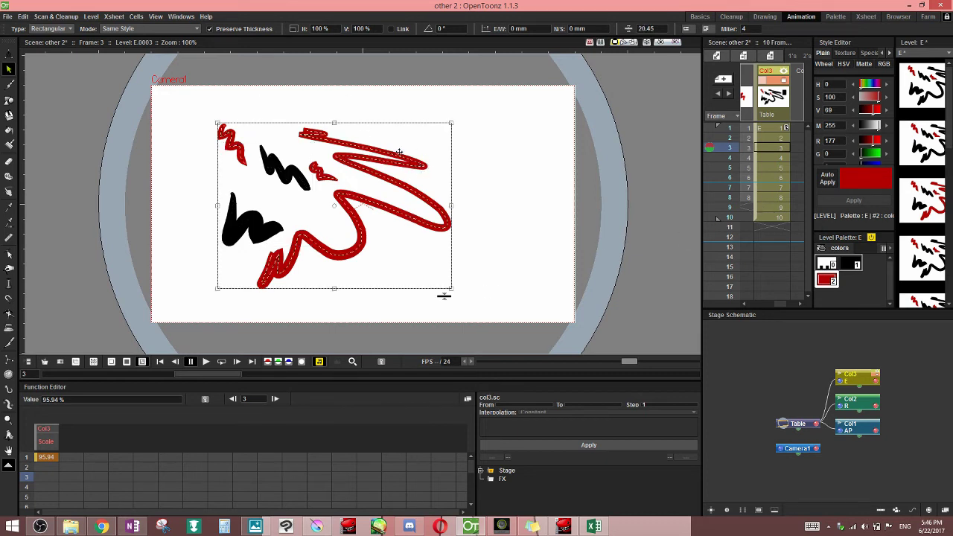
pyautogui.moveTo(396, 153); pyautogui.dragTo(453, 115)
pyautogui.moveTo(513, 82); pyautogui.dragTo(529, 151)
pyautogui.click(575, 263)
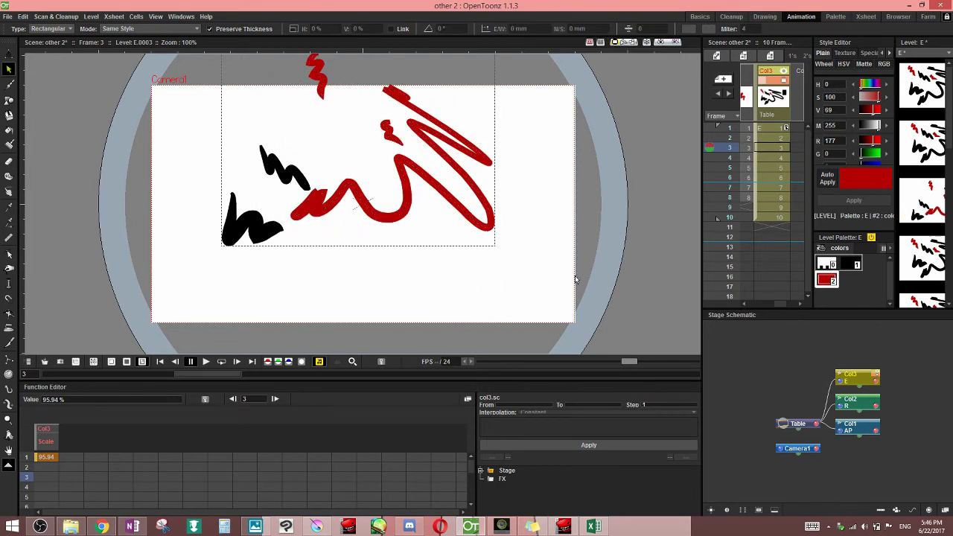
pyautogui.click(775, 158)
pyautogui.click(775, 150)
# Undo the move and rotation of the red strokes and set the selection mode to Same Style on Selected Frames
pyautogui.hotkey('ctrl', 'z')
pyautogui.hotkey('ctrl', 'z')
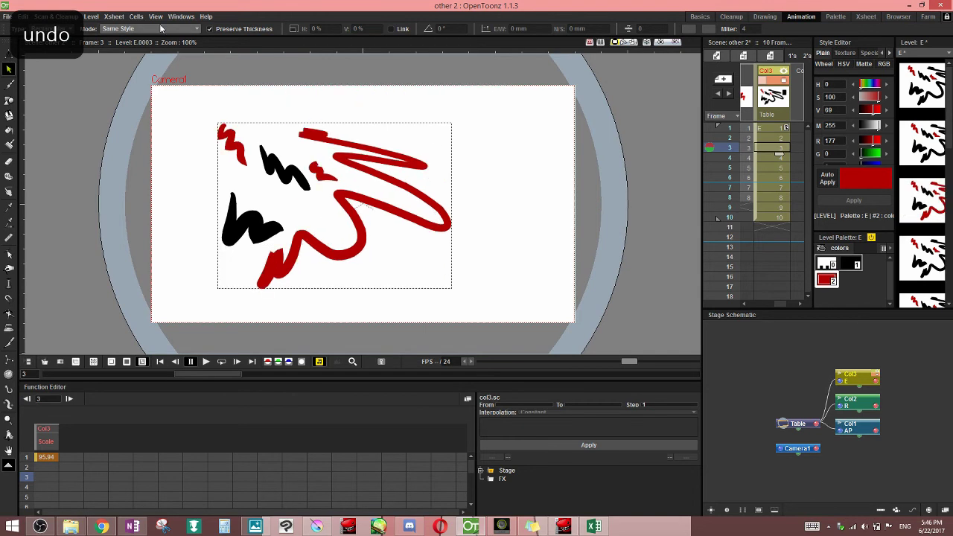
pyautogui.click(163, 28)
pyautogui.click(157, 67)
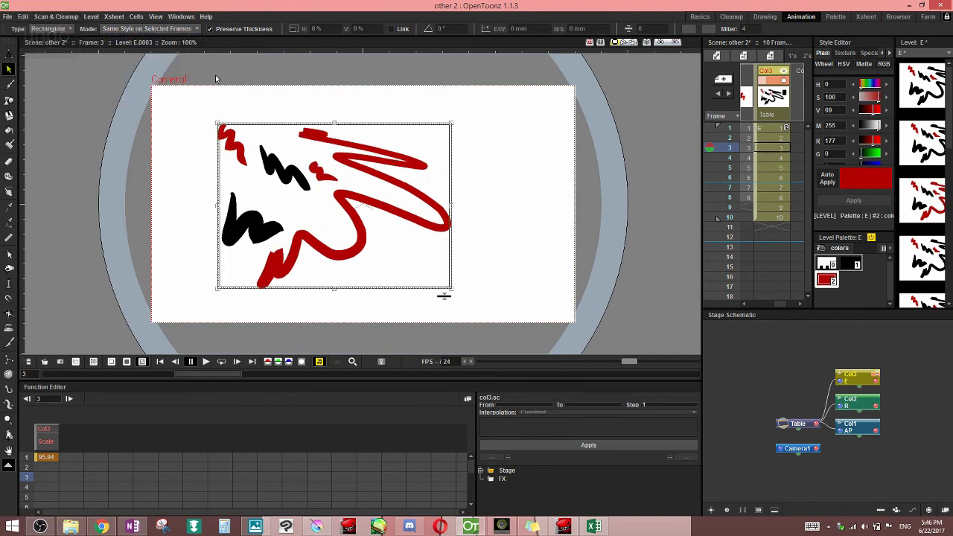
# Select level E's first drawings in the level strip and move their red strokes about 190 mm left and 32 mm up
pyautogui.click(916, 89)
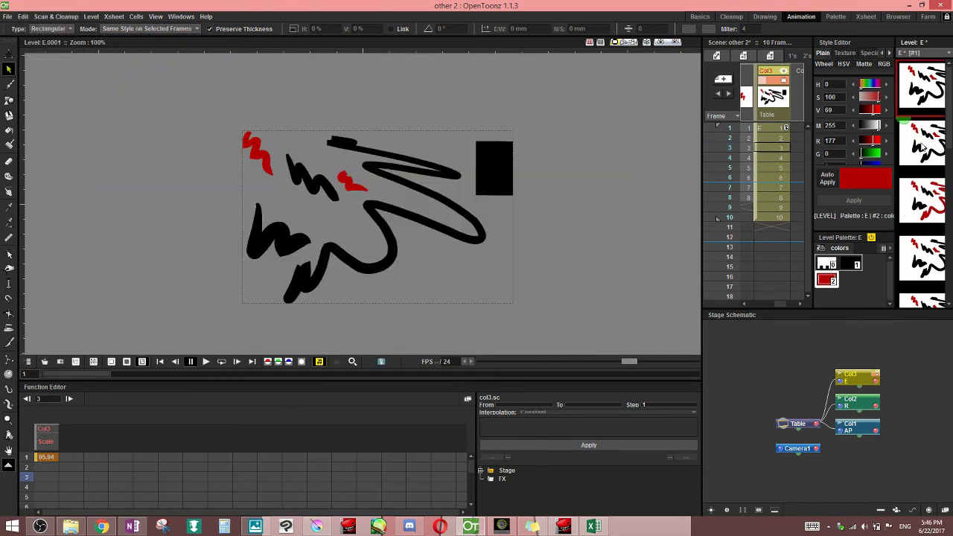
pyautogui.moveTo(920, 146); pyautogui.dragTo(917, 264)
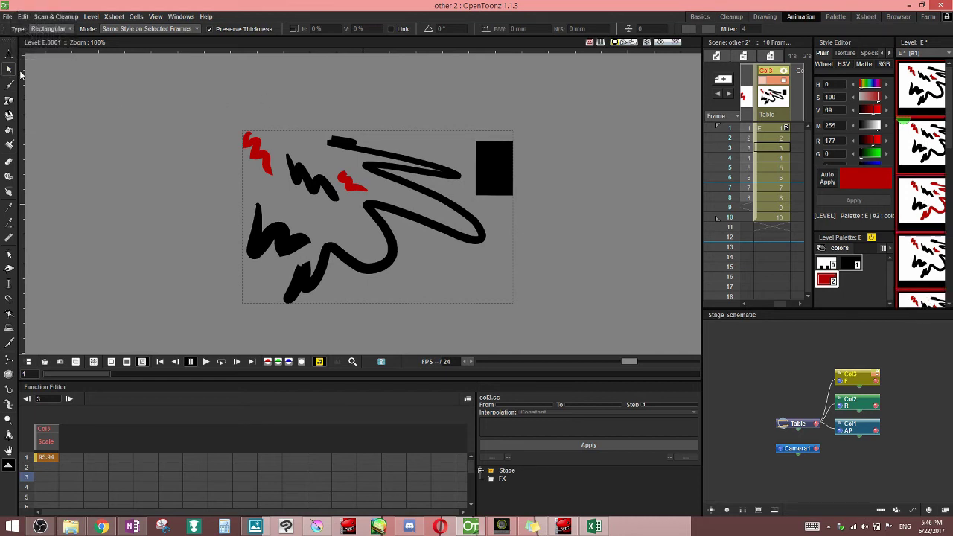
pyautogui.click(348, 173)
pyautogui.moveTo(351, 183); pyautogui.dragTo(217, 152)
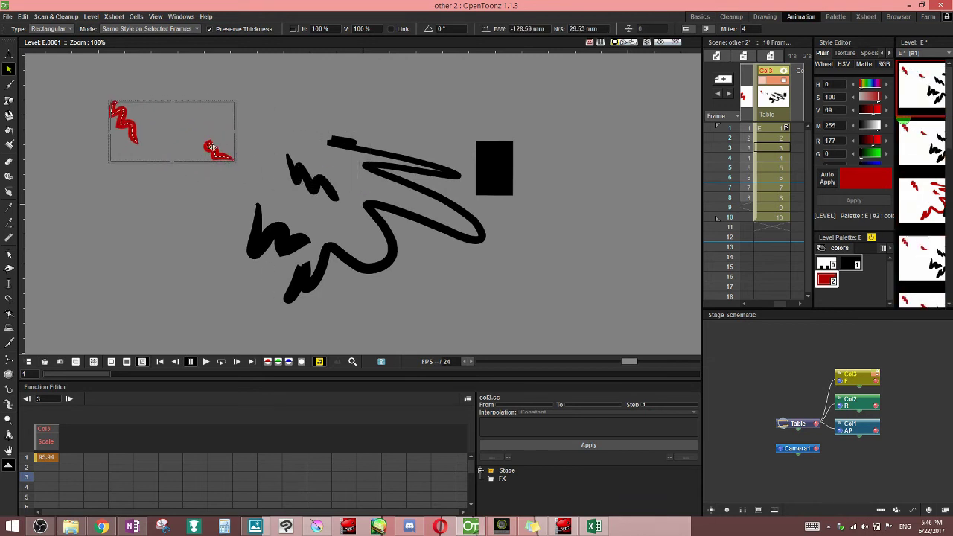
pyautogui.moveTo(212, 147); pyautogui.dragTo(148, 145)
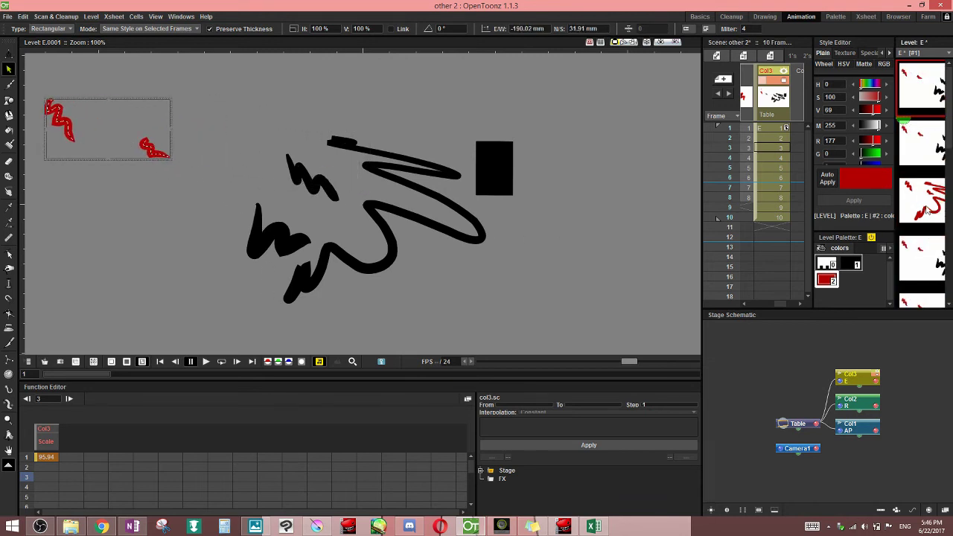
# Compare Col3's frames 1 to 4 to check how the red strokes moved in each drawing
pyautogui.click(772, 141)
pyautogui.click(769, 160)
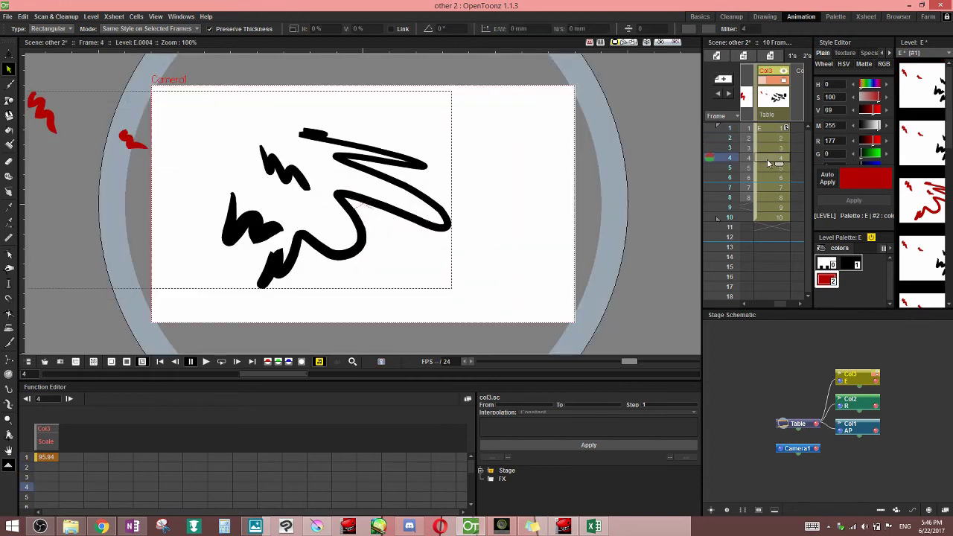
pyautogui.click(767, 131)
pyautogui.click(768, 140)
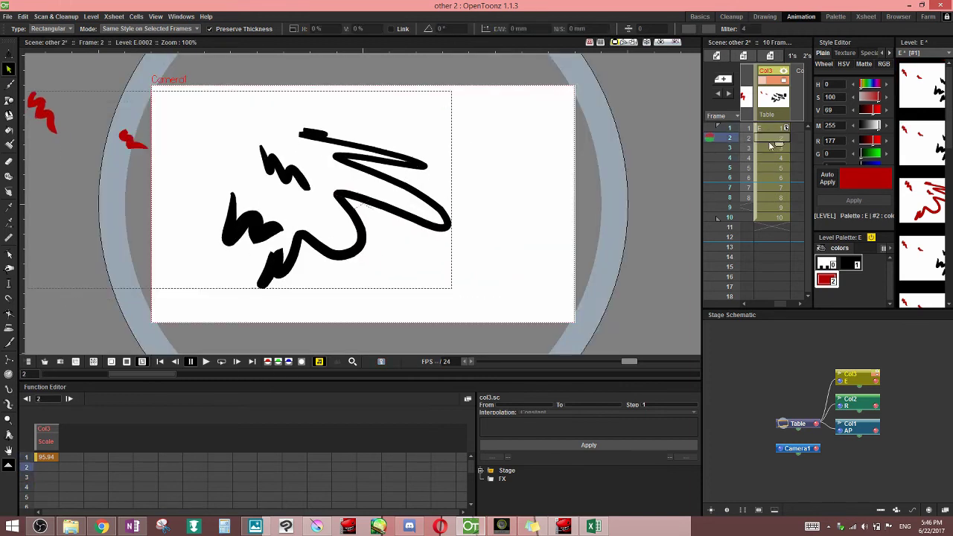
pyautogui.click(767, 150)
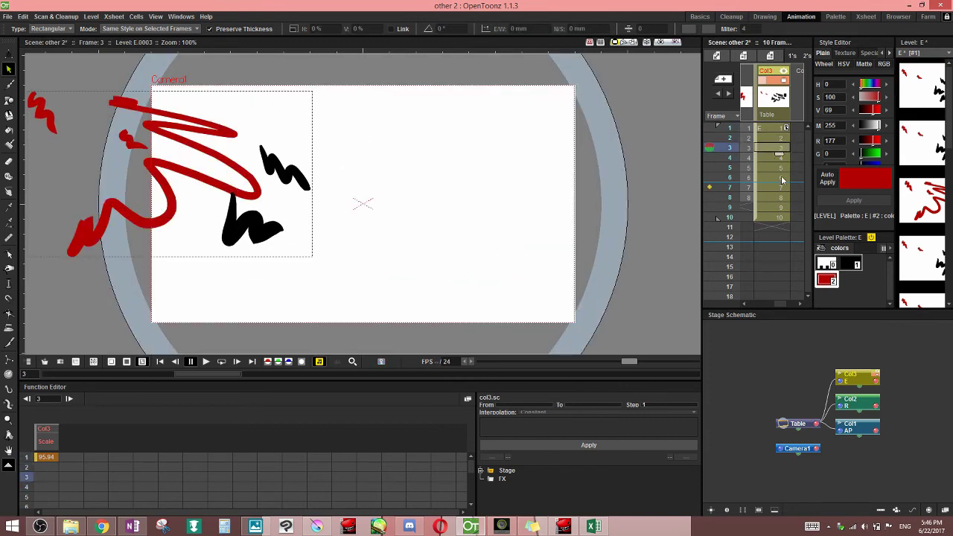
pyautogui.click(779, 138)
pyautogui.click(775, 148)
pyautogui.click(776, 140)
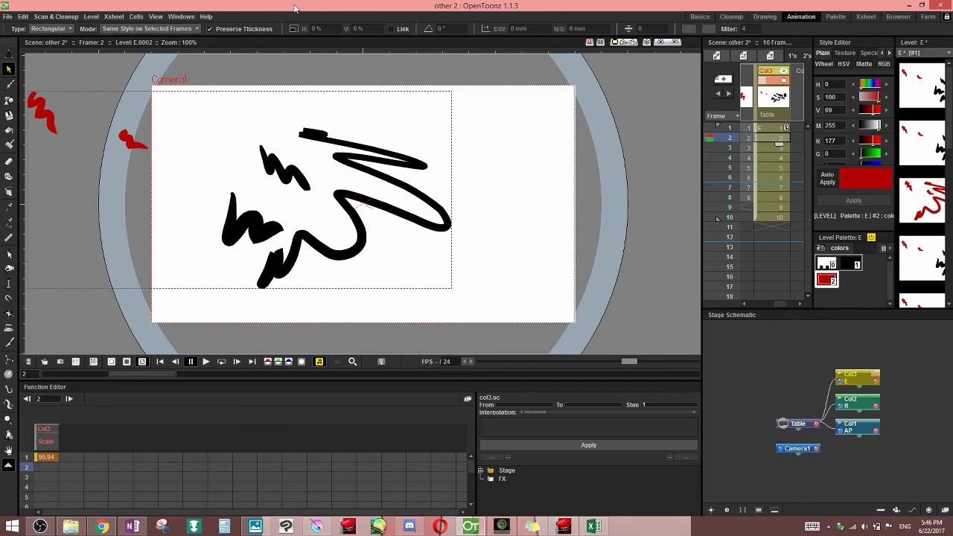
pyautogui.click(779, 158)
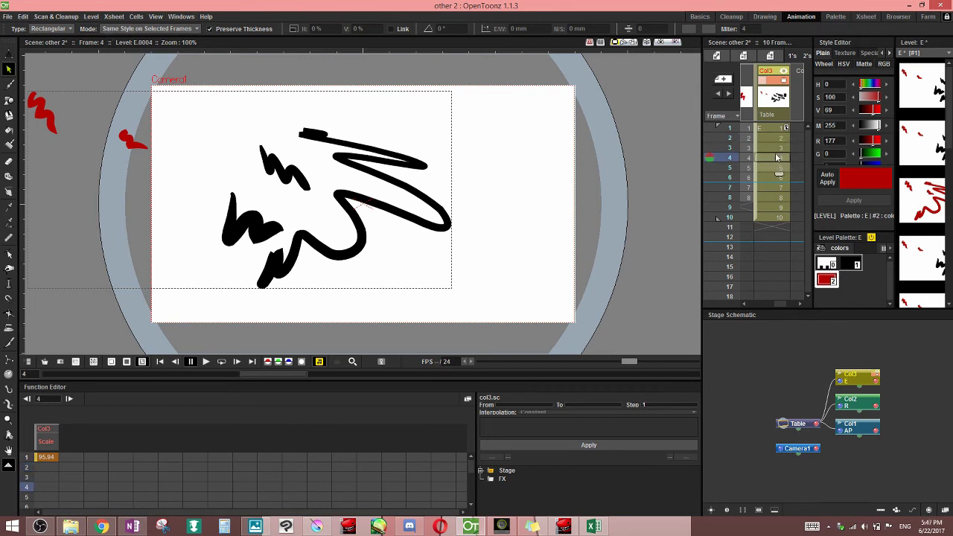
pyautogui.click(777, 148)
# Undo the moves of the red strokes across the selected drawings and save
pyautogui.click(72, 243)
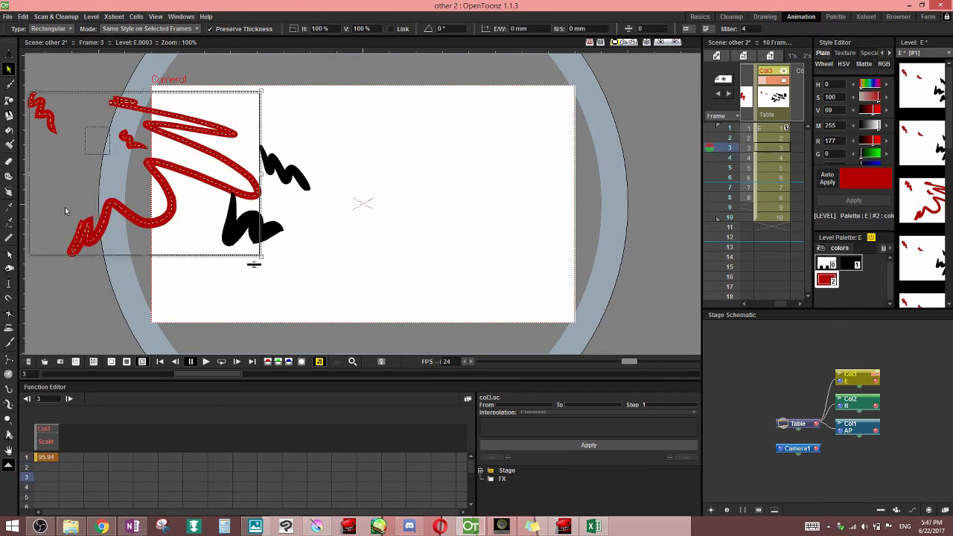
pyautogui.hotkey('ctrl', 'z')
pyautogui.hotkey('ctrl', 'z')
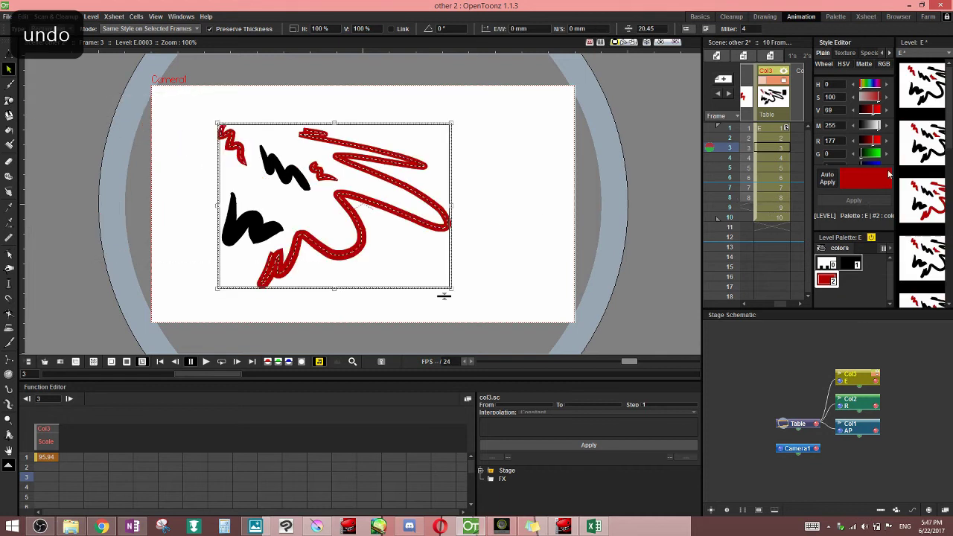
pyautogui.hotkey('ctrl', 's')
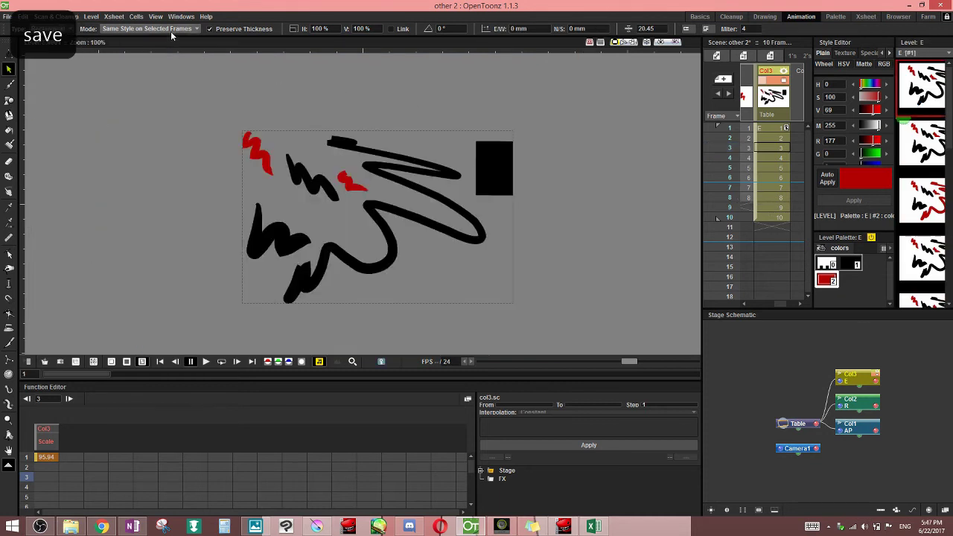
# Set the selection mode to Same Style on Whole Level and move level E's black strokes up and to the left
pyautogui.click(171, 30)
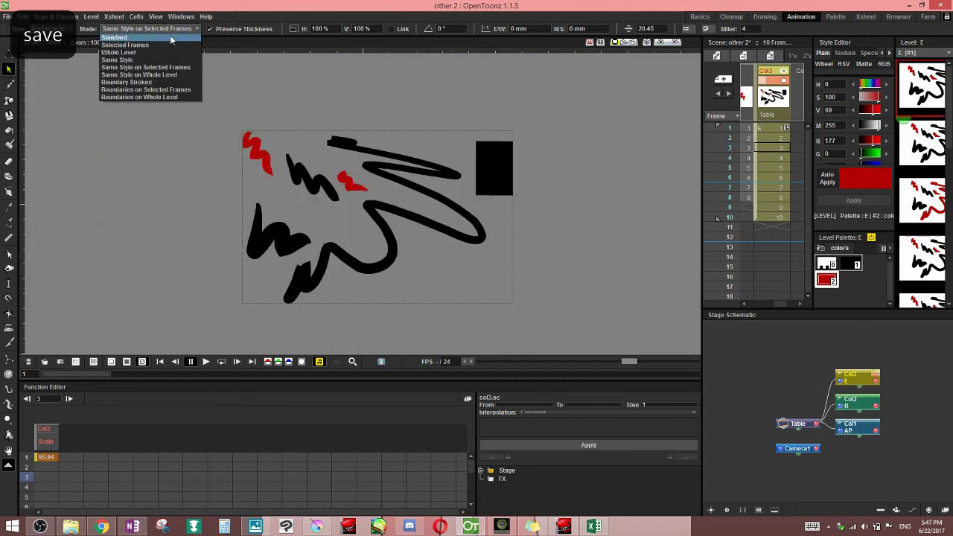
pyautogui.click(177, 74)
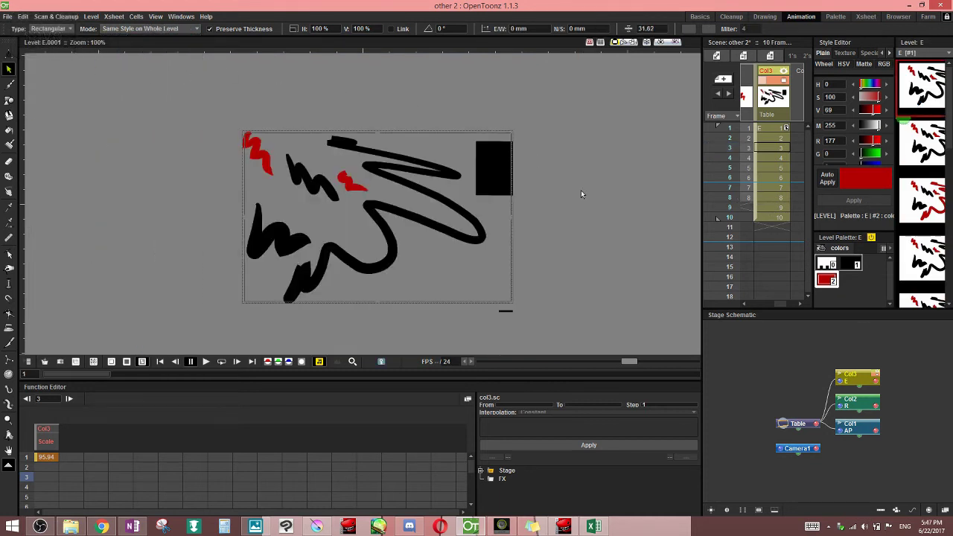
pyautogui.click(486, 192)
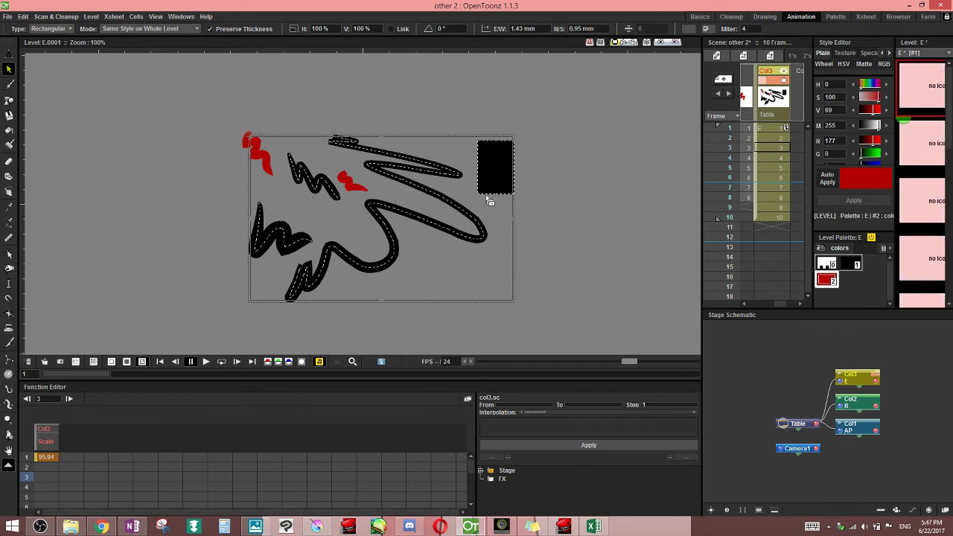
pyautogui.moveTo(490, 196)
pyautogui.mouseDown()
pyautogui.moveTo(462, 154)
pyautogui.moveTo(270, 106)
pyautogui.moveTo(287, 85)
pyautogui.moveTo(292, 99)
pyautogui.mouseUp()
# Check level E's drawings and Col3's frames from 1 to 10 for the moved black strokes
pyautogui.click(925, 154)
pyautogui.click(924, 201)
pyautogui.click(922, 258)
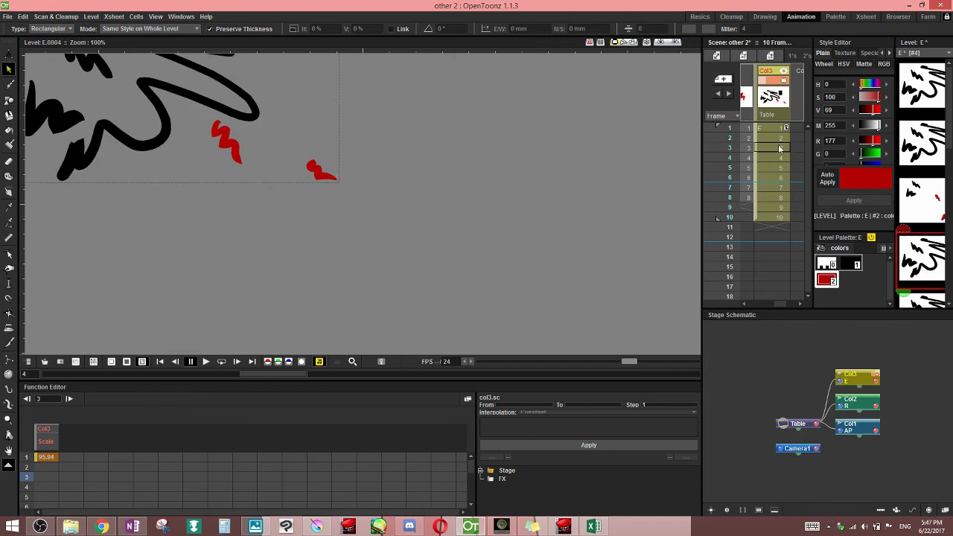
pyautogui.click(776, 128)
pyautogui.click(778, 158)
pyautogui.click(780, 178)
pyautogui.click(780, 217)
pyautogui.click(779, 177)
pyautogui.click(779, 147)
pyautogui.click(779, 128)
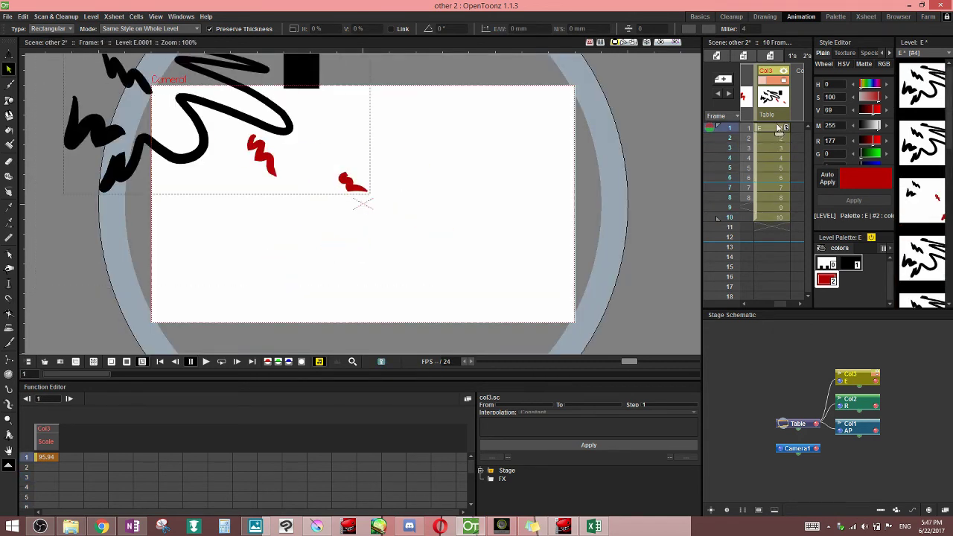
# Undo the whole-level move of the black strokes and set the selection mode to Boundary Strokes for drawing 1
pyautogui.hotkey('ctrl', 'z')
pyautogui.click(920, 88)
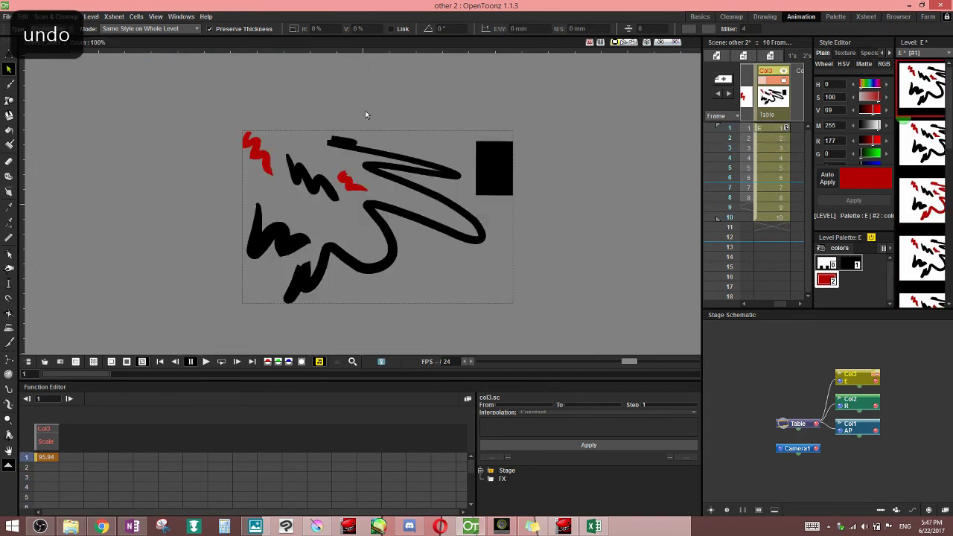
pyautogui.click(157, 28)
pyautogui.click(168, 83)
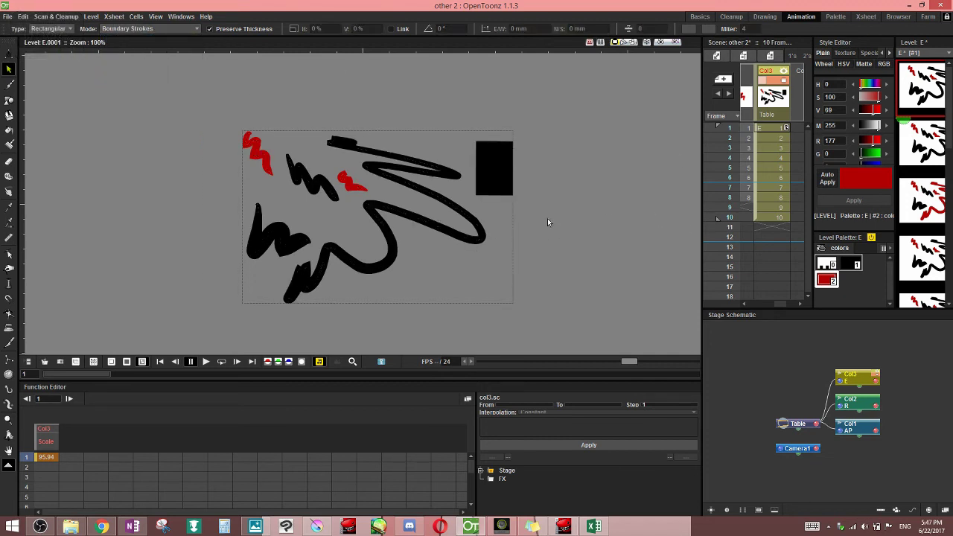
# Shift all strokes of drawing 1 slightly right and down in Boundary Strokes mode, and select them all again
pyautogui.moveTo(454, 211)
pyautogui.mouseDown()
pyautogui.moveTo(416, 187)
pyautogui.moveTo(519, 201)
pyautogui.mouseUp()
pyautogui.click(504, 204)
pyautogui.hotkey('ctrl', 'a')
pyautogui.click(599, 228)
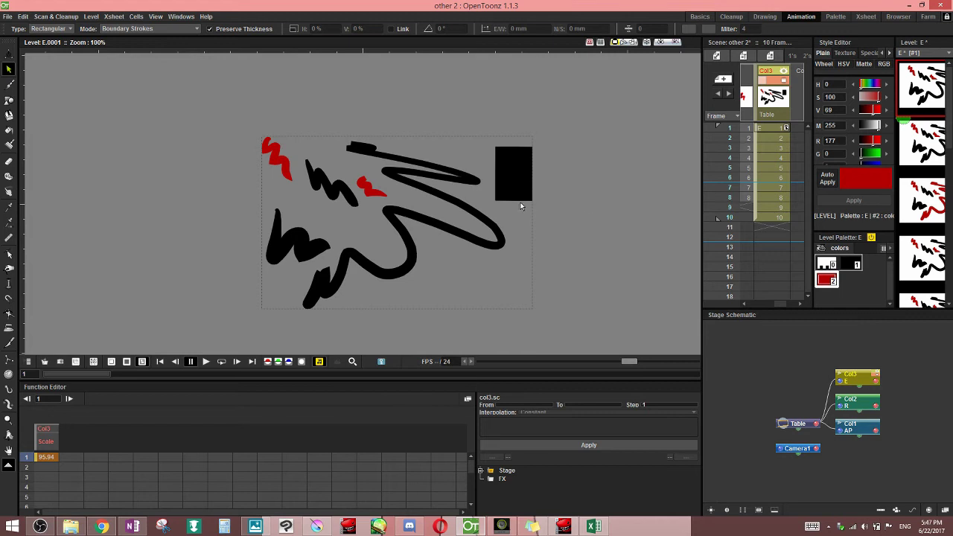
pyautogui.hotkey('ctrl', 'a')
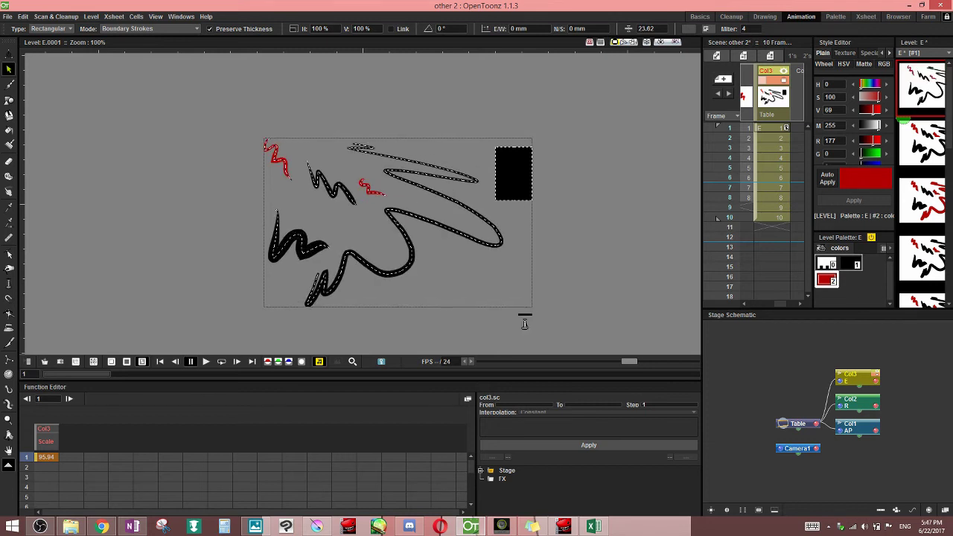
# Check the first three drawings of level E and review the available selection modes
pyautogui.click(917, 131)
pyautogui.click(921, 212)
pyautogui.click(921, 106)
pyautogui.click(164, 29)
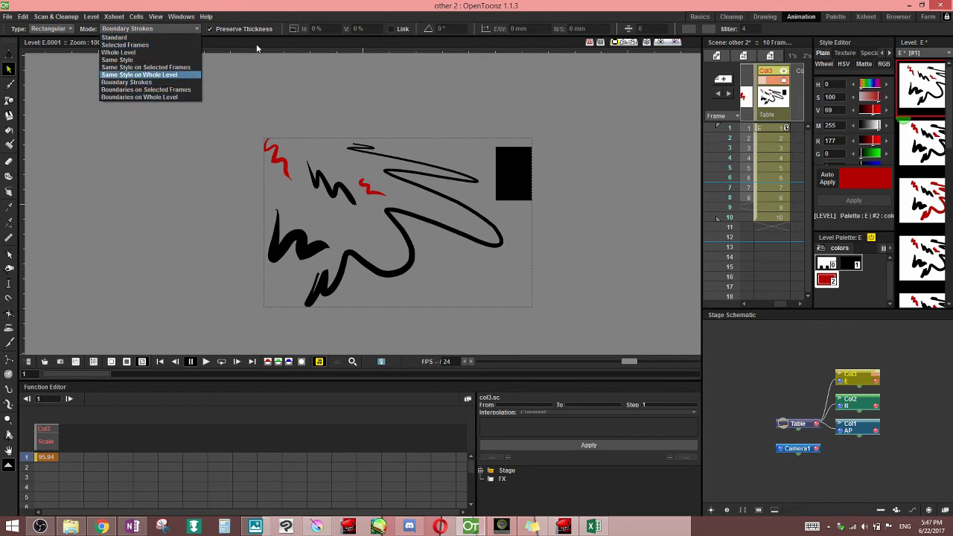
pyautogui.click(260, 84)
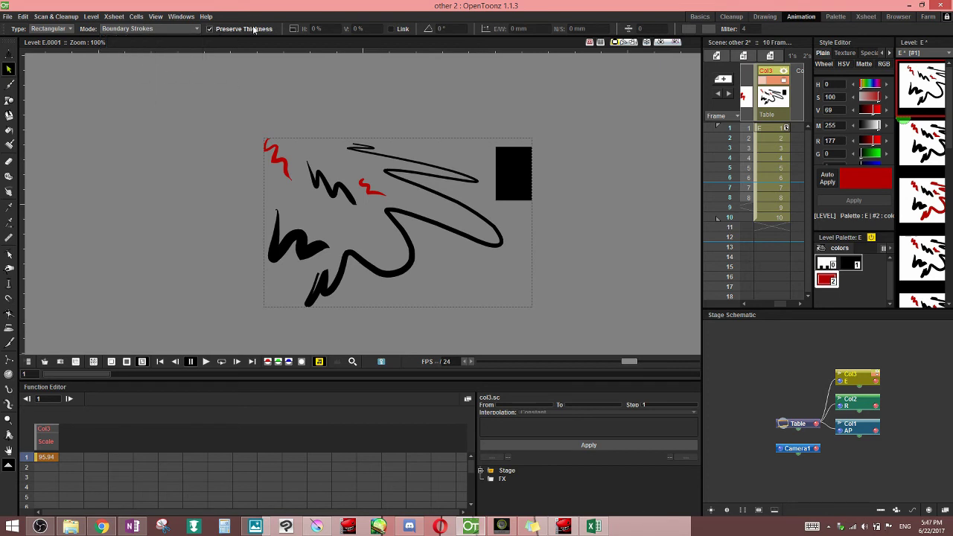
# Set the selection mode to Standard and clear the selection of drawing 1's strokes
pyautogui.click(209, 29)
pyautogui.hotkey('ctrl', 'a')
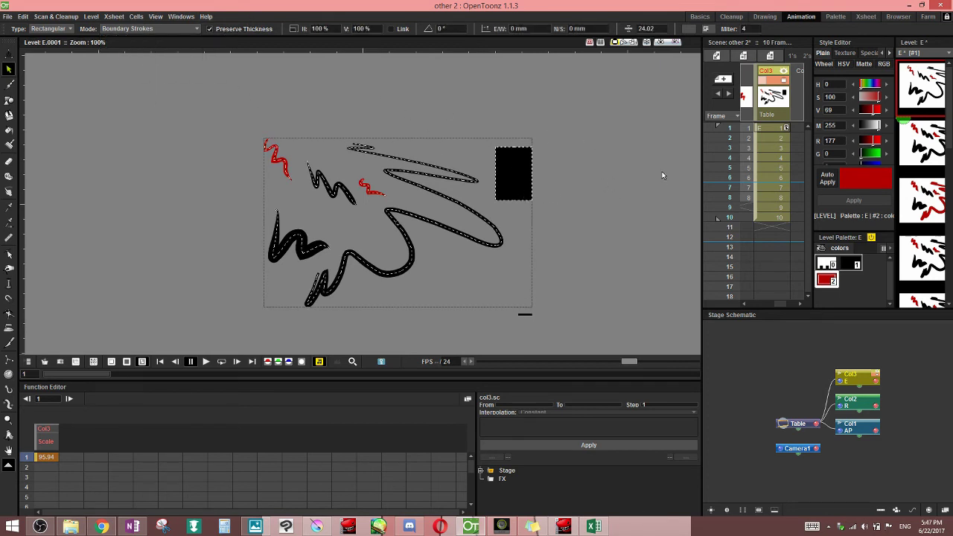
pyautogui.click(142, 29)
pyautogui.click(173, 37)
pyautogui.click(556, 193)
# Scale drawing 1's long black stroke down toward its lower-left corner with Preserve Thickness on, and select it again
pyautogui.click(468, 211)
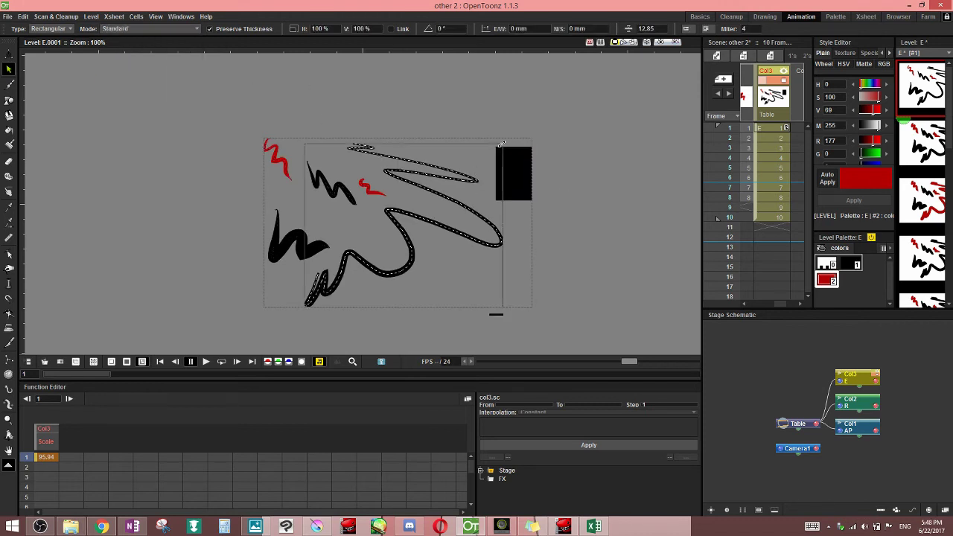
pyautogui.moveTo(503, 143)
pyautogui.mouseDown()
pyautogui.moveTo(575, 127)
pyautogui.moveTo(700, 52)
pyautogui.moveTo(585, 128)
pyautogui.moveTo(257, 132)
pyautogui.moveTo(445, 186)
pyautogui.moveTo(421, 237)
pyautogui.moveTo(406, 239)
pyautogui.moveTo(393, 216)
pyautogui.mouseUp()
pyautogui.click(426, 268)
pyautogui.scroll(3, 406, 257)
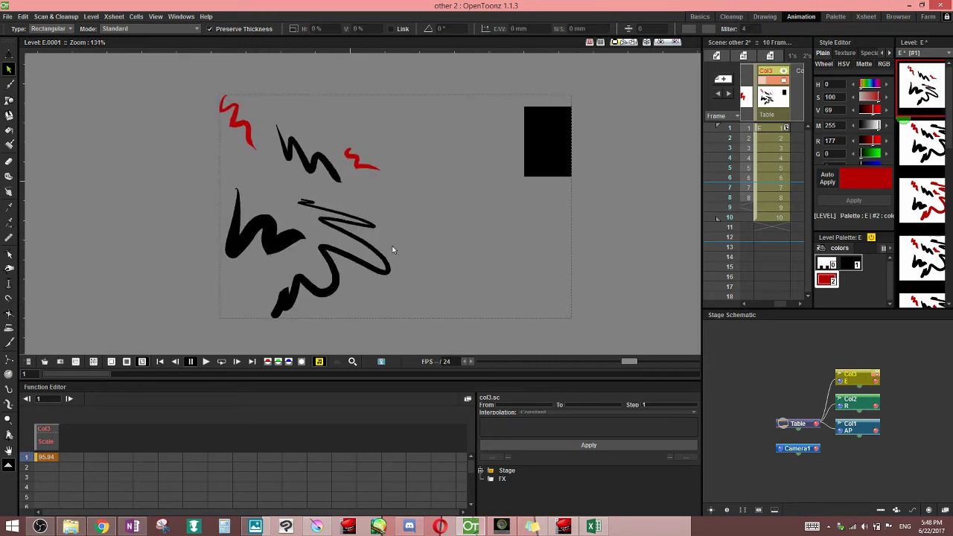
pyautogui.click(400, 242)
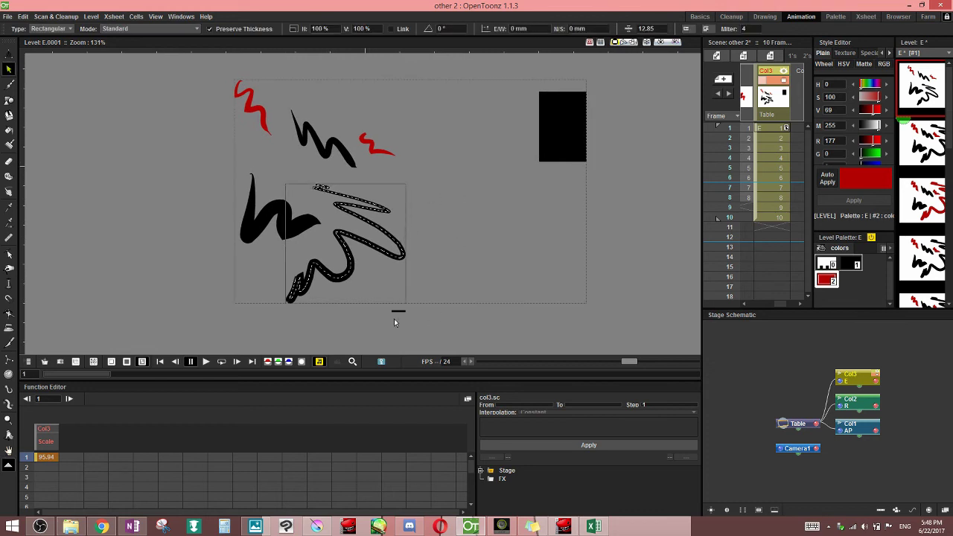
# Thin the shrunken black stroke to a thickness of 3.7, try enlarging it toward the upper right, and undo the enlargement
pyautogui.moveTo(399, 308); pyautogui.dragTo(395, 307)
pyautogui.moveTo(403, 185); pyautogui.dragTo(682, 3)
pyautogui.scroll(-3, 574, 194)
pyautogui.press('space')
pyautogui.moveTo(508, 313); pyautogui.dragTo(388, 343)
pyautogui.click(515, 202)
pyautogui.click(561, 237)
pyautogui.click(561, 240)
pyautogui.click(492, 187)
pyautogui.hotkey('ctrl', 'z')
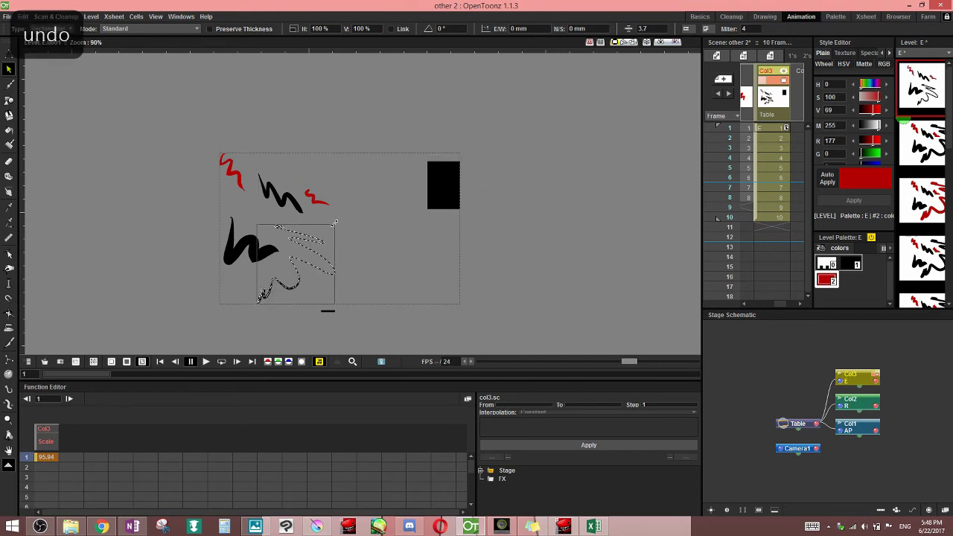
# Enlarge the thinned stroke toward the upper right with Preserve Thickness off, and compare it by undoing and redoing the scaling
pyautogui.moveTo(334, 224)
pyautogui.mouseDown()
pyautogui.moveTo(594, 77)
pyautogui.moveTo(587, 85)
pyautogui.mouseUp()
pyautogui.click(641, 177)
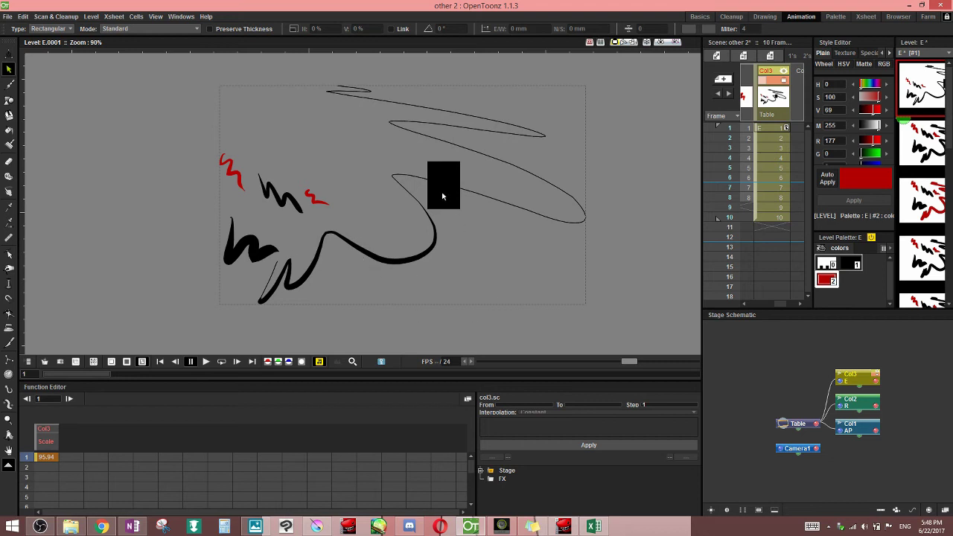
pyautogui.hotkey('ctrl', 'z')
pyautogui.hotkey('ctrl', 'y')
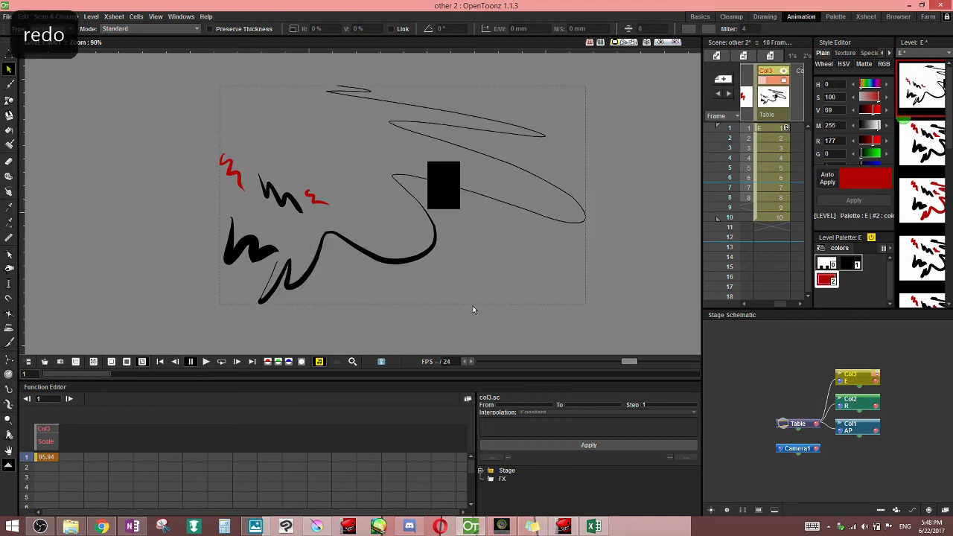
# Undo all scaling and thickness changes made to drawing 1's long black stroke and clear the selection
pyautogui.hotkey('ctrl', 'z')
pyautogui.click(315, 257)
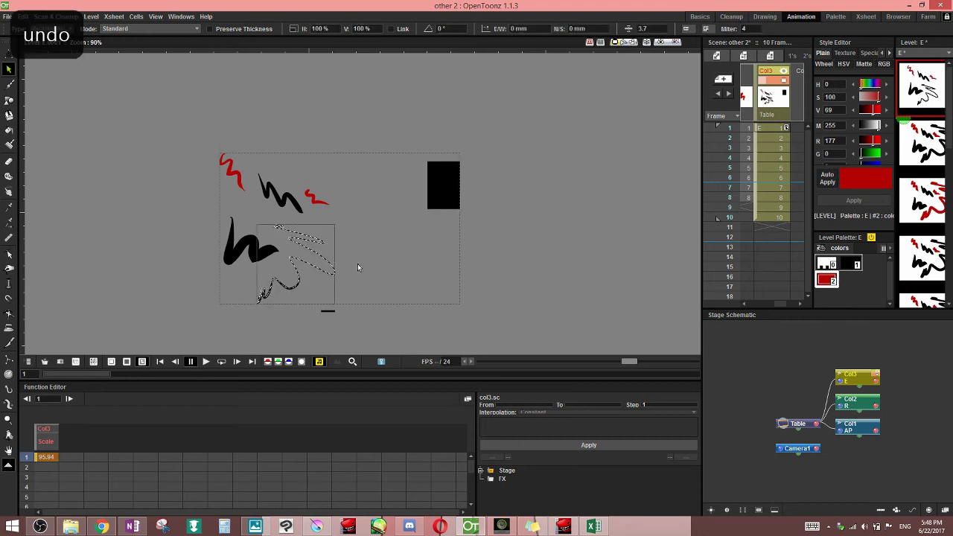
pyautogui.hotkey('ctrl', 'z')
pyautogui.hotkey('ctrl', 'z')
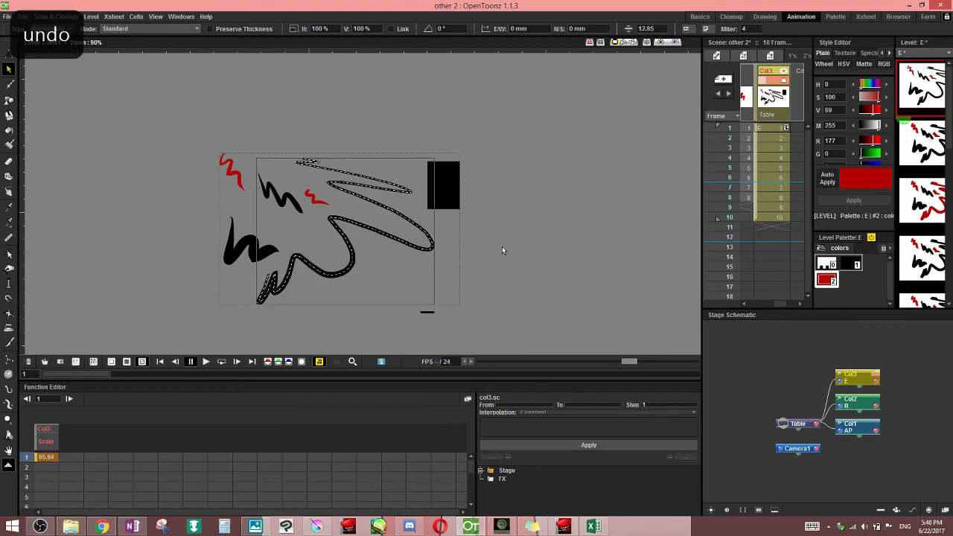
pyautogui.click(506, 252)
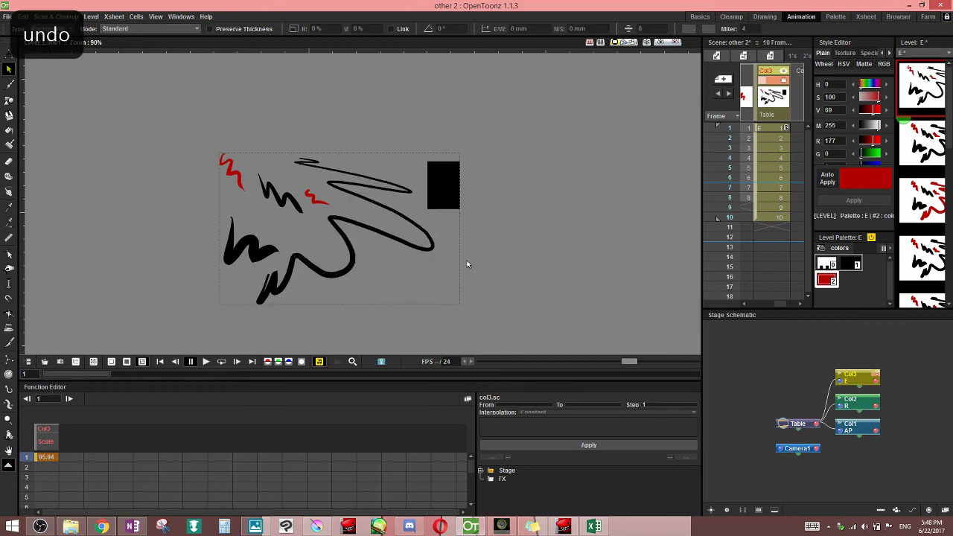
# Go to frame 2 and set the thickness of its long black stroke to 14.02
pyautogui.click(368, 184)
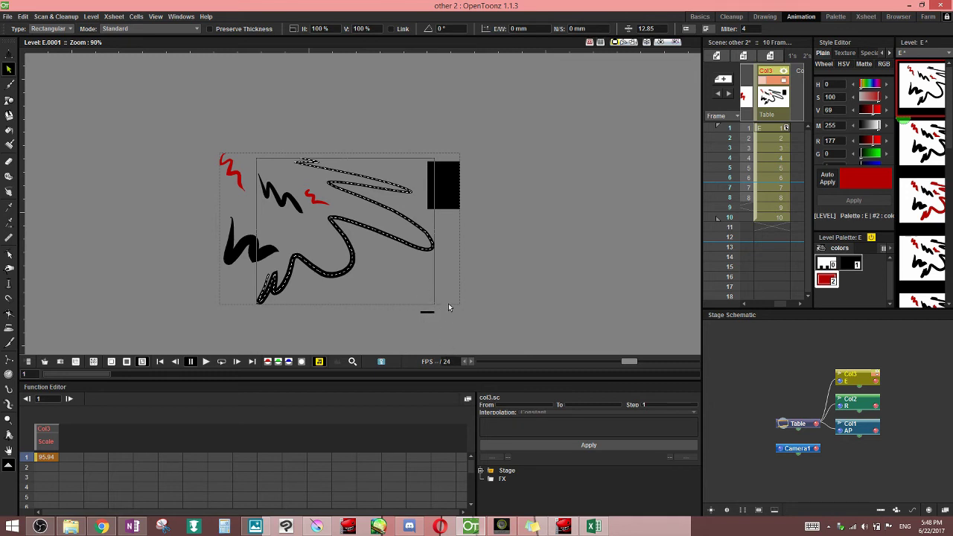
pyautogui.scroll(2, 449, 312)
pyautogui.click(771, 137)
pyautogui.click(400, 212)
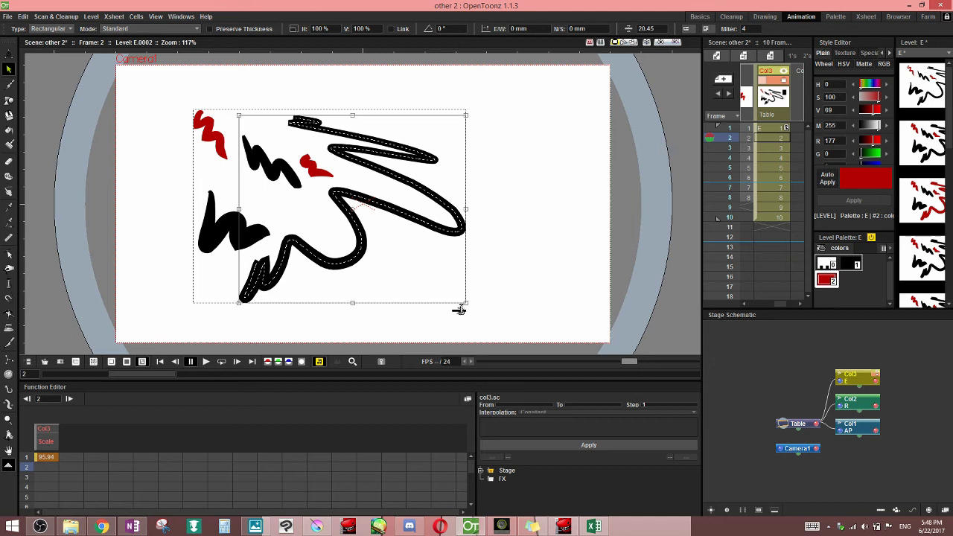
pyautogui.moveTo(458, 312)
pyautogui.mouseDown()
pyautogui.moveTo(455, 283)
pyautogui.moveTo(470, 257)
pyautogui.moveTo(472, 271)
pyautogui.moveTo(452, 310)
pyautogui.moveTo(468, 261)
pyautogui.moveTo(455, 320)
pyautogui.moveTo(464, 251)
pyautogui.moveTo(455, 315)
pyautogui.moveTo(461, 307)
pyautogui.moveTo(464, 320)
pyautogui.mouseUp()
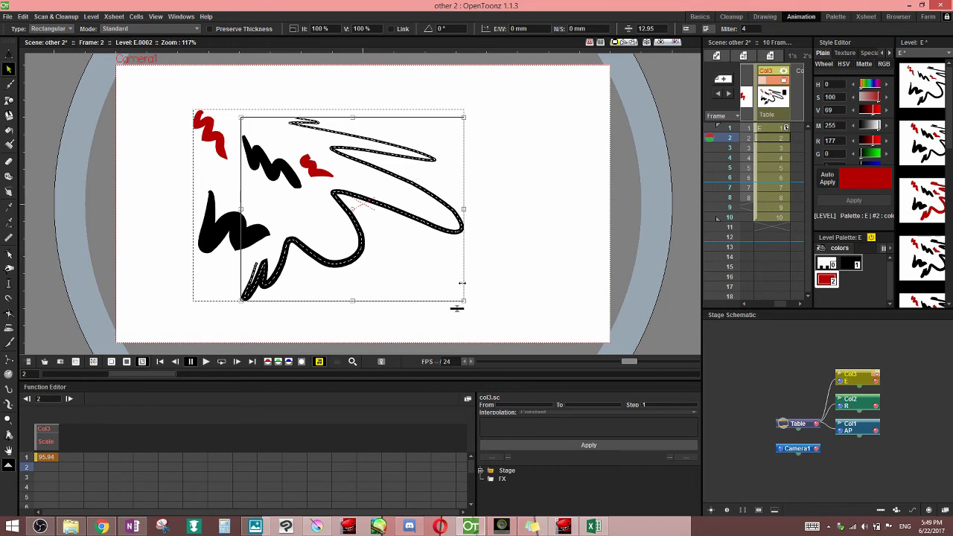
pyautogui.moveTo(463, 302); pyautogui.dragTo(454, 304)
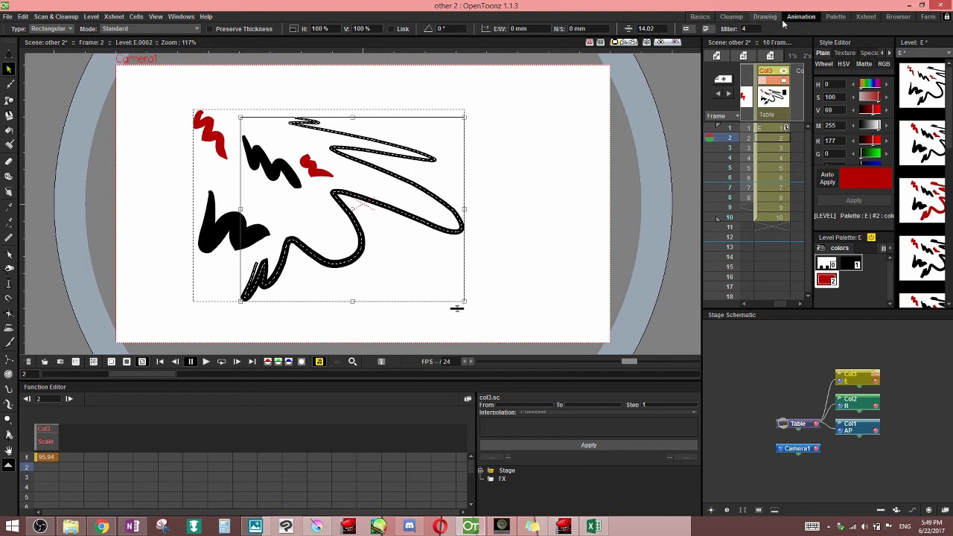
# Set the cap style of frame 2's long black stroke to round
pyautogui.click(654, 29)
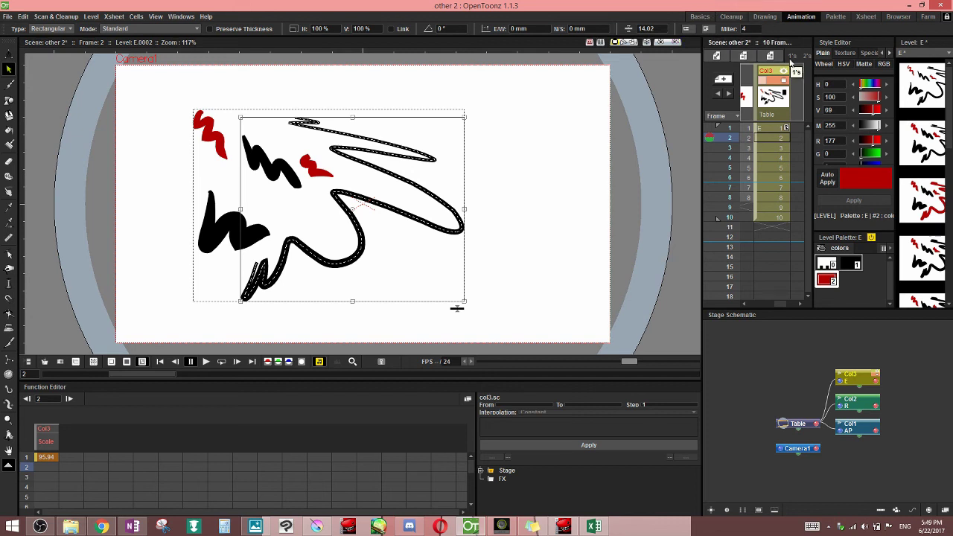
pyautogui.click(689, 32)
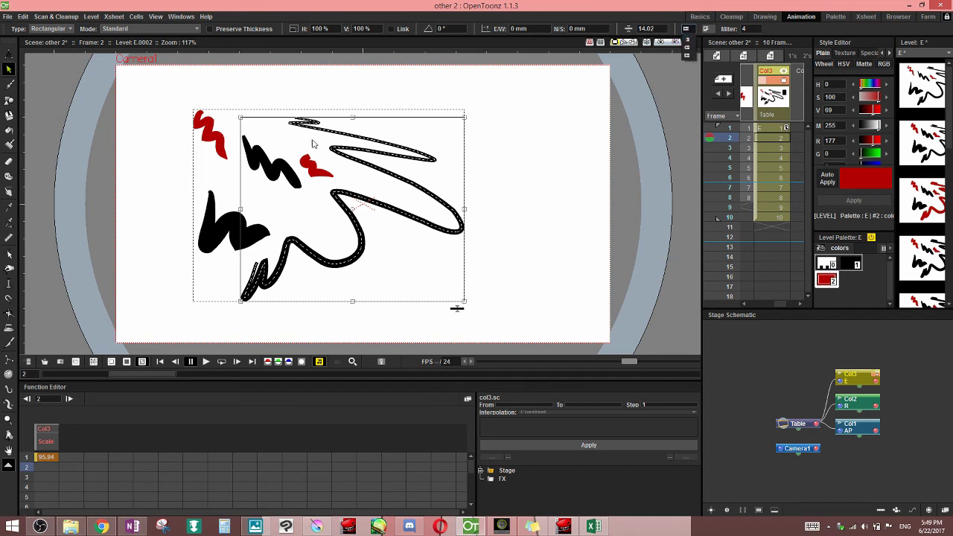
pyautogui.click(284, 326)
pyautogui.scroll(4, 272, 317)
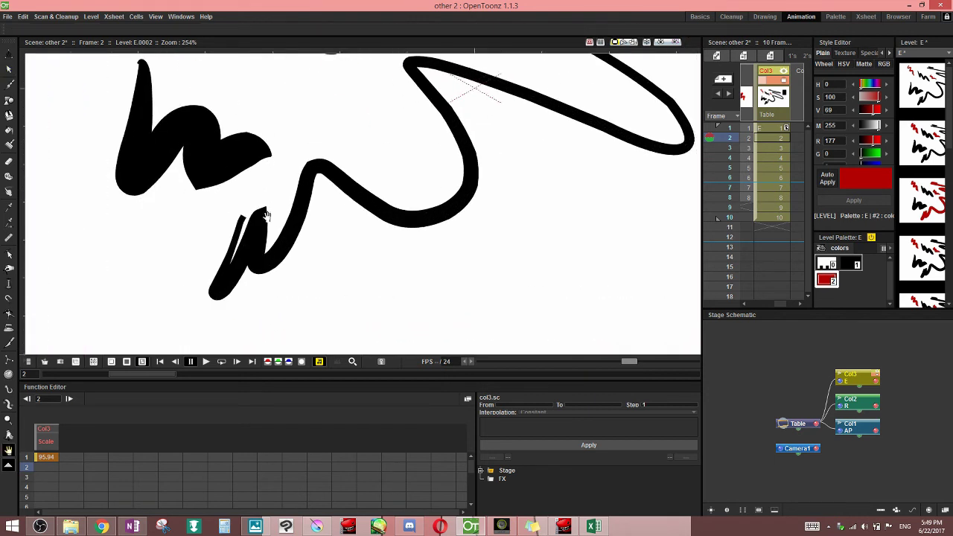
pyautogui.scroll(4, 342, 252)
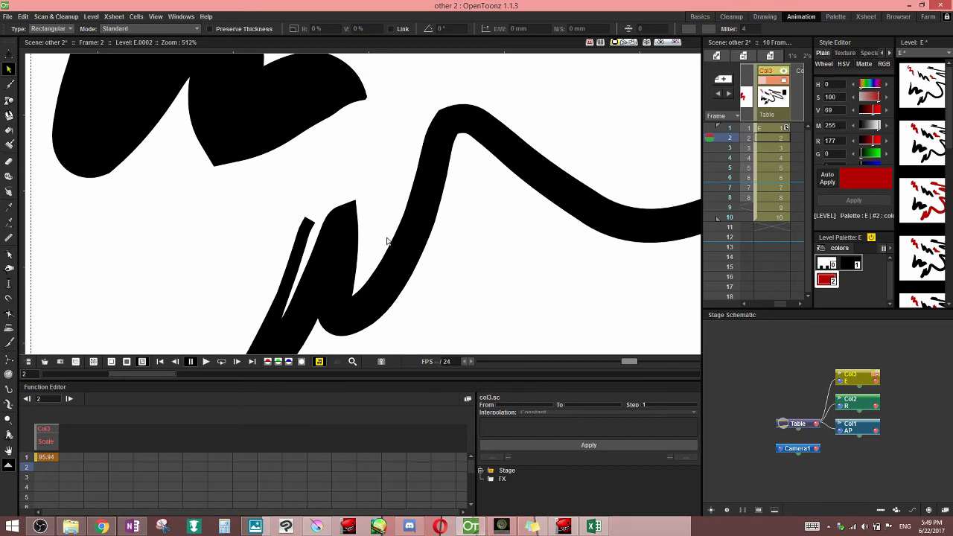
pyautogui.click(342, 298)
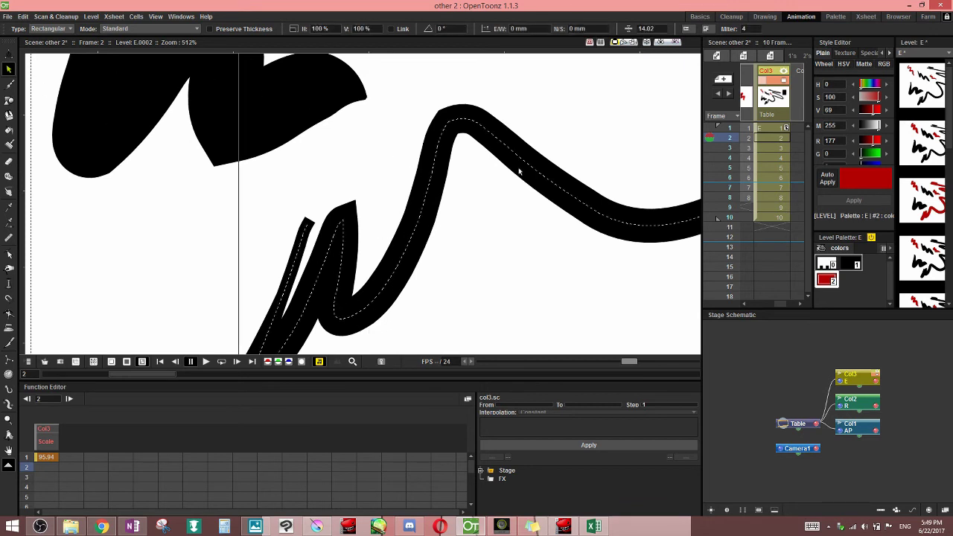
pyautogui.click(687, 30)
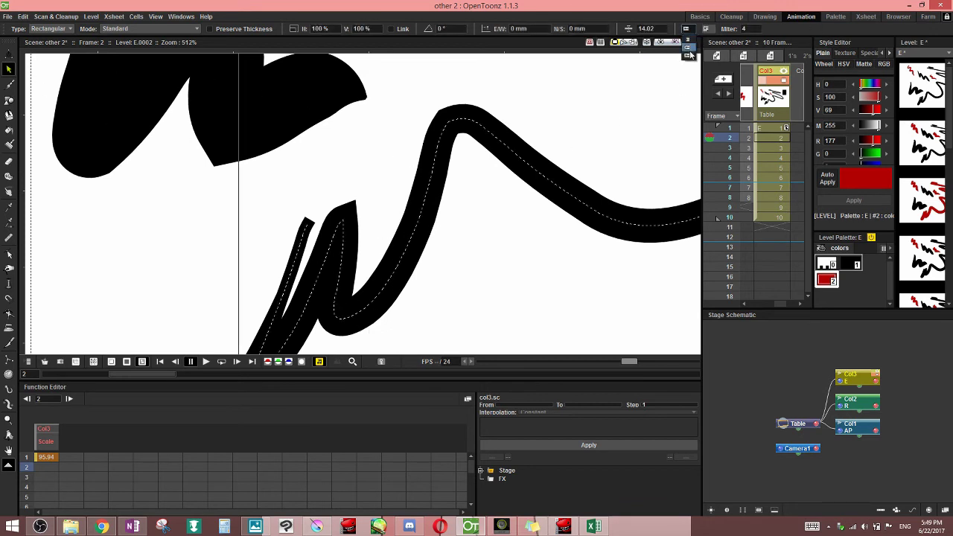
pyautogui.click(690, 57)
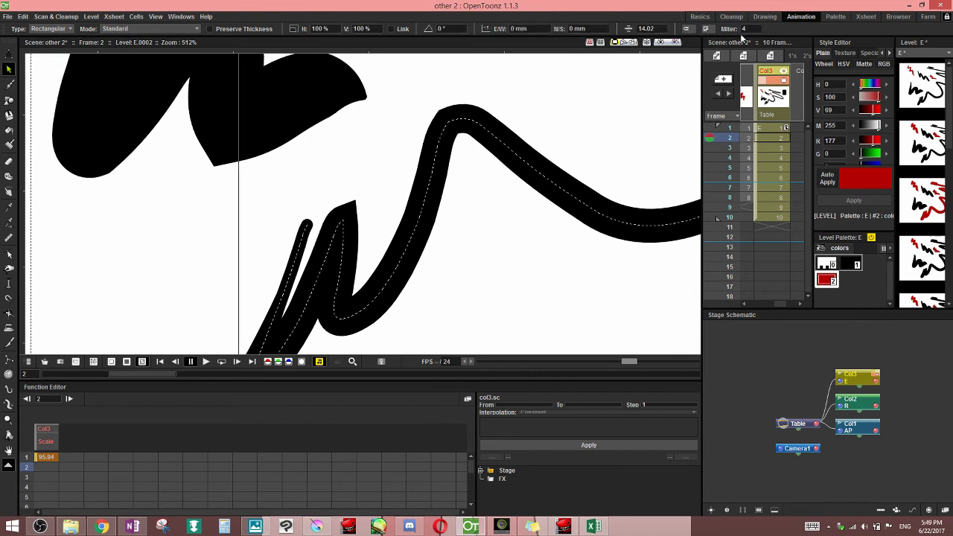
# Alternate the stroke's cap between the projecting and butt styles and examine its thin end up close
pyautogui.click(687, 31)
pyautogui.click(689, 57)
pyautogui.click(689, 32)
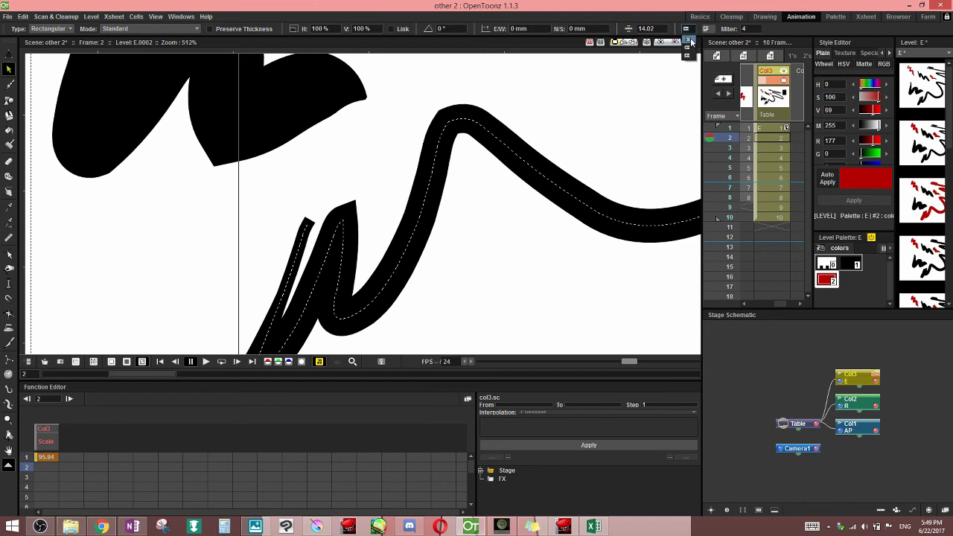
pyautogui.click(691, 43)
pyautogui.click(688, 32)
pyautogui.click(687, 53)
pyautogui.scroll(2, 298, 240)
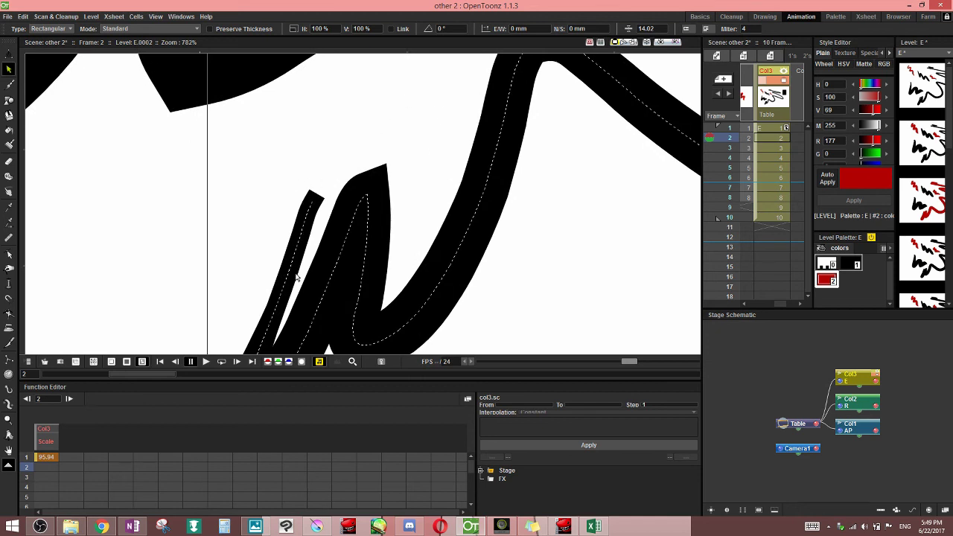
# Compare the projecting and butt caps once more and return the stroke's cap to round
pyautogui.click(688, 30)
pyautogui.click(689, 57)
pyautogui.click(688, 30)
pyautogui.click(688, 39)
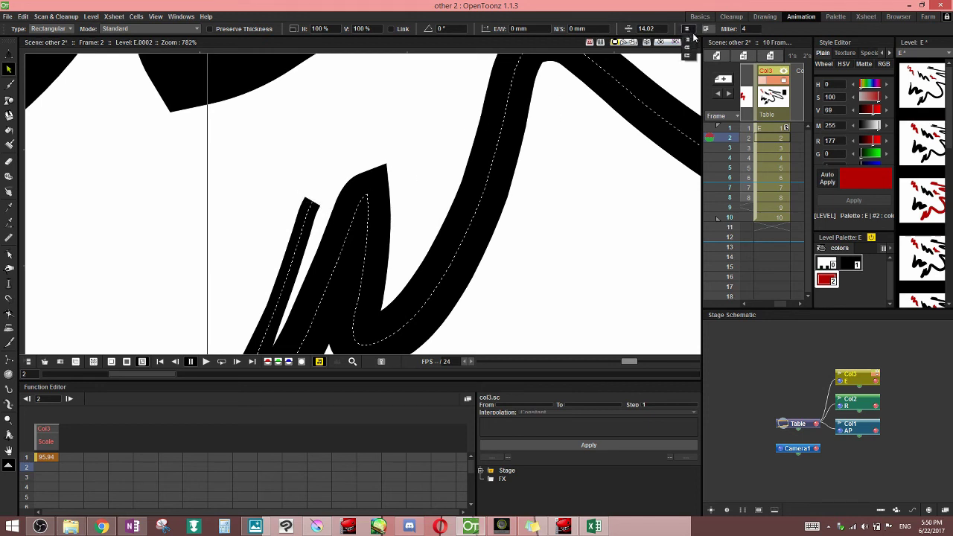
pyautogui.click(689, 47)
# Try the round, miter and bevel join styles on the stroke's sharp corner
pyautogui.click(706, 29)
pyautogui.click(710, 47)
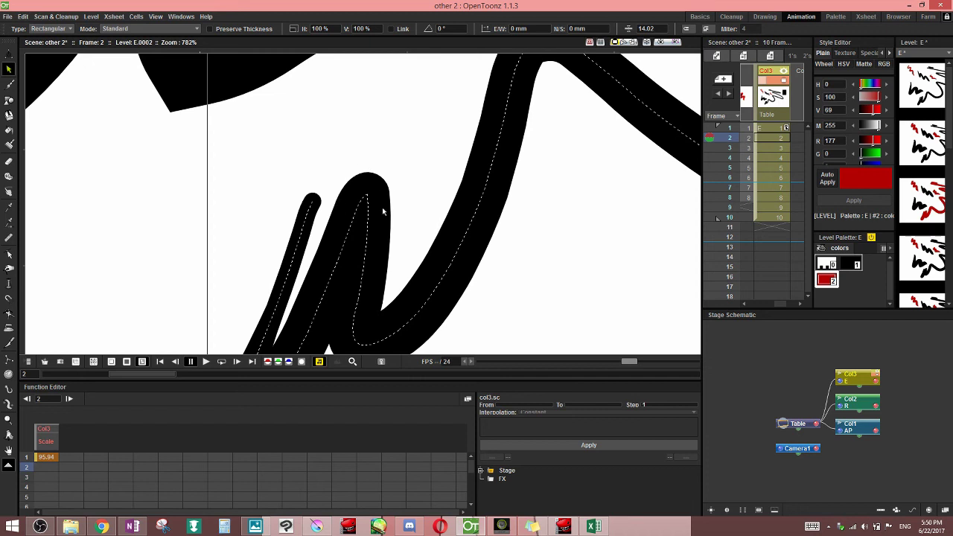
pyautogui.click(707, 29)
pyautogui.click(709, 39)
pyautogui.click(706, 29)
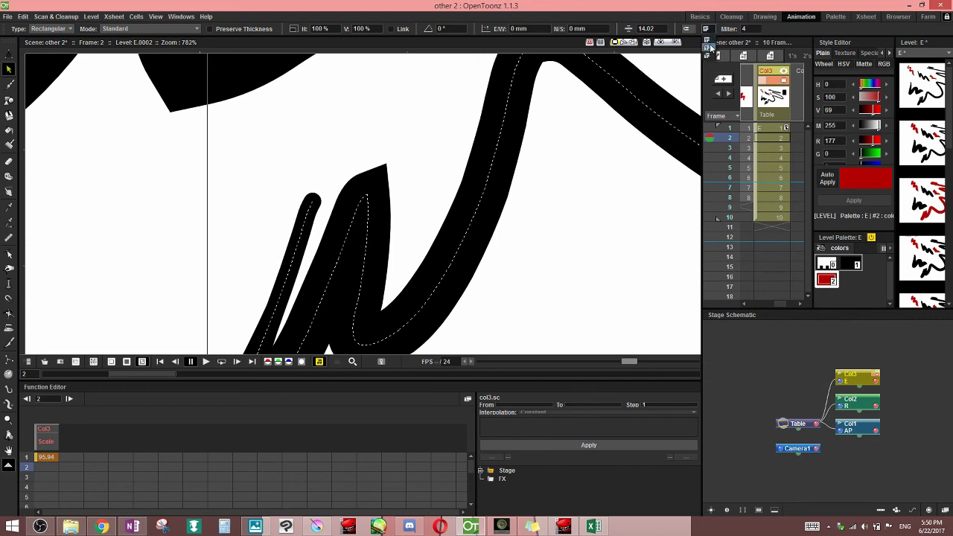
pyautogui.click(710, 48)
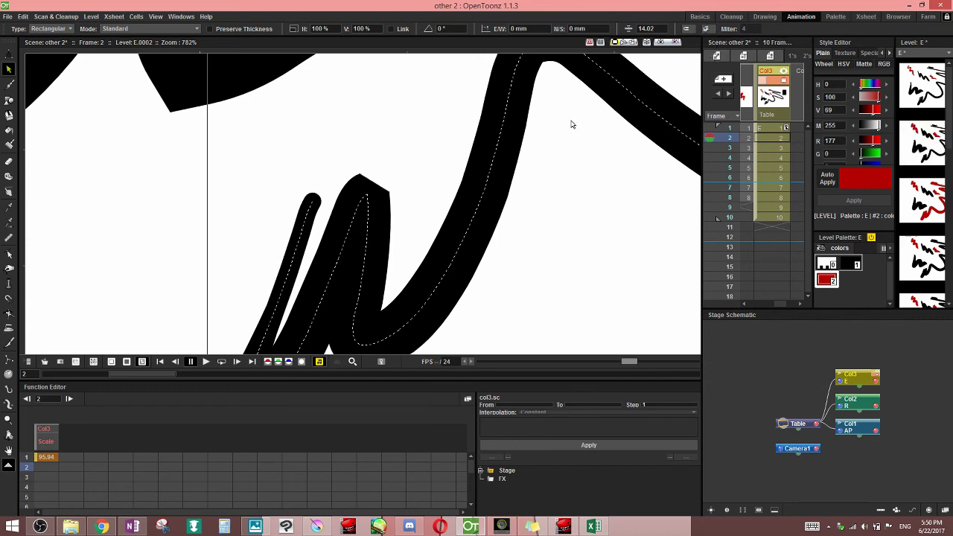
# Set the join style of frame 2's long black stroke back to miter
pyautogui.scroll(-4, 474, 224)
pyautogui.press('space')
pyautogui.moveTo(514, 244); pyautogui.dragTo(481, 236)
pyautogui.click(438, 203)
pyautogui.click(707, 29)
pyautogui.click(709, 38)
# Bring up the on-screen keyboard and open the stroke's Miter value for editing
pyautogui.click(751, 29)
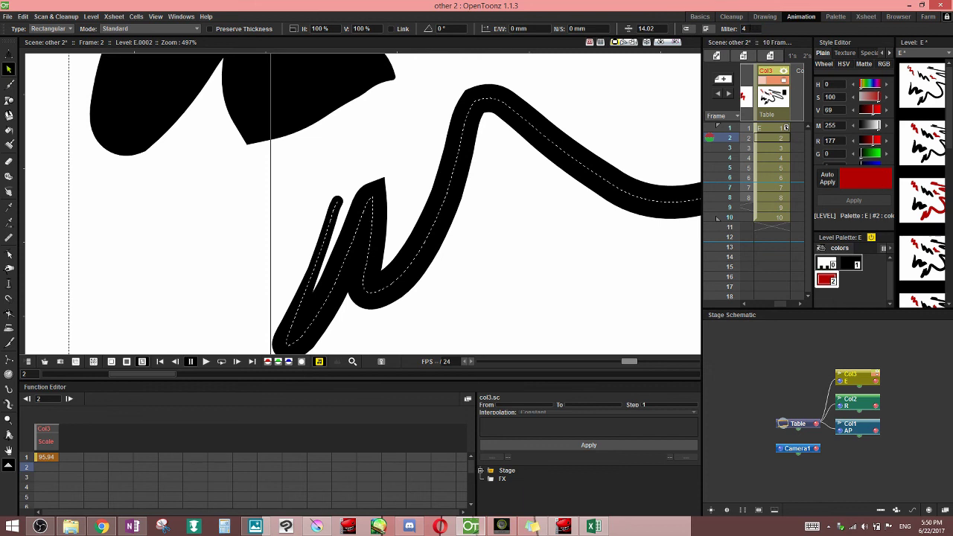
pyautogui.click(751, 28)
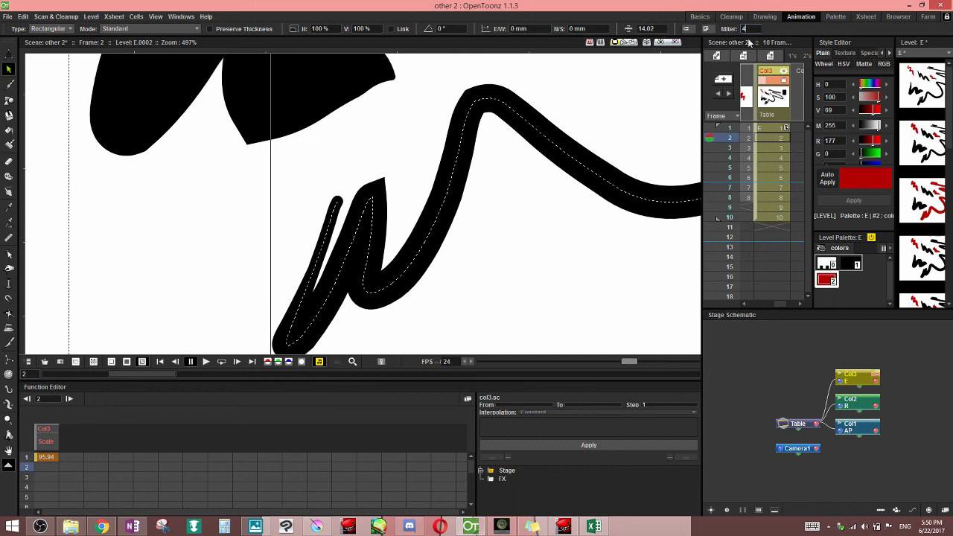
pyautogui.click(811, 527)
pyautogui.click(751, 29)
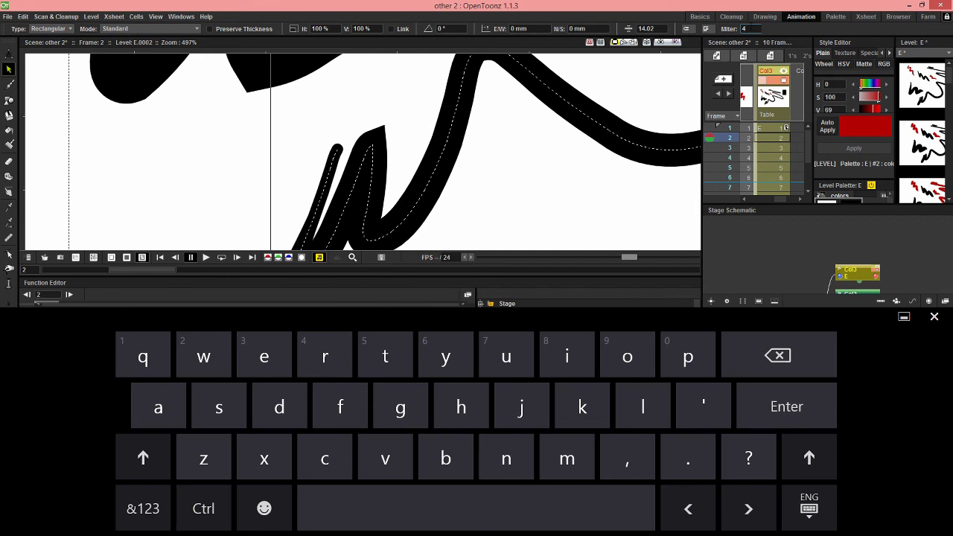
# Clear the selection and look over the corners of frame 2's black strokes
pyautogui.scroll(-4, 552, 149)
pyautogui.click(556, 185)
pyautogui.moveTo(532, 184); pyautogui.dragTo(435, 183)
pyautogui.scroll(-2, 608, 155)
pyautogui.press('space')
pyautogui.moveTo(601, 159); pyautogui.dragTo(517, 247)
pyautogui.moveTo(571, 151); pyautogui.dragTo(536, 208)
pyautogui.moveTo(642, 140)
pyautogui.mouseDown()
pyautogui.moveTo(587, 155)
pyautogui.moveTo(581, 185)
pyautogui.mouseUp()
pyautogui.moveTo(501, 174)
pyautogui.mouseDown()
pyautogui.moveTo(582, 170)
pyautogui.moveTo(539, 113)
pyautogui.mouseUp()
# Go to frame 9 of Col3 and examine the corners of its black rectangles up close
pyautogui.moveTo(808, 143); pyautogui.dragTo(808, 178)
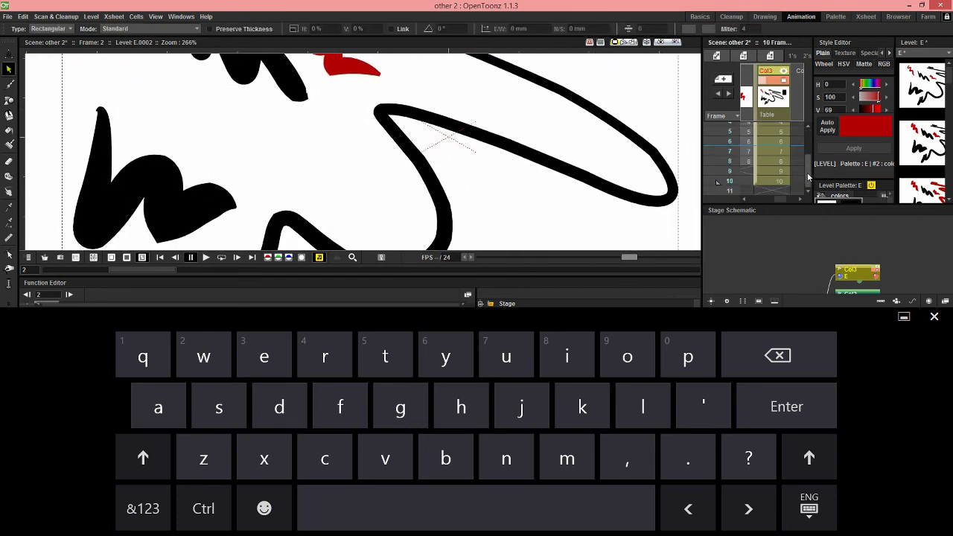
pyautogui.click(781, 171)
pyautogui.scroll(-3, 543, 181)
pyautogui.press('space')
pyautogui.moveTo(516, 195)
pyautogui.mouseDown()
pyautogui.moveTo(489, 181)
pyautogui.moveTo(507, 197)
pyautogui.mouseUp()
pyautogui.scroll(-1, 511, 117)
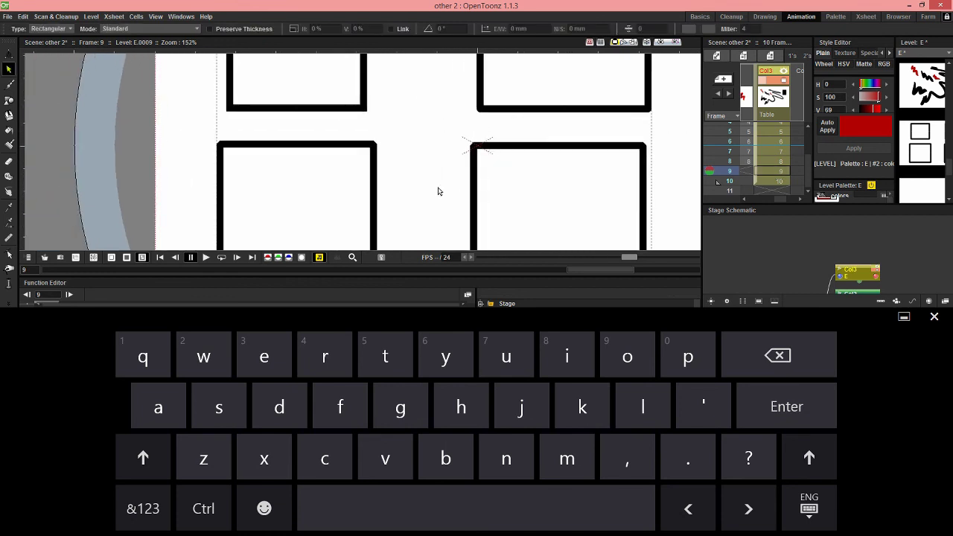
pyautogui.scroll(3, 485, 212)
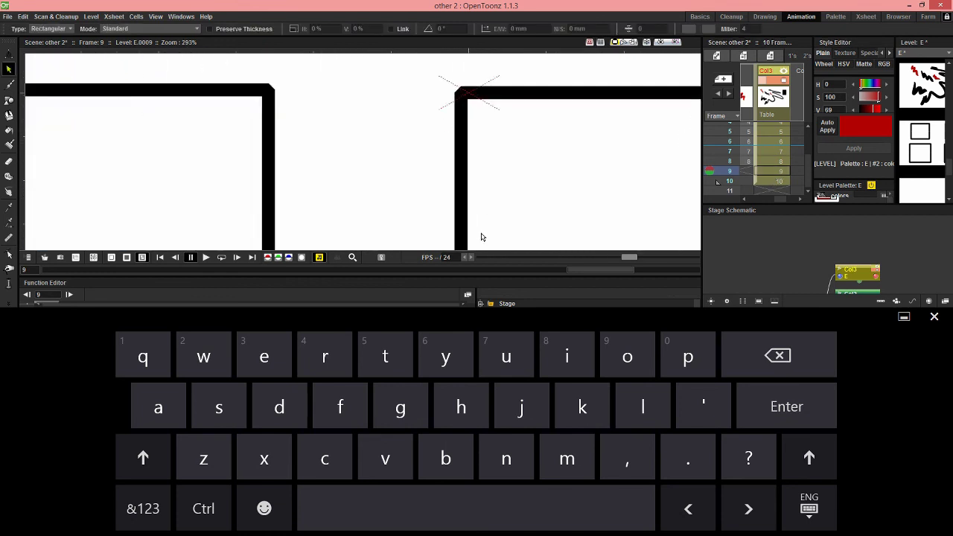
pyautogui.press('space')
pyautogui.moveTo(478, 137); pyautogui.dragTo(541, 171)
# Go to the empty frame 10 and paint a red zigzag scribble with sharp turns across the canvas using the Brush tool
pyautogui.click(772, 182)
pyautogui.press('space')
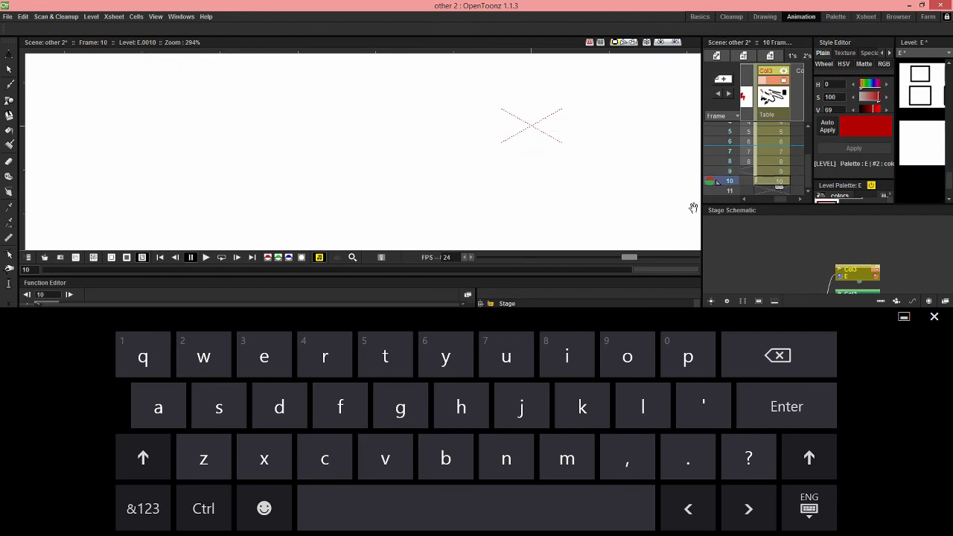
pyautogui.scroll(-7, 561, 59)
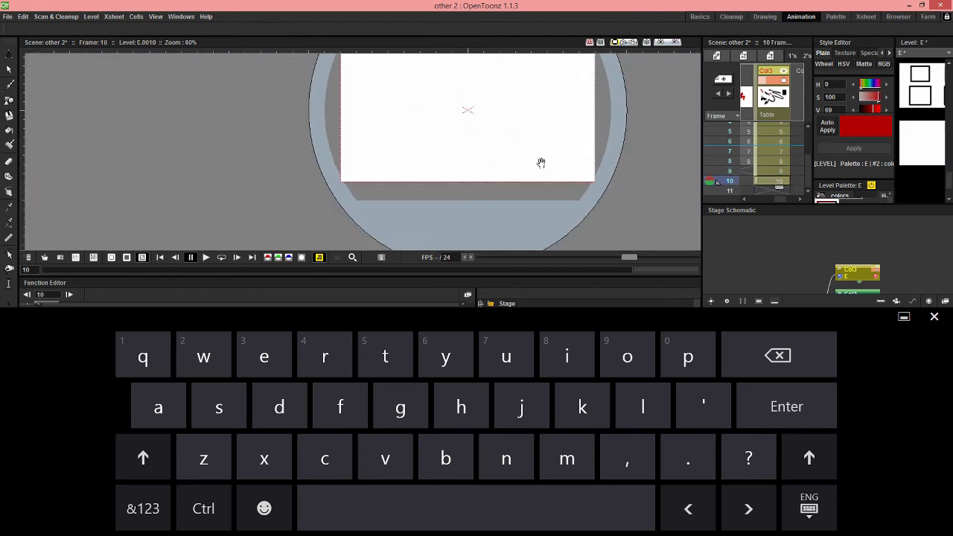
pyautogui.moveTo(534, 170); pyautogui.dragTo(502, 200)
pyautogui.click(9, 84)
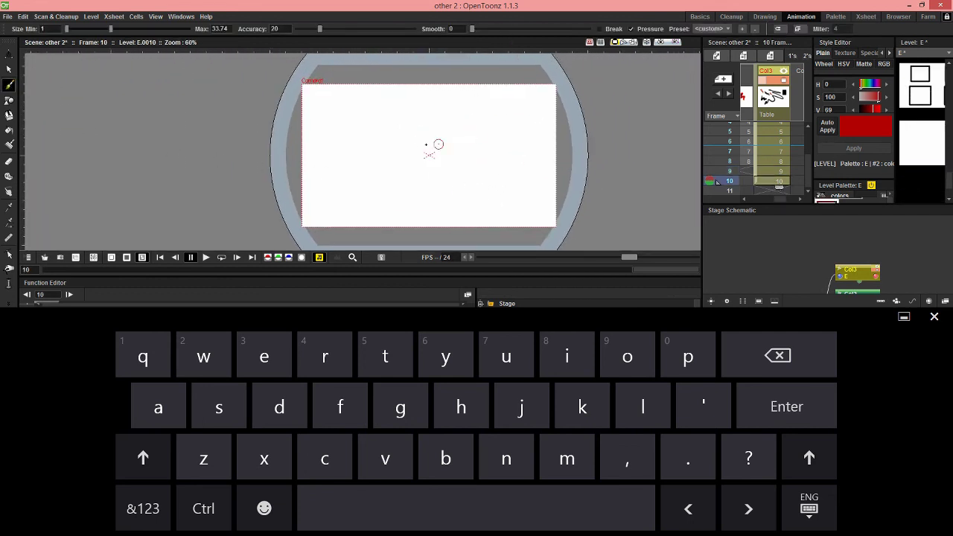
pyautogui.moveTo(373, 132)
pyautogui.mouseDown()
pyautogui.moveTo(352, 153)
pyautogui.moveTo(405, 131)
pyautogui.moveTo(437, 132)
pyautogui.moveTo(377, 164)
pyautogui.moveTo(464, 141)
pyautogui.moveTo(430, 190)
pyautogui.moveTo(517, 201)
pyautogui.mouseUp()
# Select the red scribble on frame 10 and set its Miter value to 0
pyautogui.click(9, 68)
pyautogui.click(8, 69)
pyautogui.click(511, 207)
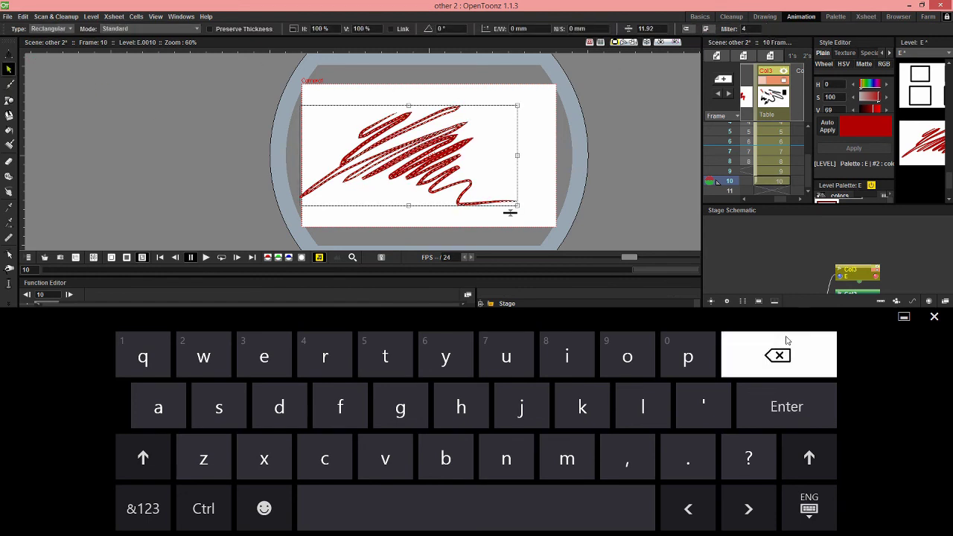
pyautogui.click(143, 509)
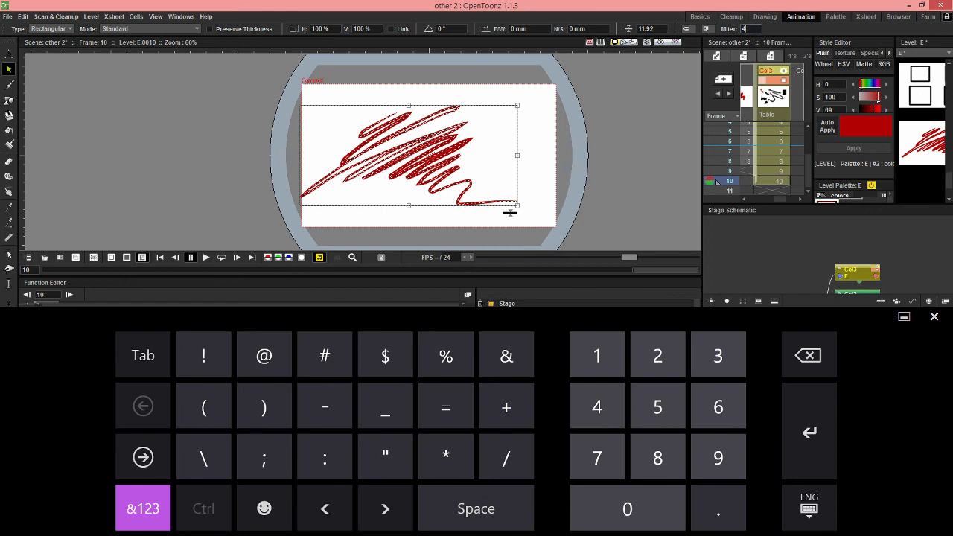
pyautogui.press('BackSpace')
pyautogui.press('Return')
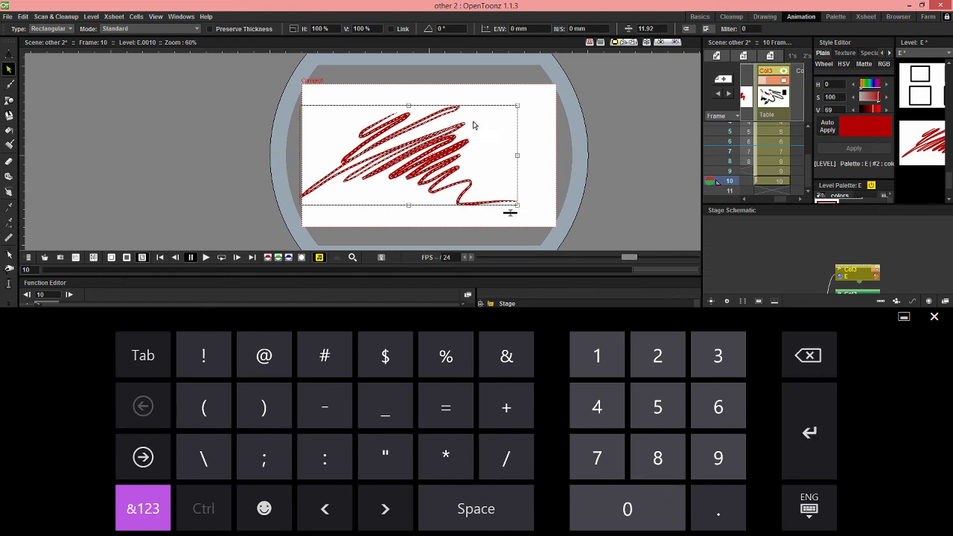
# Inspect the scribble's sharp corners, reselect the whole stroke and set its join style to miter
pyautogui.scroll(5, 473, 141)
pyautogui.moveTo(484, 141)
pyautogui.mouseDown()
pyautogui.moveTo(448, 74)
pyautogui.moveTo(449, 167)
pyautogui.mouseUp()
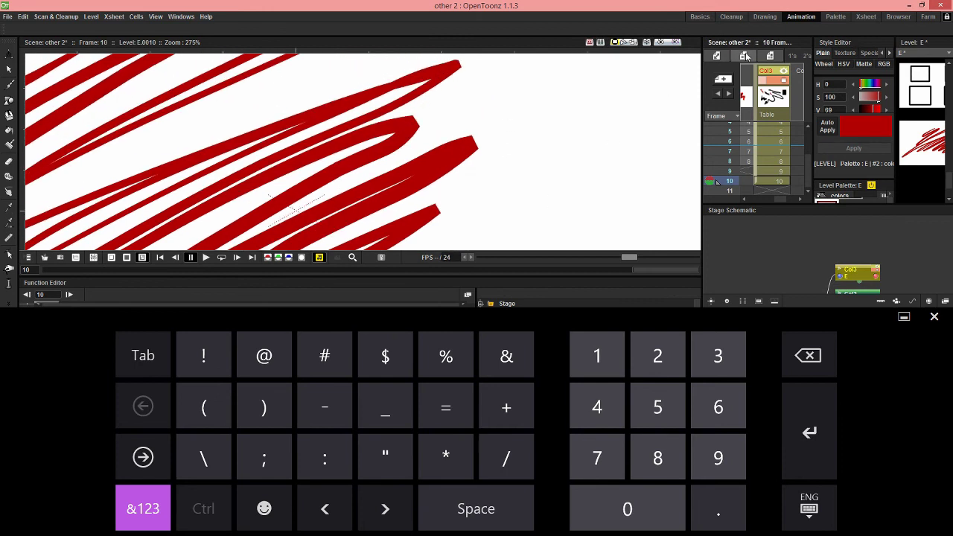
pyautogui.click(9, 68)
pyautogui.hotkey('ctrl', 'a')
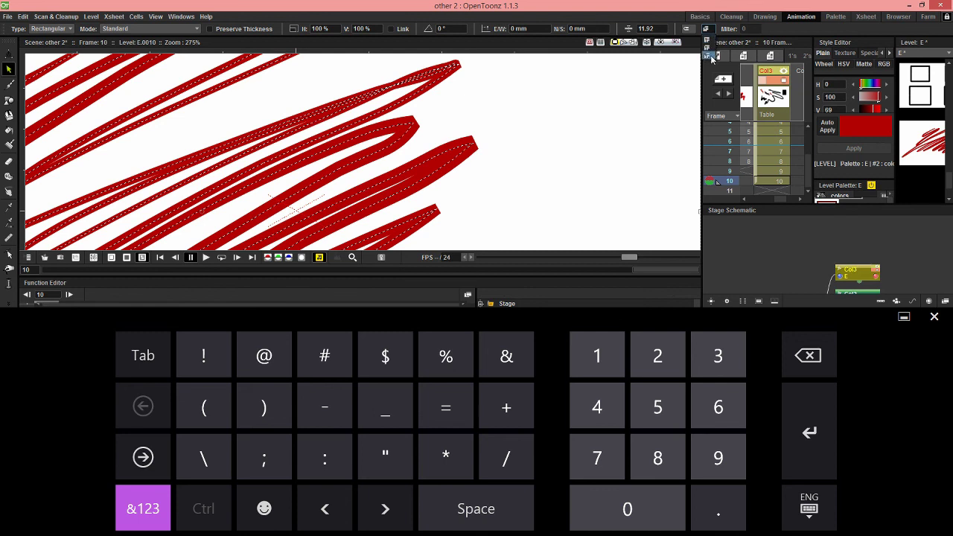
pyautogui.click(709, 30)
pyautogui.click(710, 41)
# Set the selected scribble's Miter value to 4
pyautogui.click(749, 29)
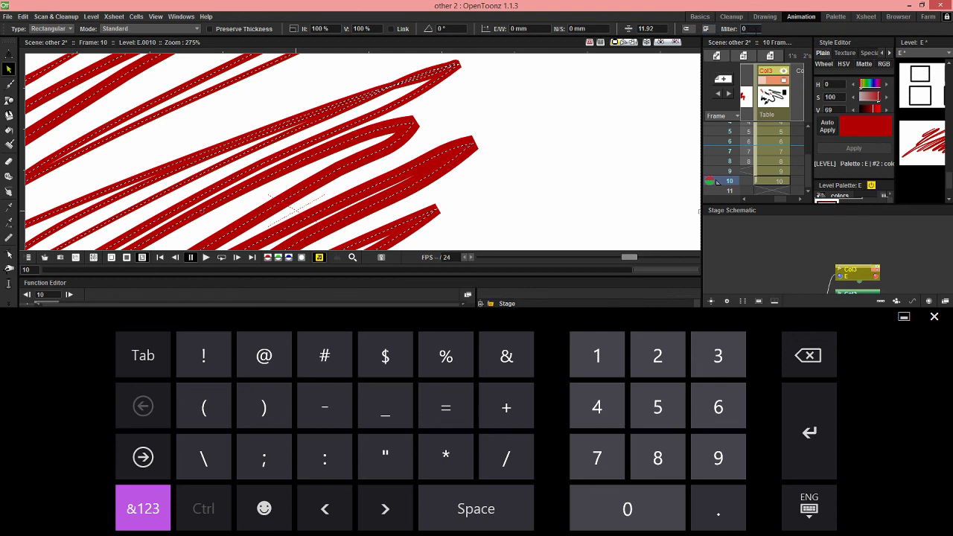
pyautogui.write('16')
pyautogui.press('BackSpace')
pyautogui.press('BackSpace')
pyautogui.press('Return')
pyautogui.press('Return')
pyautogui.click(743, 28)
pyautogui.click(810, 356)
pyautogui.press('Return')
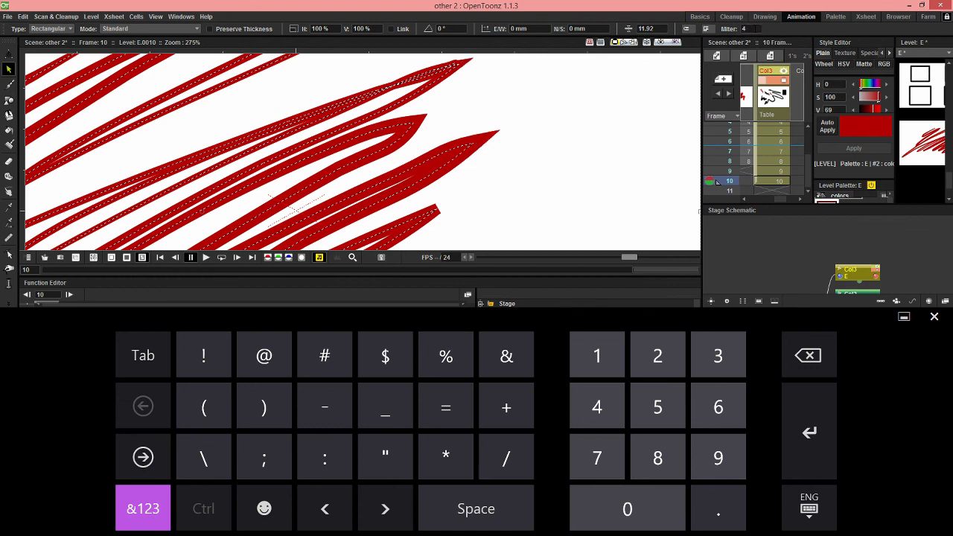
# Raise the scribble's Miter value to 5, 6 and finally 9, and check the corners of the whole stroke
pyautogui.click(745, 29)
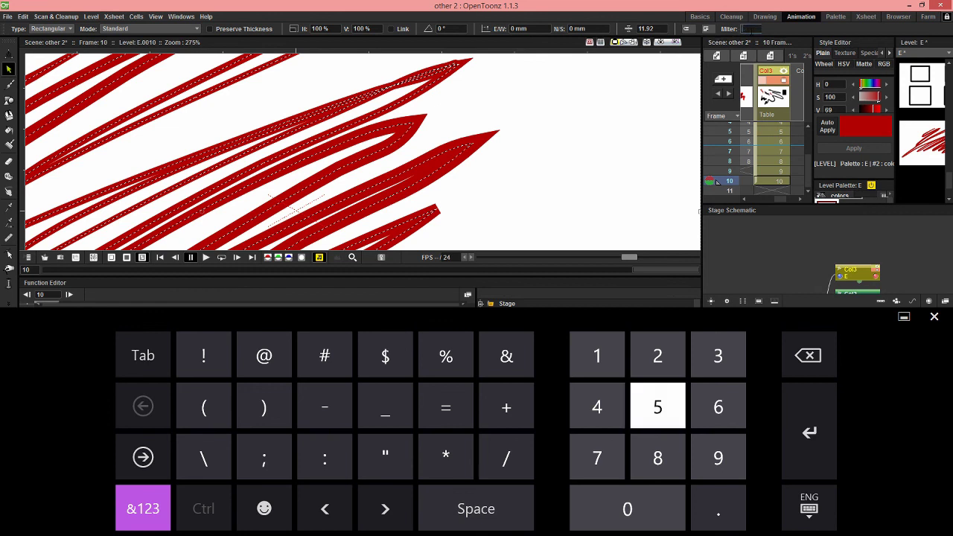
pyautogui.click(810, 432)
pyautogui.click(745, 29)
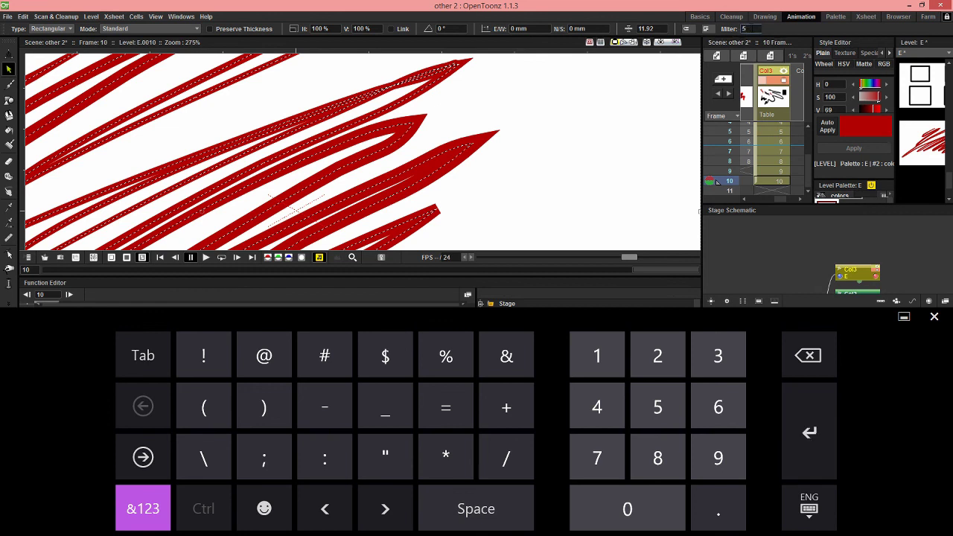
pyautogui.write('6')
pyautogui.click(810, 431)
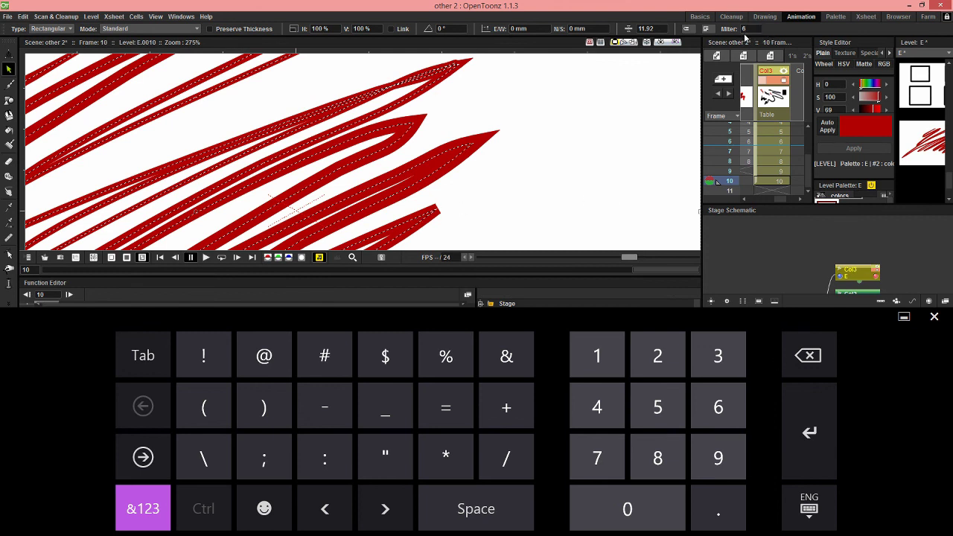
pyautogui.click(749, 29)
pyautogui.write('9')
pyautogui.press('Return')
pyautogui.scroll(-6, 521, 164)
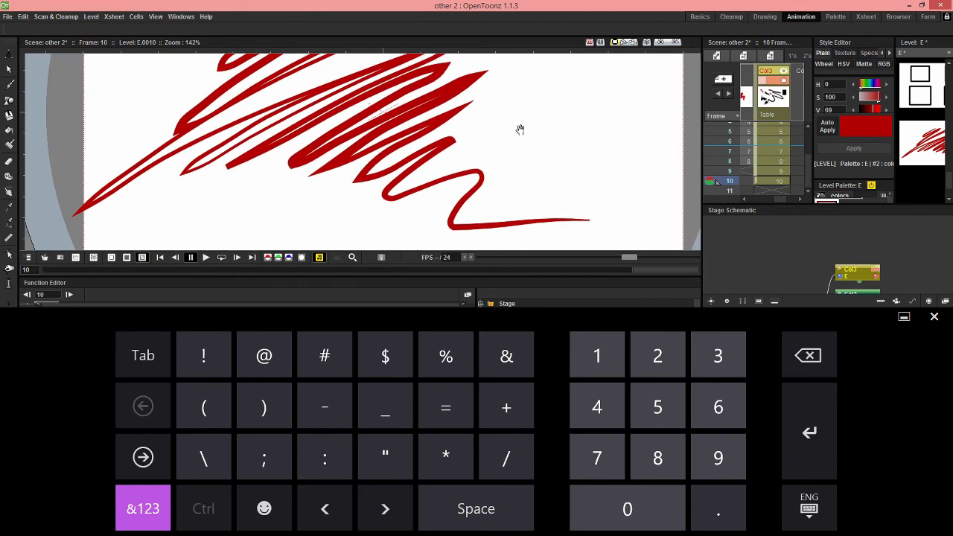
pyautogui.moveTo(542, 197); pyautogui.dragTo(543, 215)
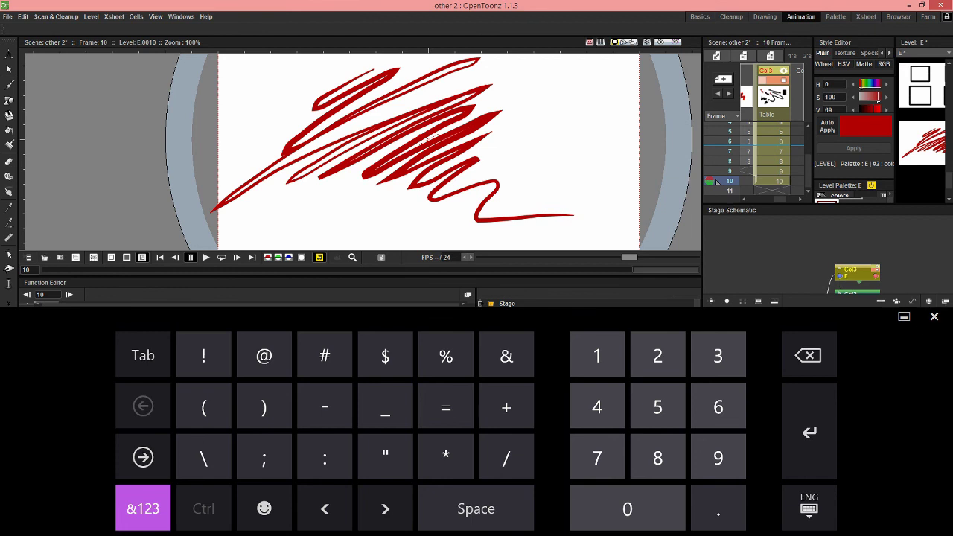
# Close the on-screen keyboard, reselect the red scribble and move it about 20 mm east and 3.5 mm north
pyautogui.click(934, 316)
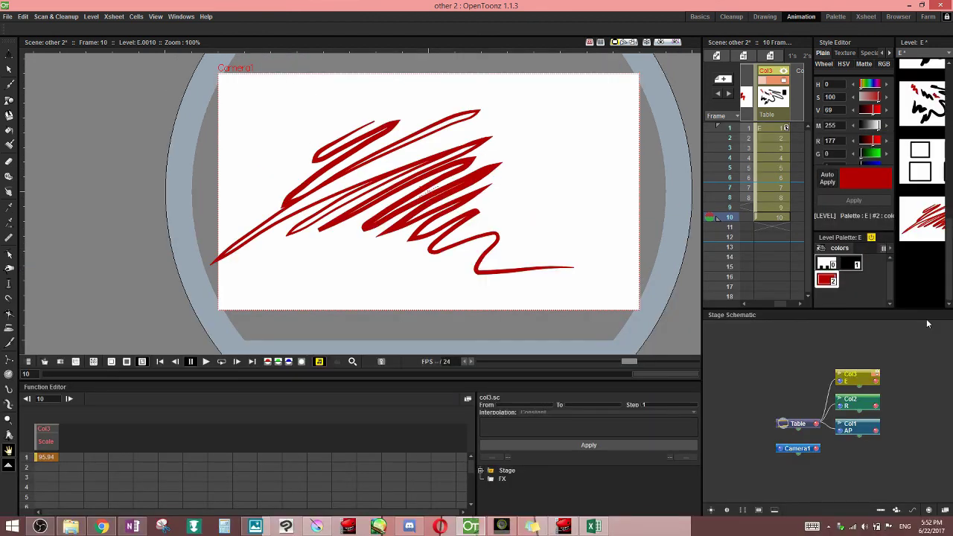
pyautogui.click(10, 69)
pyautogui.click(446, 165)
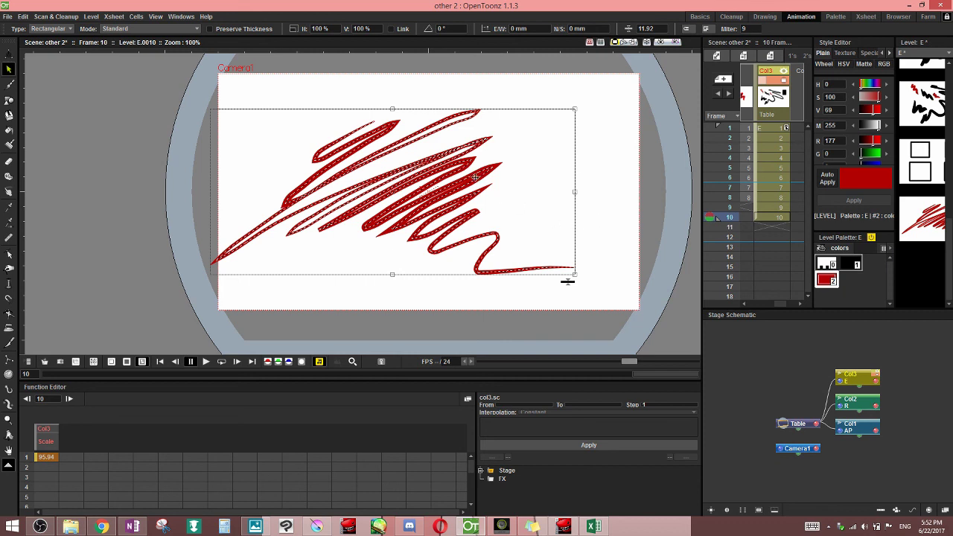
pyautogui.moveTo(475, 168); pyautogui.dragTo(496, 164)
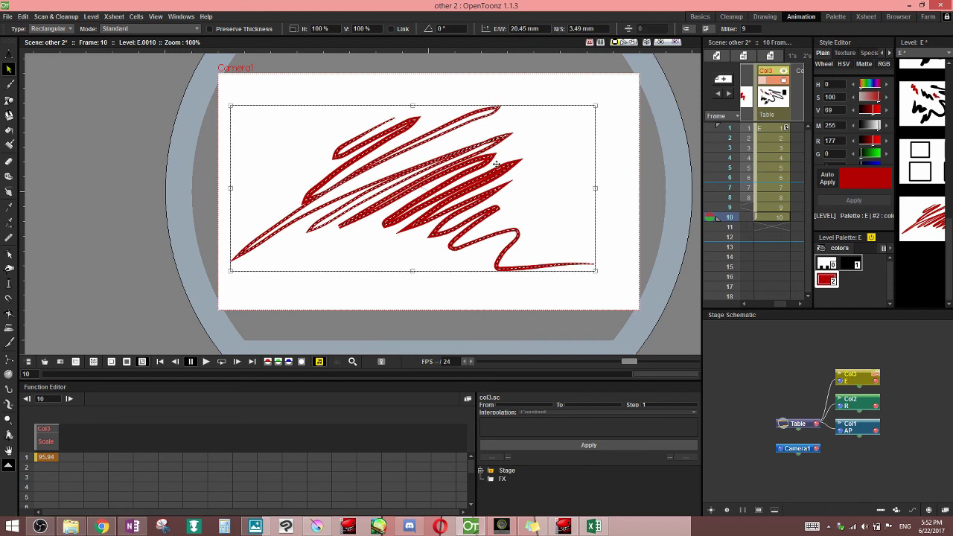